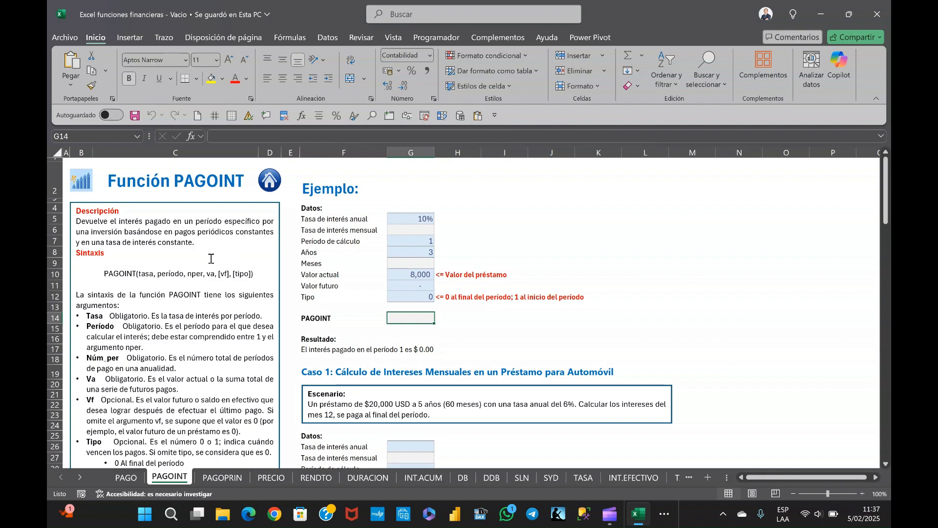
# Step: Read the PAGOINT sheet's syntax, argument descriptions and remarks
pyautogui.scroll(-2, 187, 269)
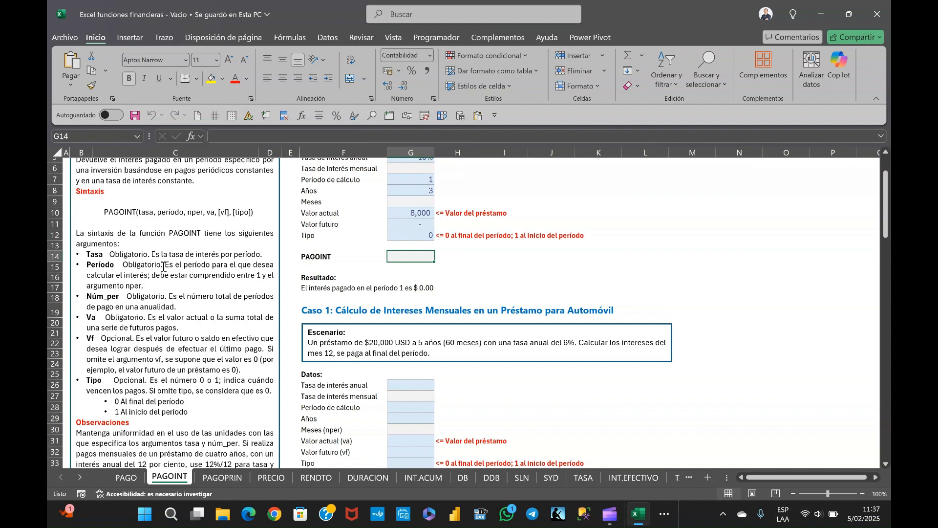
pyautogui.scroll(-1, 163, 267)
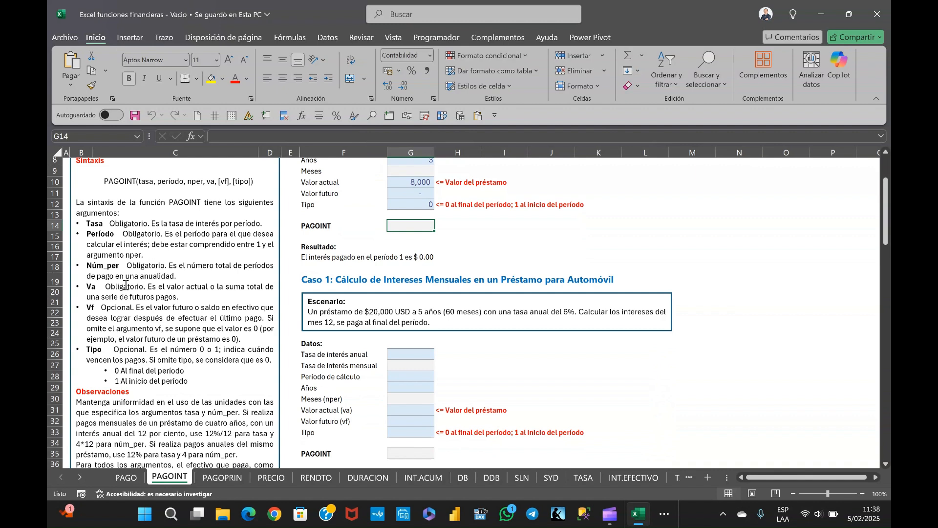
pyautogui.scroll(-1, 119, 287)
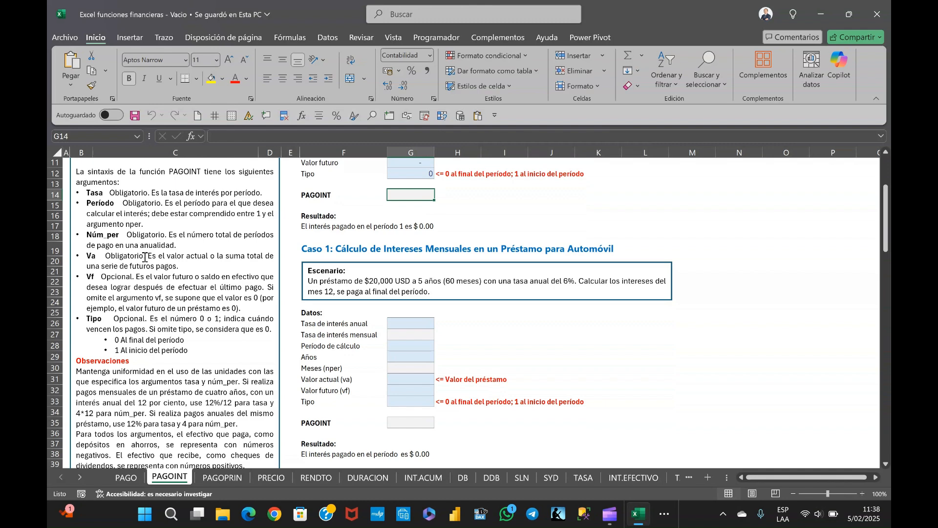
pyautogui.scroll(-1, 112, 267)
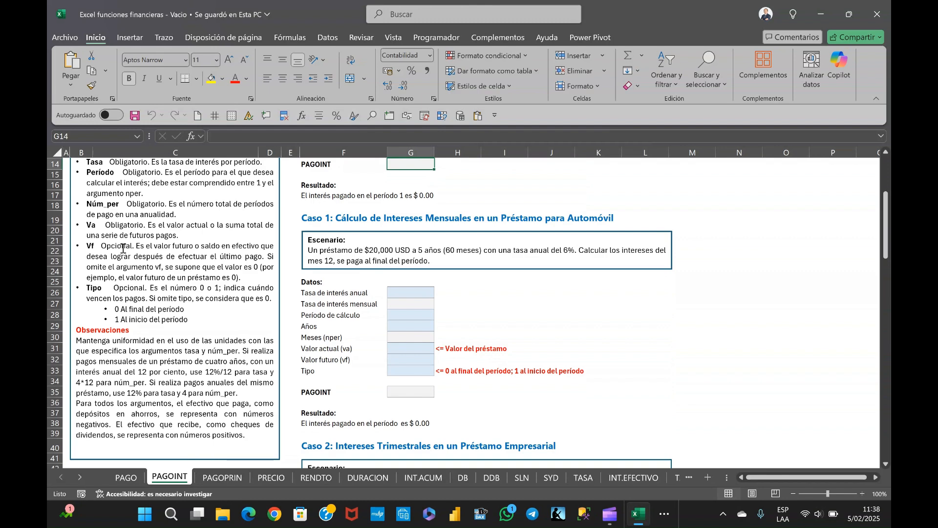
pyautogui.scroll(-1, 123, 249)
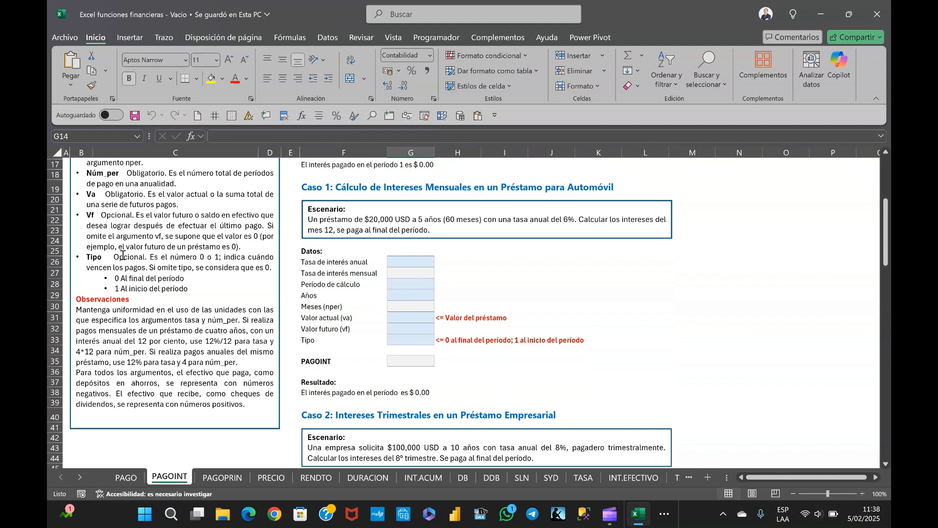
pyautogui.scroll(5, 123, 255)
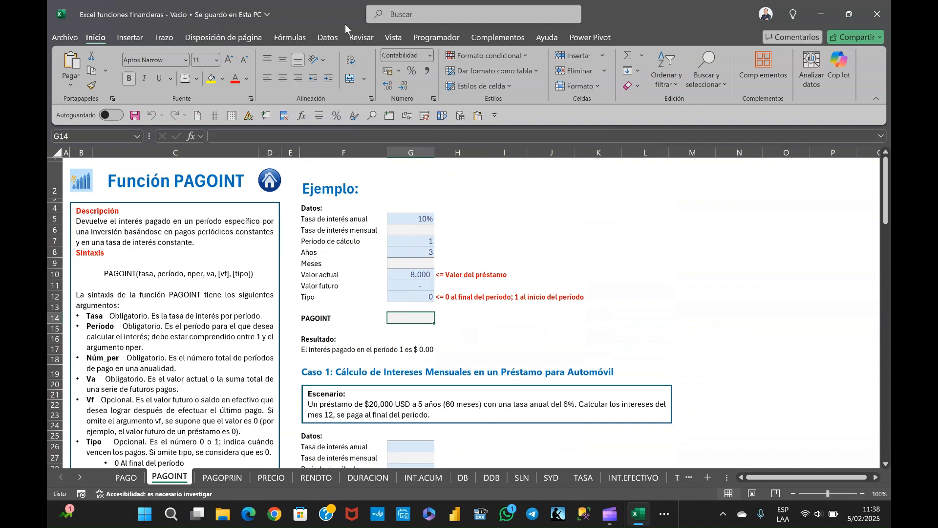
pyautogui.click(288, 39)
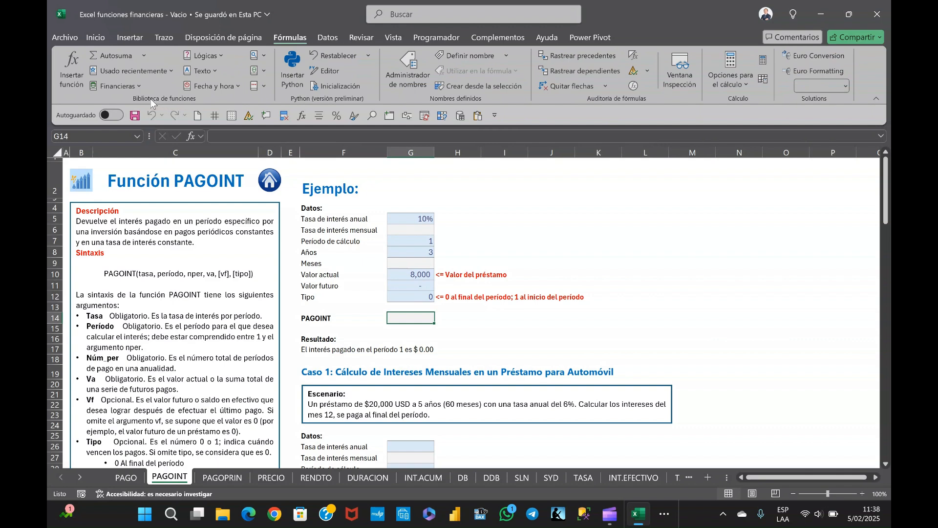
pyautogui.click(132, 88)
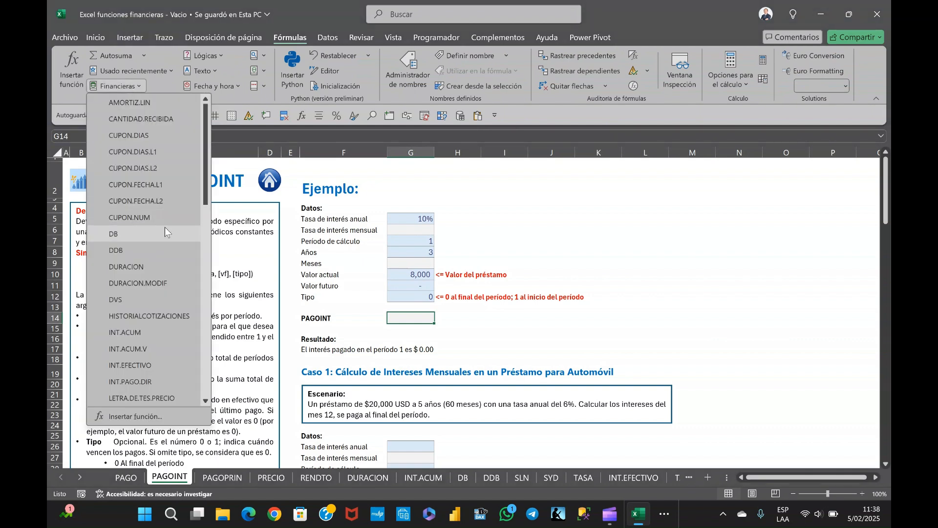
pyautogui.scroll(-4, 166, 228)
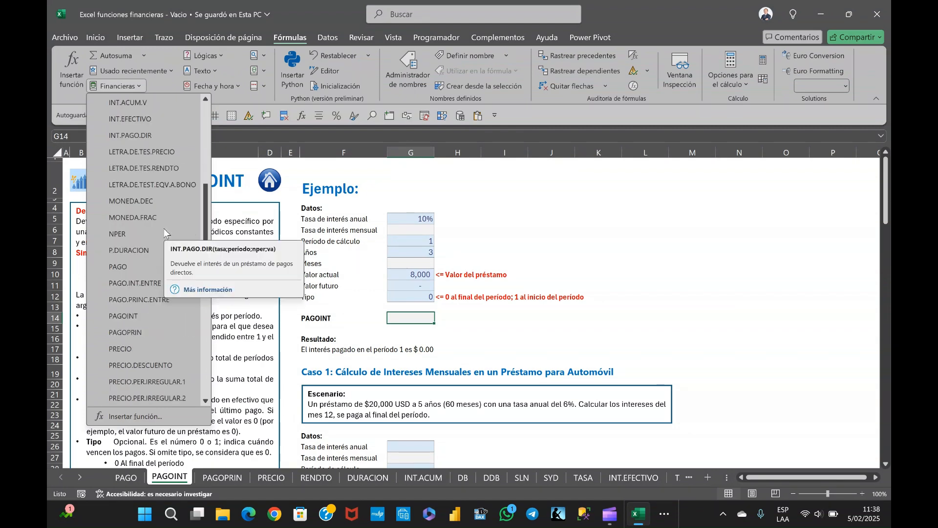
pyautogui.scroll(-2, 163, 228)
pyautogui.click(127, 268)
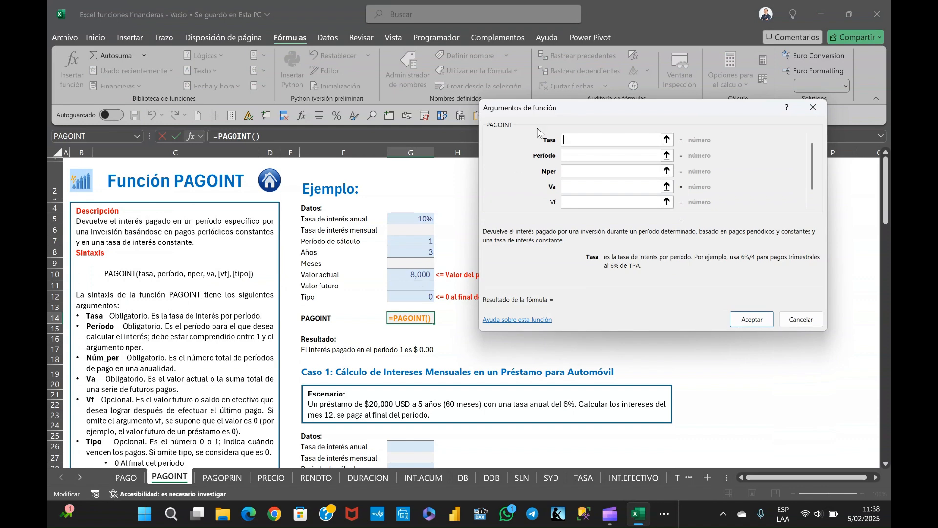
pyautogui.moveTo(541, 112); pyautogui.dragTo(531, 110)
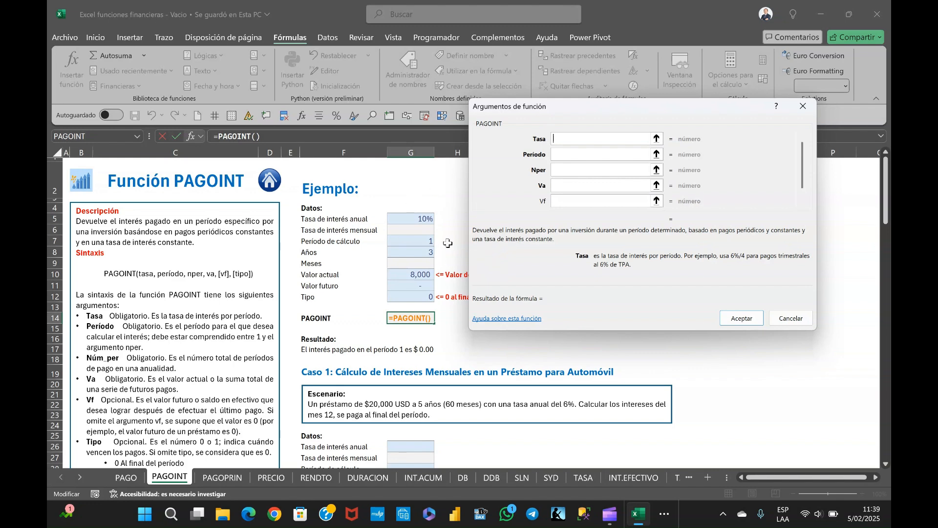
pyautogui.click(798, 323)
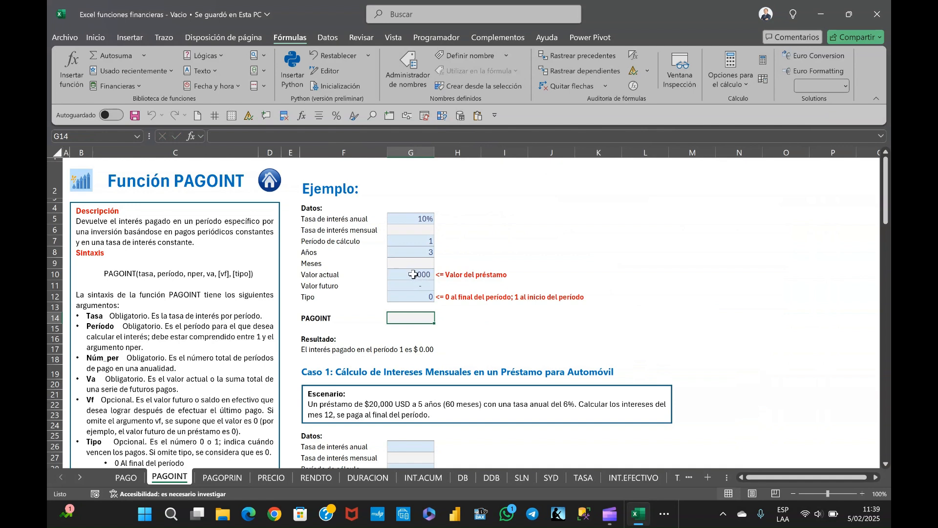
# Step: Calculate the example's number of months in G9 by multiplying the years in G8 by 12
pyautogui.click(413, 275)
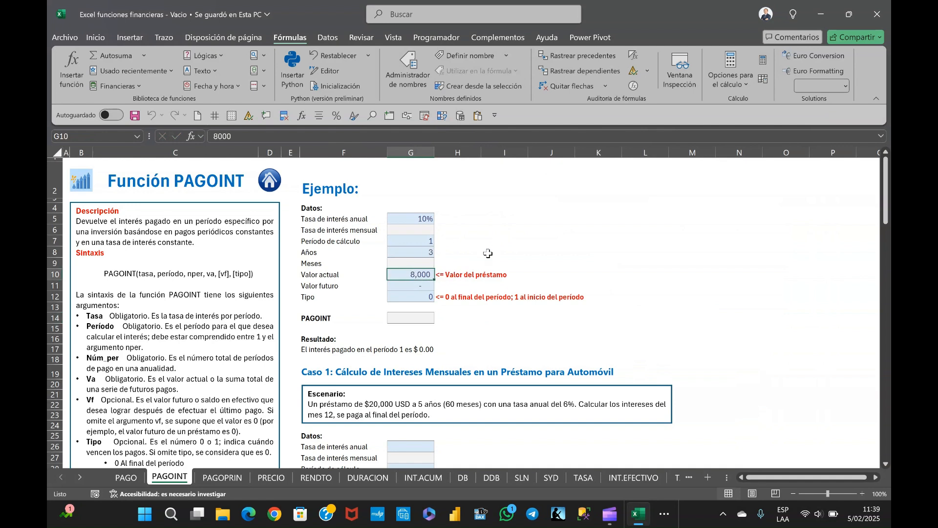
pyautogui.click(404, 253)
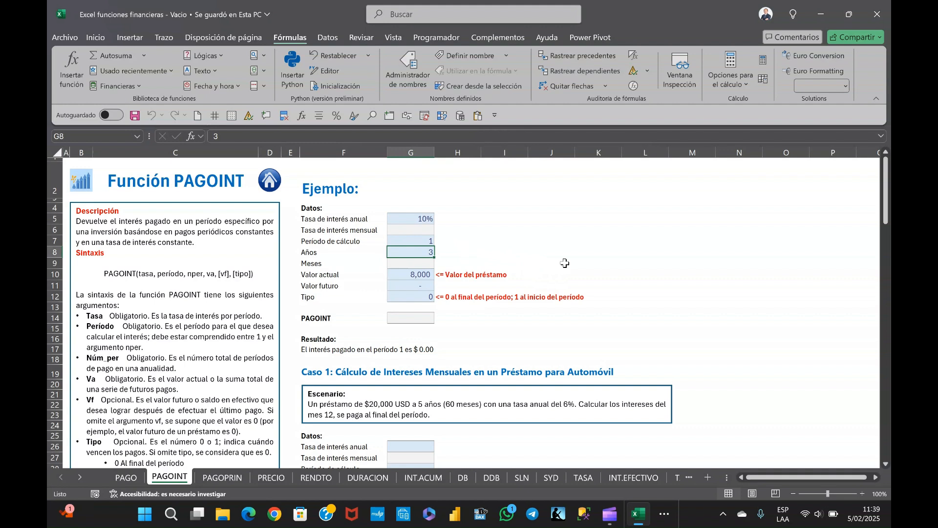
pyautogui.press('Down')
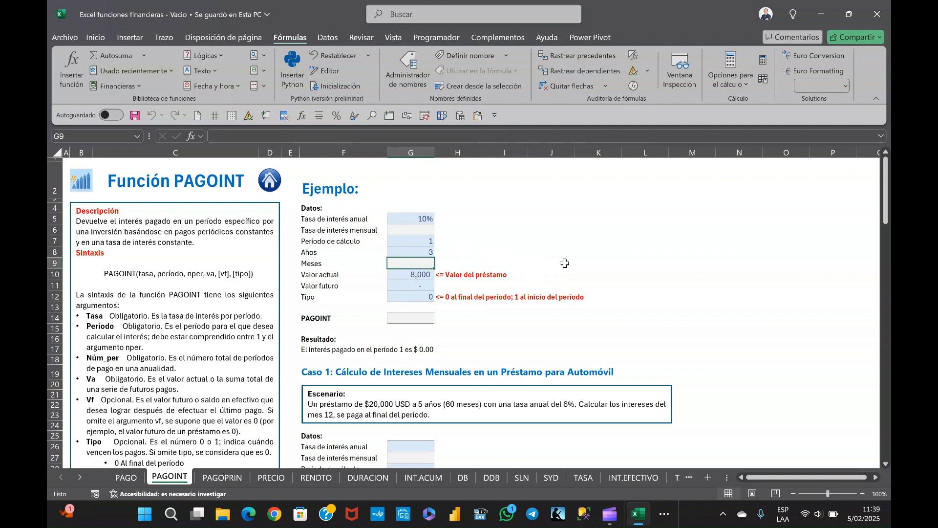
pyautogui.write('=')
pyautogui.press('Up')
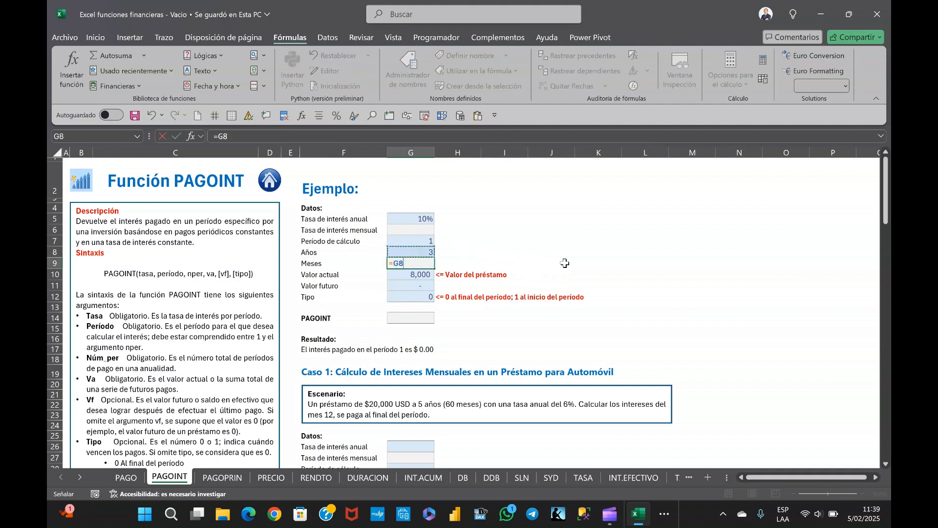
pyautogui.write('*')
pyautogui.press('Return')
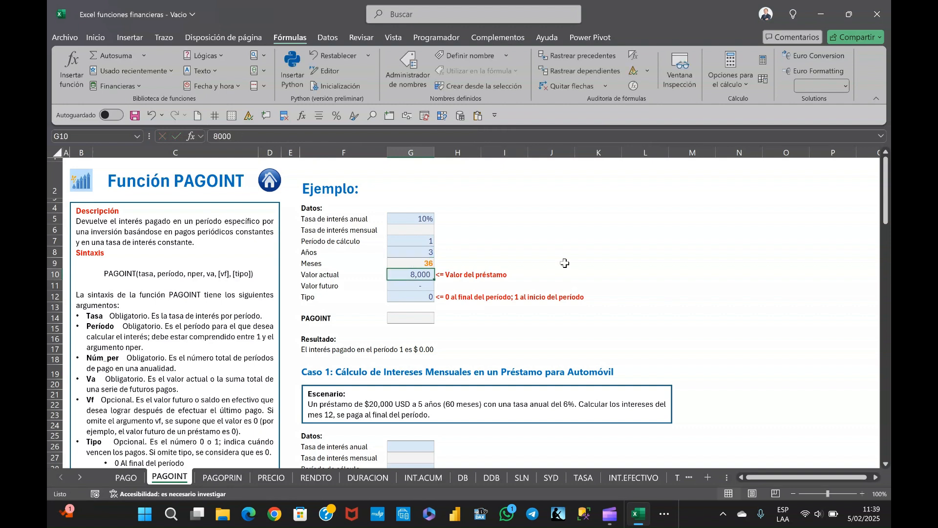
# Step: Calculate the example's monthly interest rate in G6 with the formula =G5/12
pyautogui.press('Up')
pyautogui.press('Up')
pyautogui.press('Up')
pyautogui.press('Up')
pyautogui.press('Up')
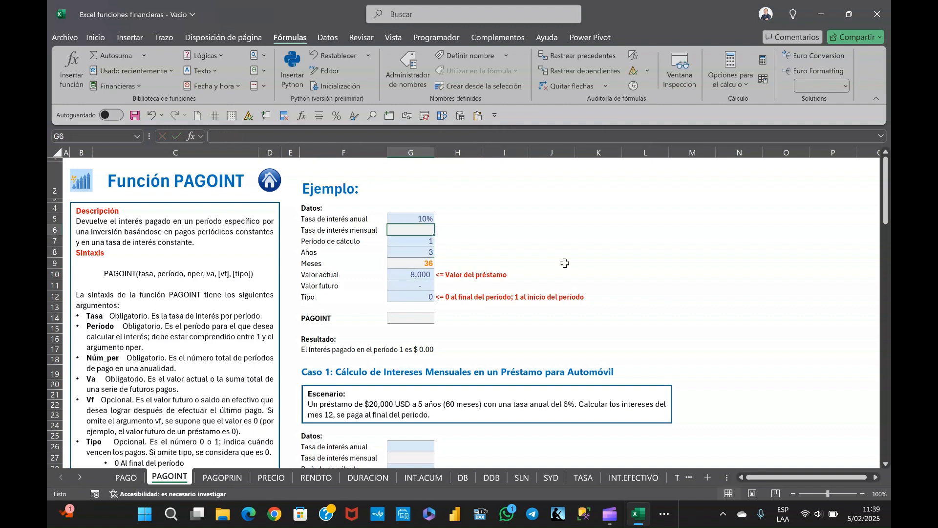
pyautogui.press('Down')
pyautogui.write('=')
pyautogui.press('Up')
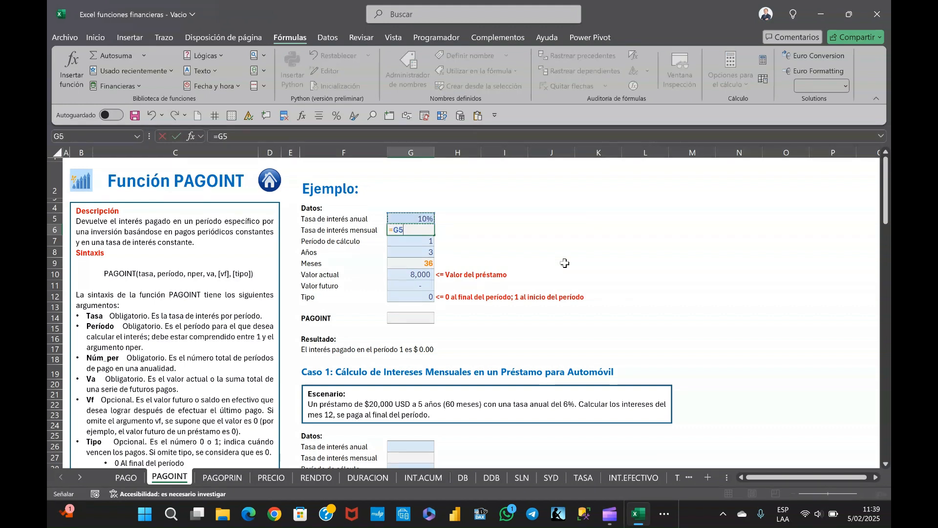
pyautogui.write('/')
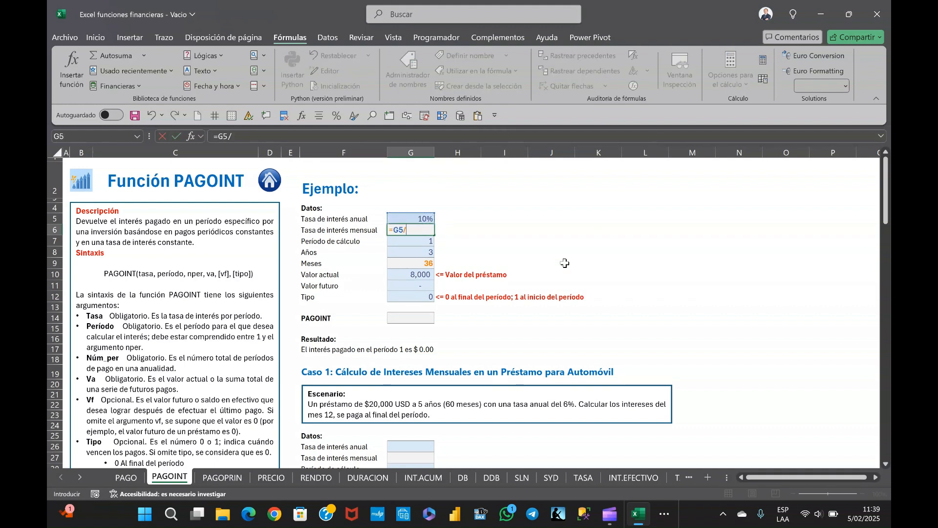
pyautogui.write('12')
pyautogui.press('Return')
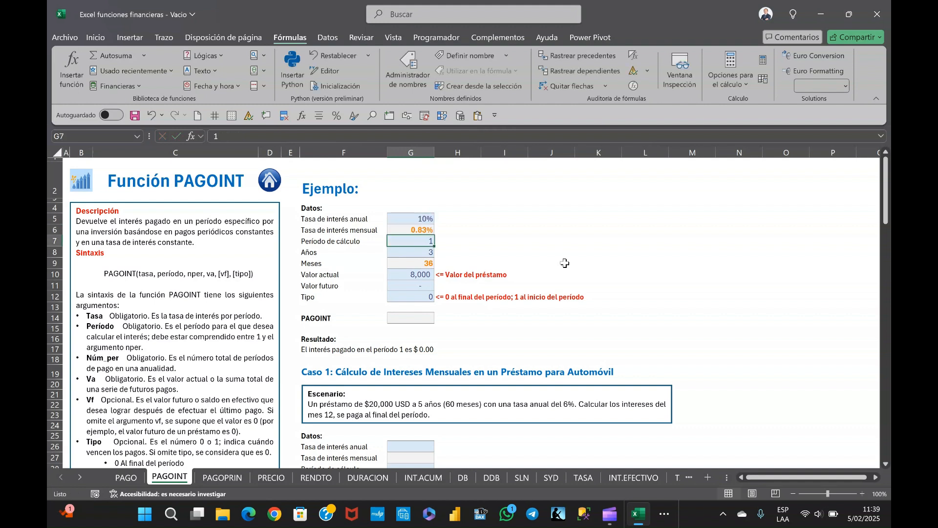
# Step: Insert the financial function PAGOINT in G14, with G6 as Tasa and G7 as Período
pyautogui.press('Down')
pyautogui.press('Down')
pyautogui.press('Down')
pyautogui.press('Down')
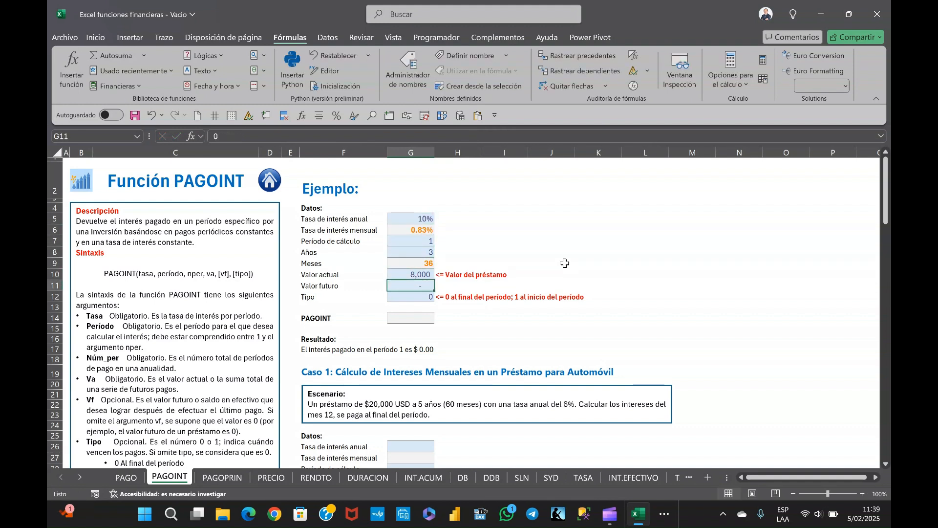
pyautogui.click(417, 317)
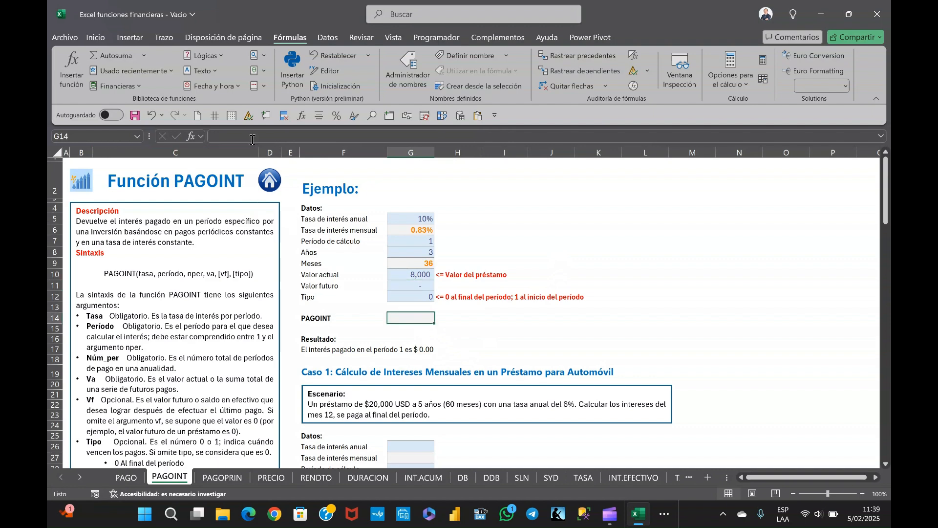
pyautogui.click(132, 87)
pyautogui.scroll(-3, 157, 298)
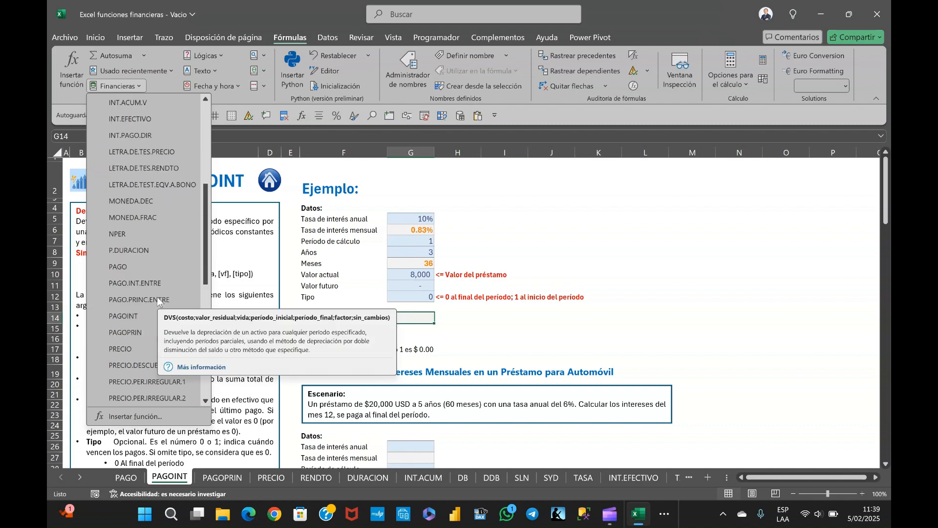
pyautogui.click(128, 267)
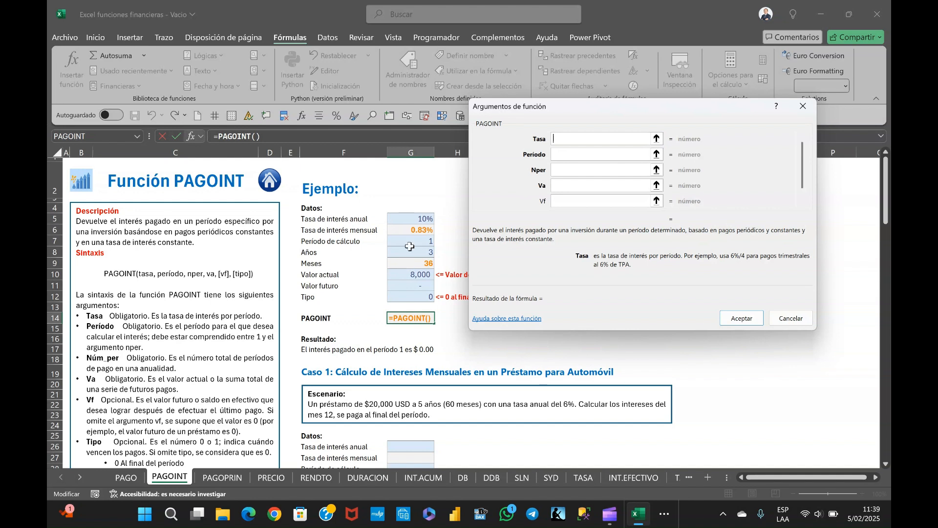
pyautogui.click(405, 229)
pyautogui.click(585, 155)
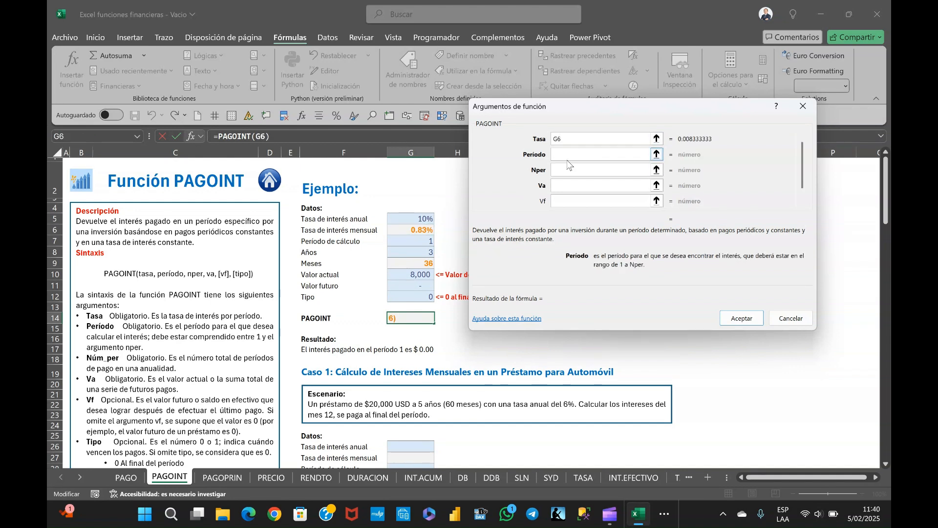
pyautogui.click(401, 243)
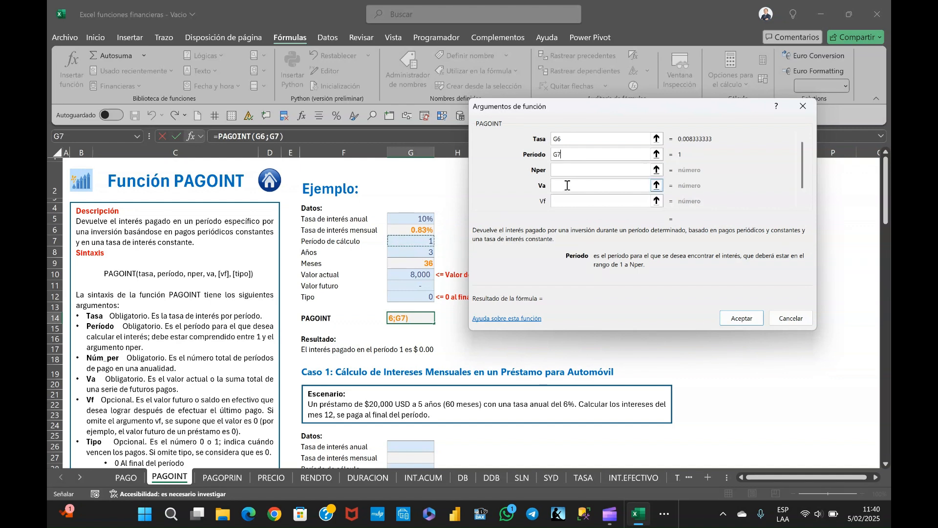
# Step: Complete the example's PAGOINT arguments with G9 as Nper, G10 as Va, G11 as Vf and G12 as Tipo, and accept the function
pyautogui.click(565, 169)
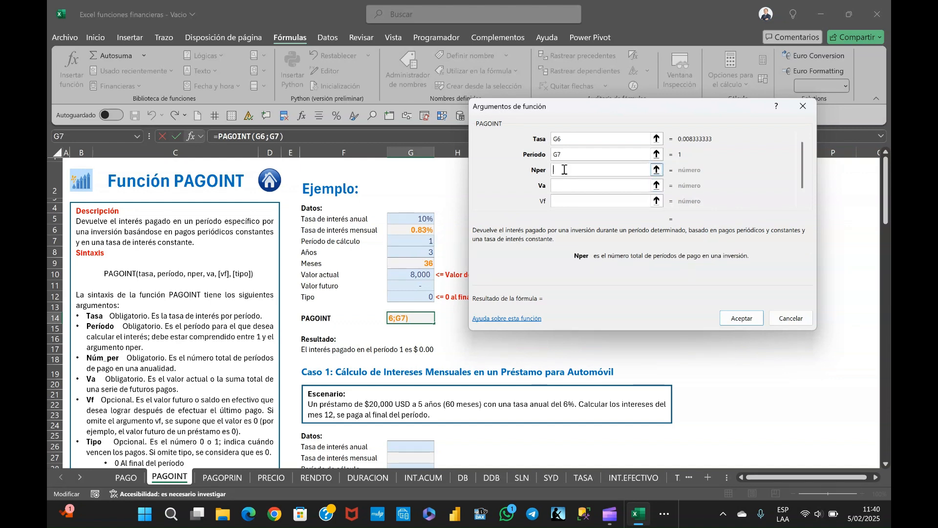
pyautogui.click(409, 261)
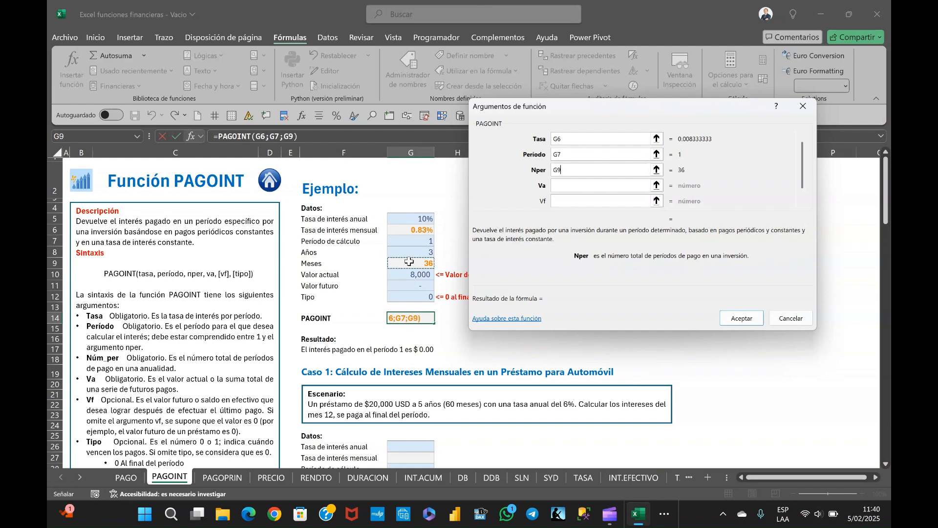
pyautogui.click(566, 185)
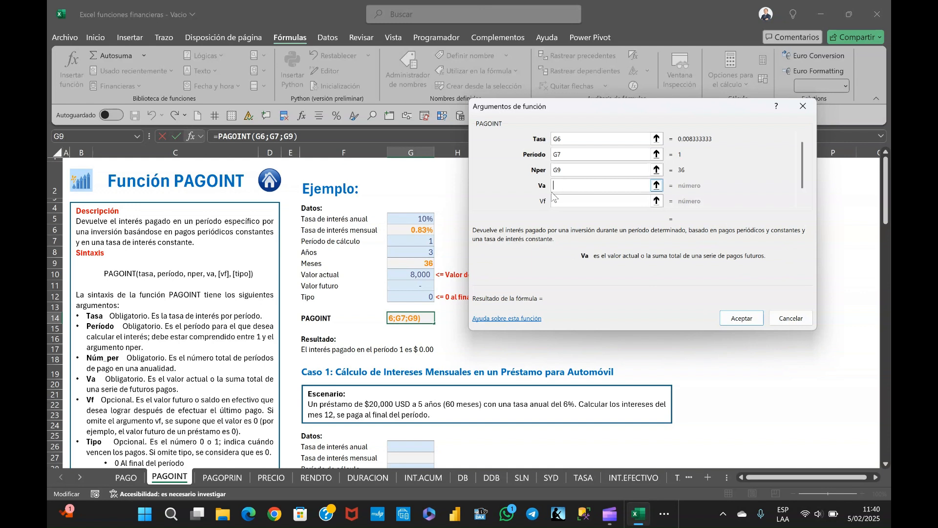
pyautogui.click(409, 274)
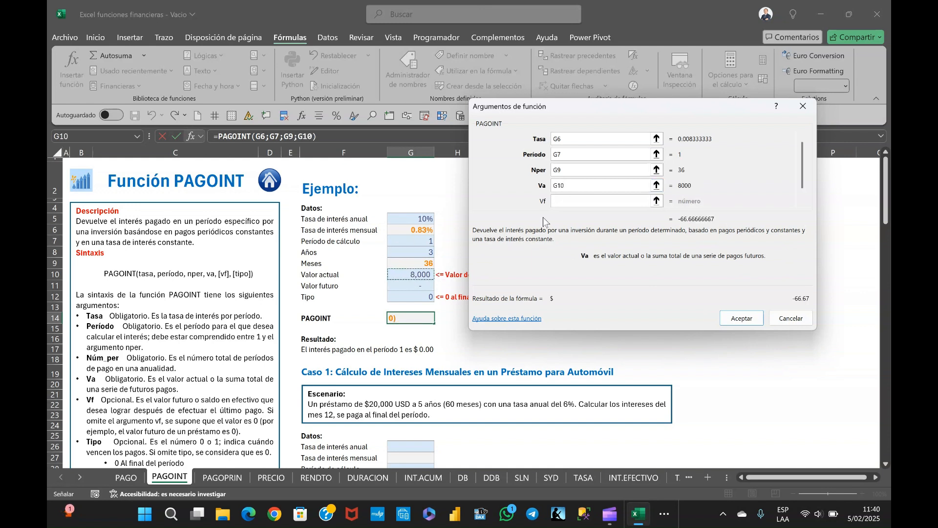
pyautogui.click(563, 201)
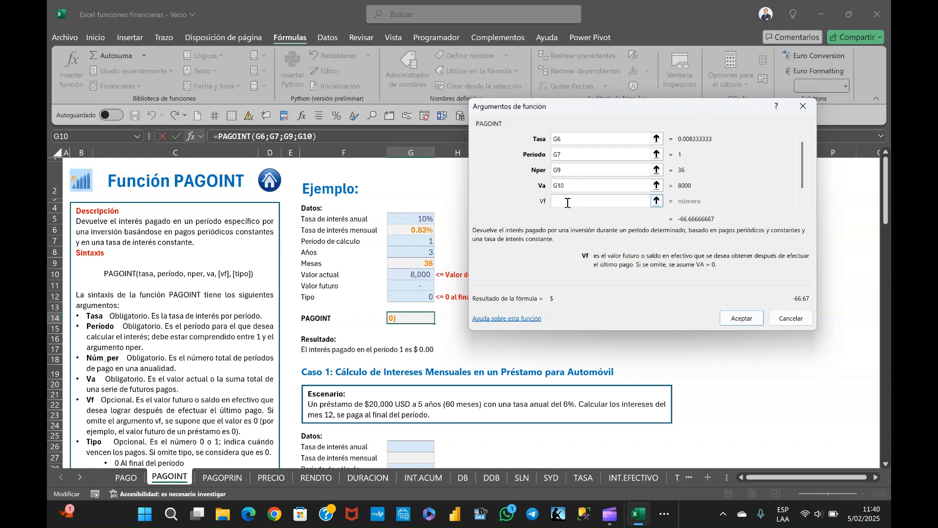
pyautogui.click(408, 284)
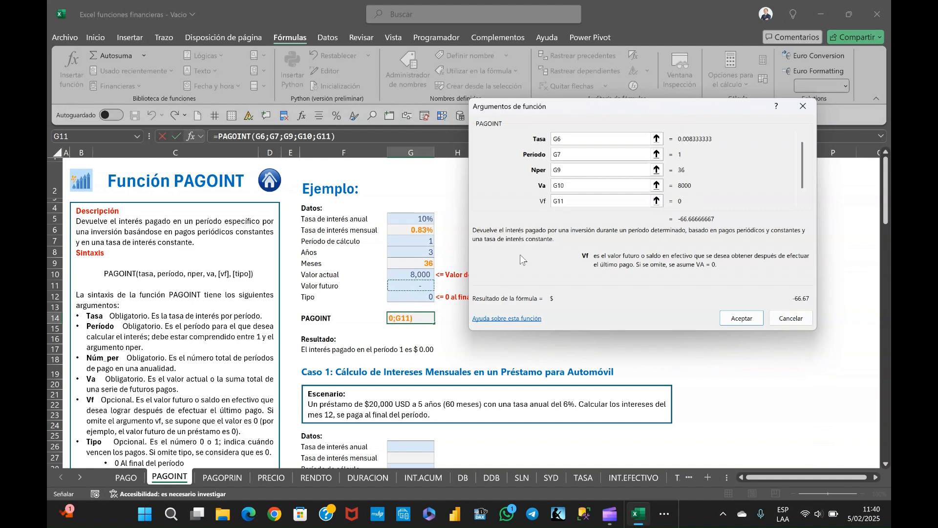
pyautogui.click(802, 193)
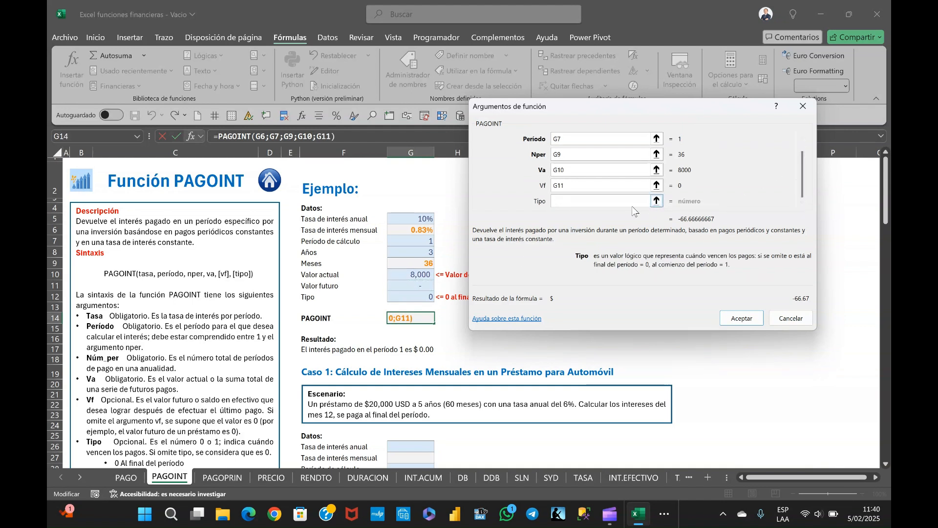
pyautogui.click(412, 296)
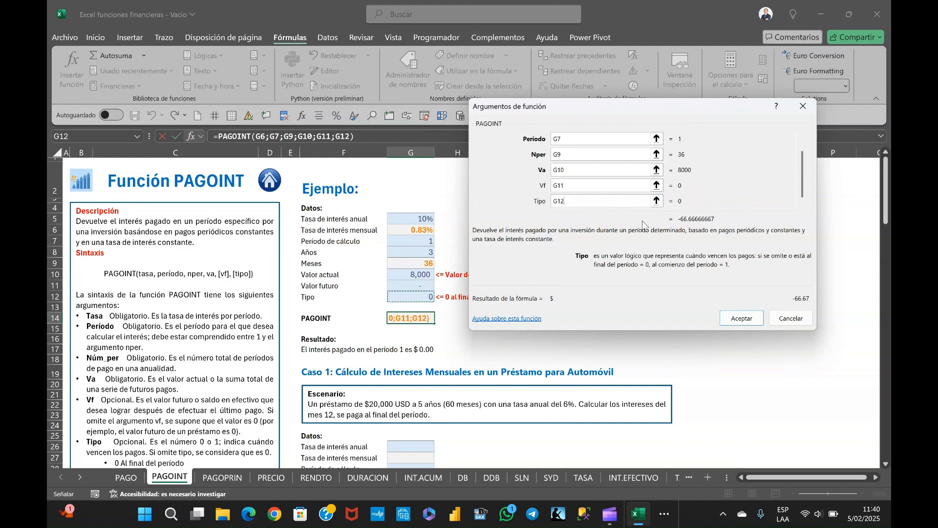
pyautogui.click(741, 319)
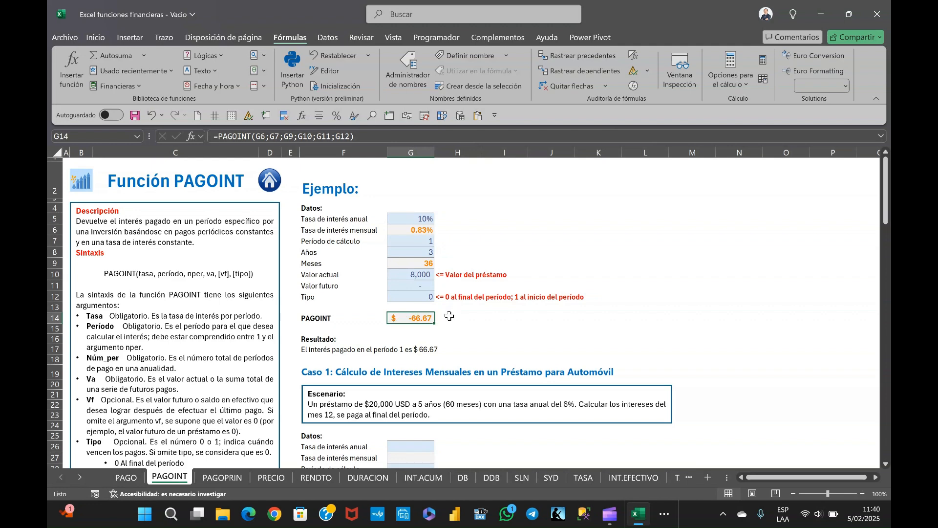
# Step: Enter 6% as the annual interest rate of Caso 1 in G26
pyautogui.scroll(-4, 450, 316)
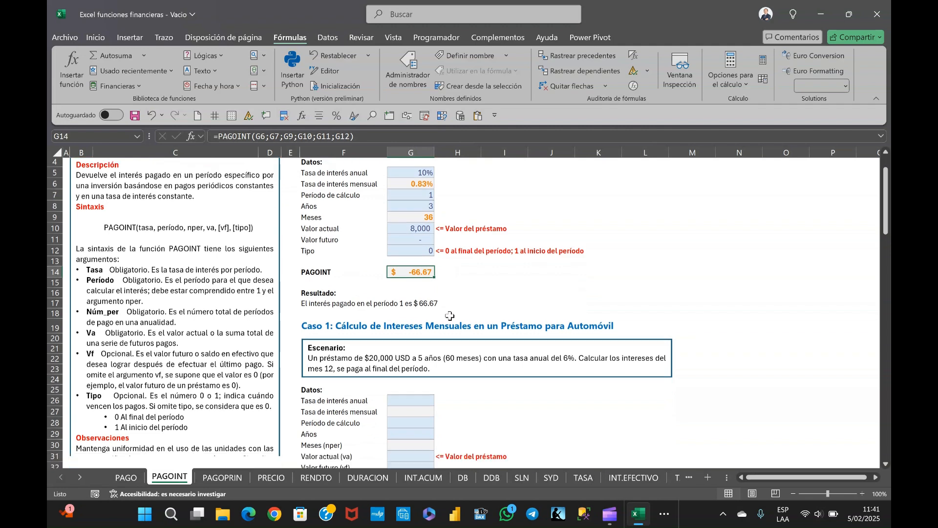
pyautogui.scroll(-2, 450, 316)
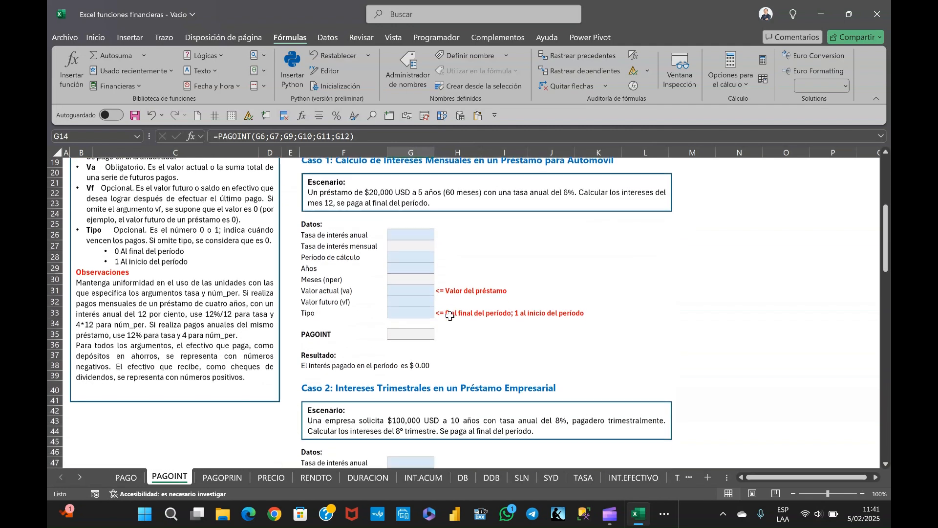
pyautogui.scroll(1, 451, 318)
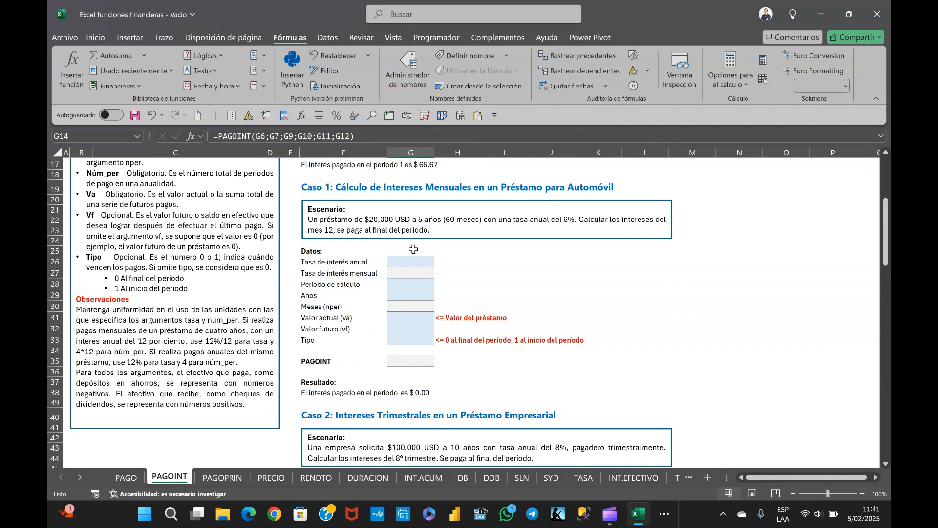
pyautogui.click(400, 262)
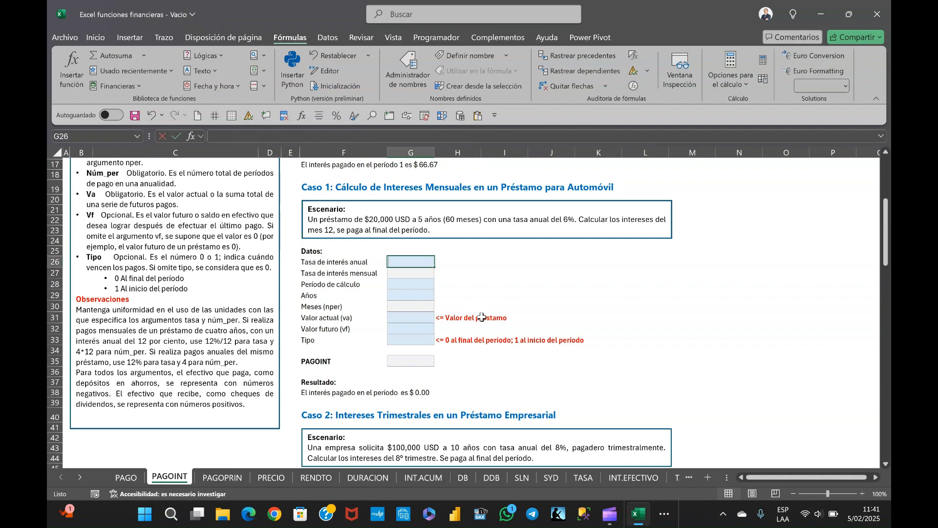
pyautogui.write('6%')
pyautogui.press('Return')
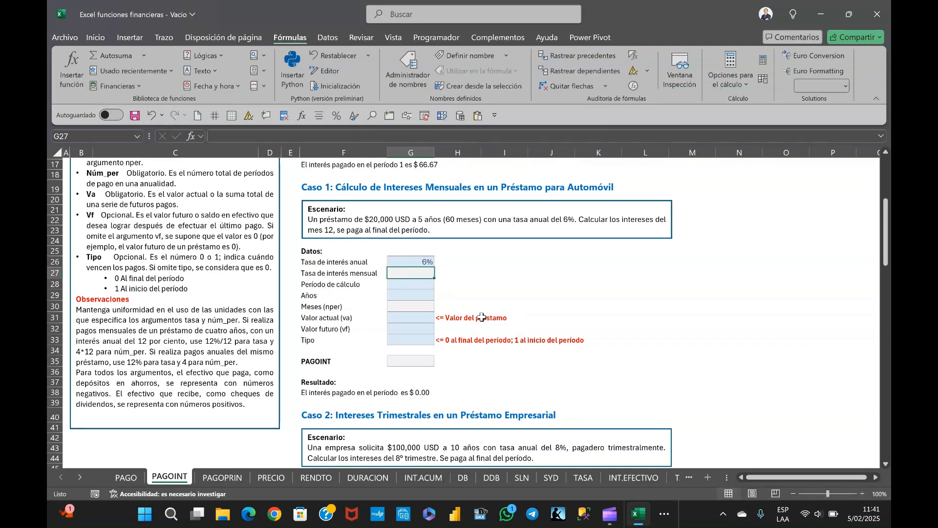
# Step: Calculate the monthly interest rate of Caso 1 in G27 with the formula =G26/12
pyautogui.write('=')
pyautogui.press('Up')
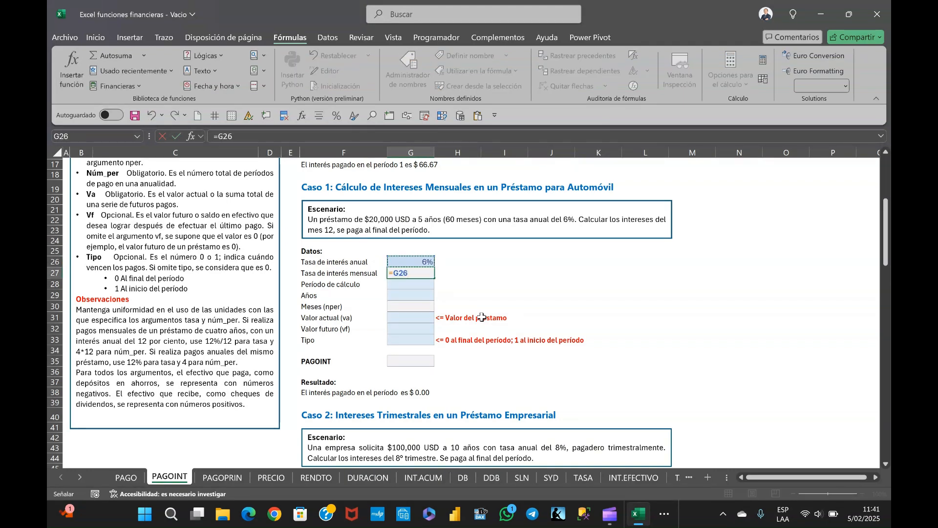
pyautogui.write('/12')
pyautogui.press('Return')
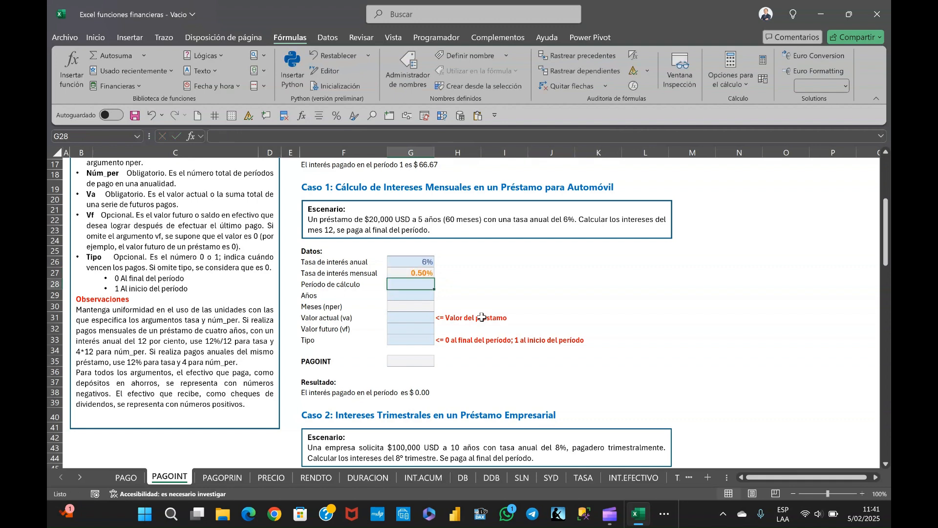
# Step: Enter 12 as the calculation period in G28 and 5 as the years in G29 for Caso 1
pyautogui.write('12')
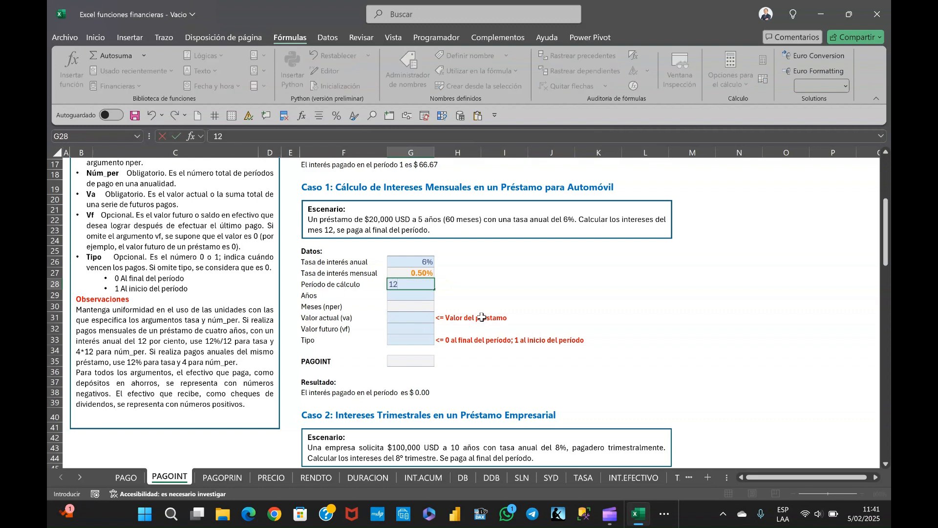
pyautogui.press('Return')
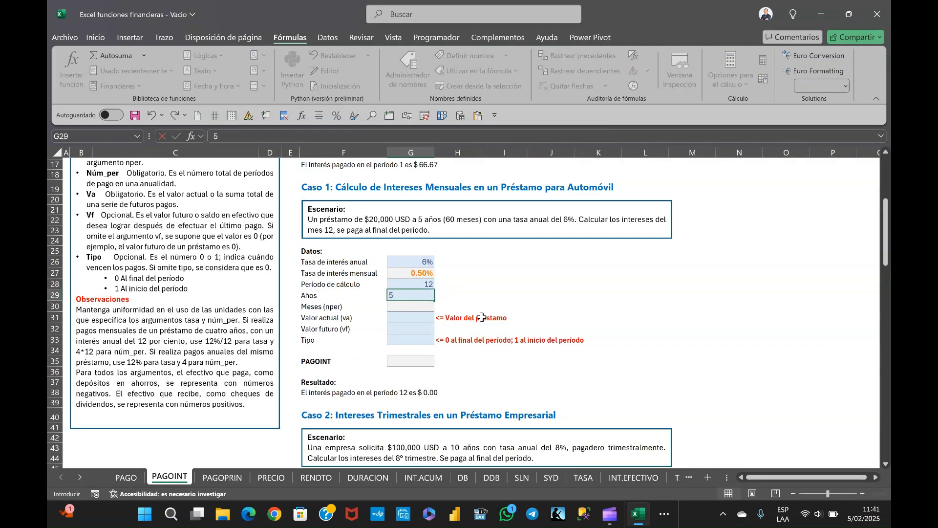
pyautogui.write('5')
pyautogui.press('Return')
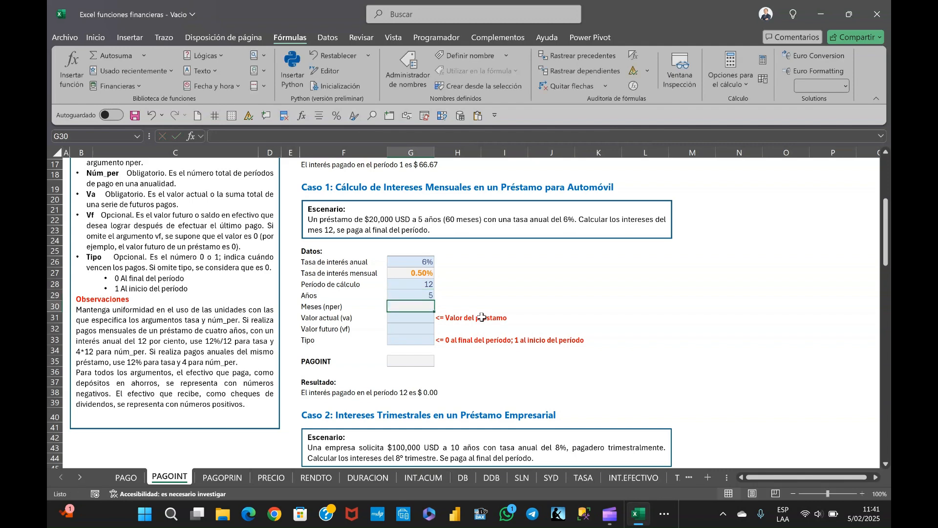
# Step: Calculate the number of months of Caso 1 in G30 with the formula =G29*12
pyautogui.write('=')
pyautogui.press('Up')
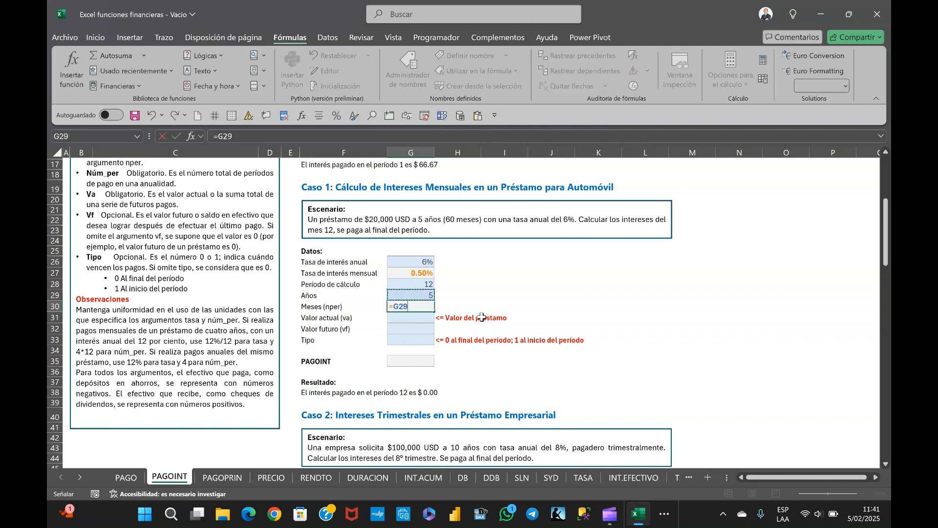
pyautogui.write('*12')
pyautogui.press('Return')
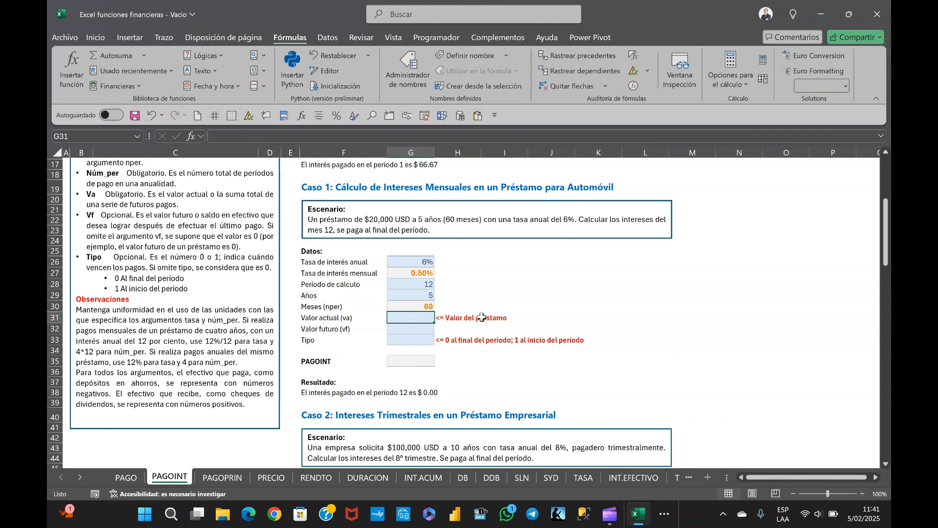
# Step: Fill in the remaining Caso 1 data with 20000 as Valor actual, 0 as Valor futuro and 0 as Tipo
pyautogui.write('20000')
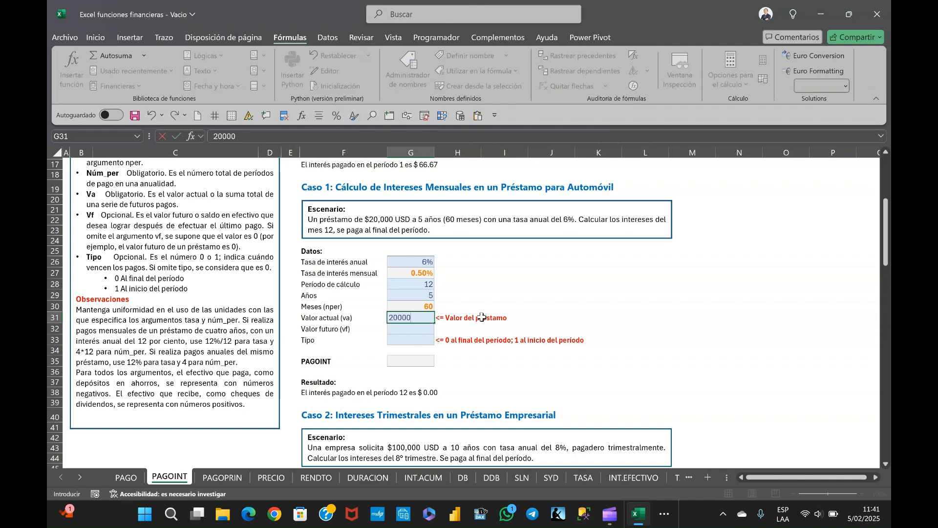
pyautogui.press('Return')
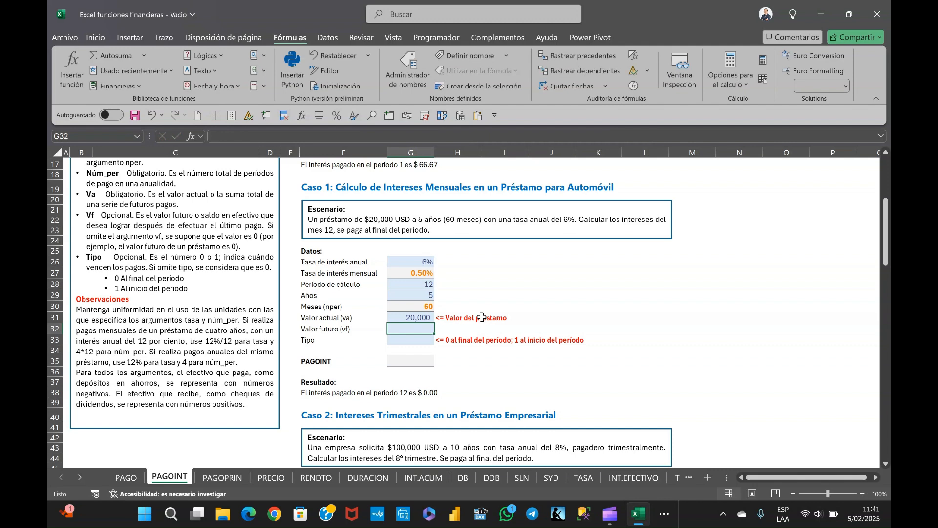
pyautogui.write('0')
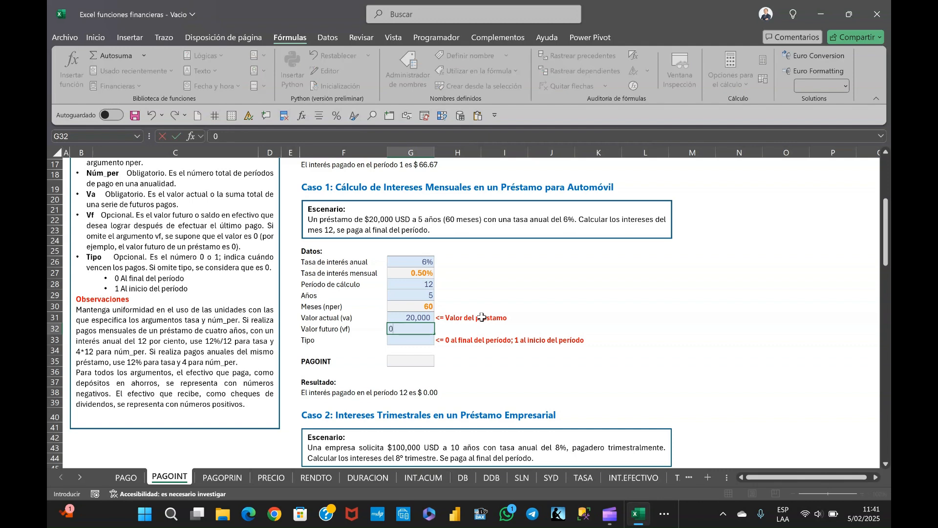
pyautogui.press('Return')
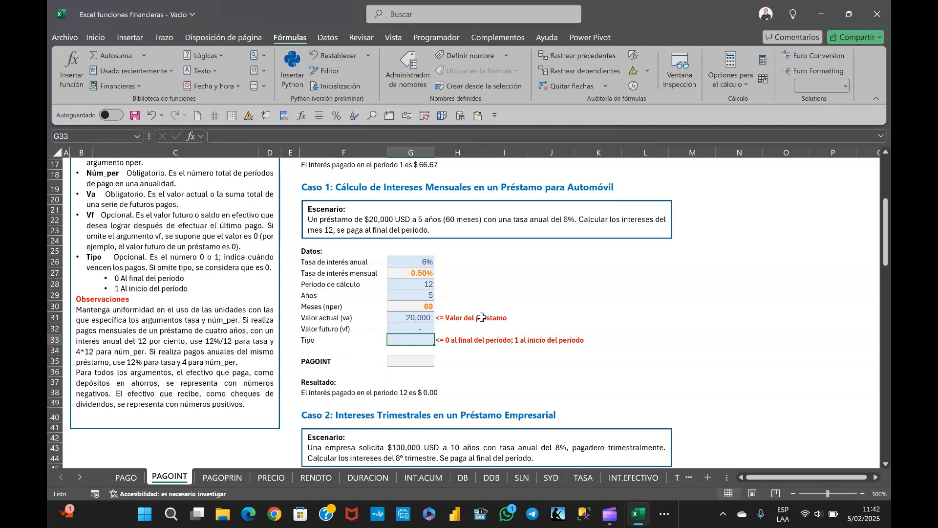
pyautogui.write('0')
pyautogui.press('Return')
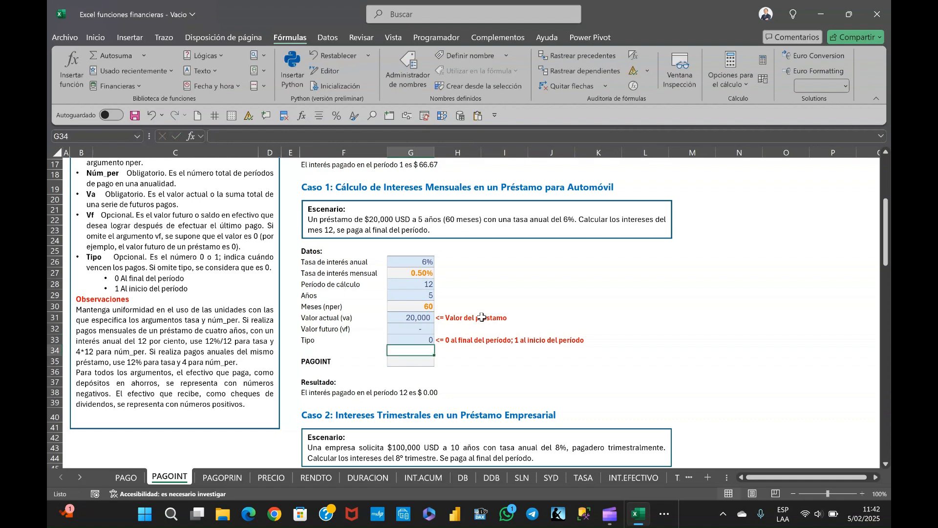
# Step: Calculate the interest paid for Caso 1 in G35 with the formula =PAGOINT(G27;G28;G30;G31;G32;G33)
pyautogui.press('Return')
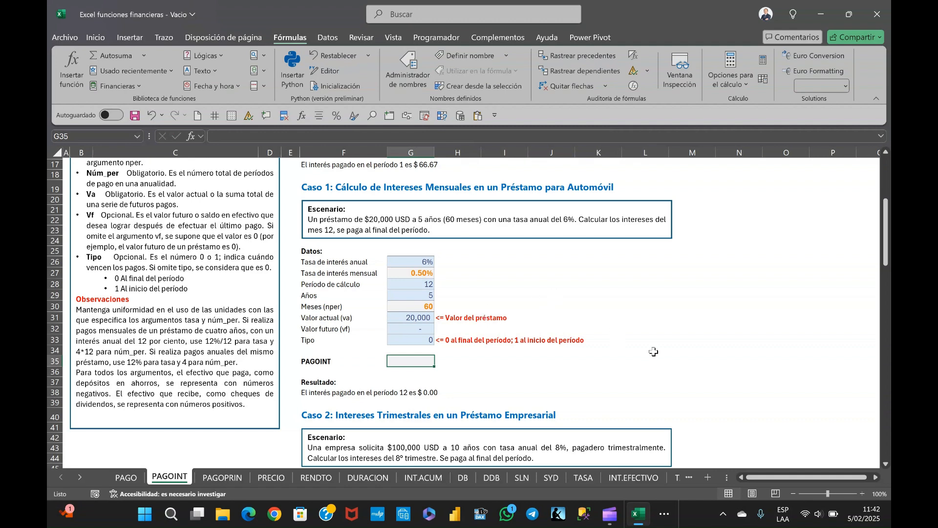
pyautogui.write('=')
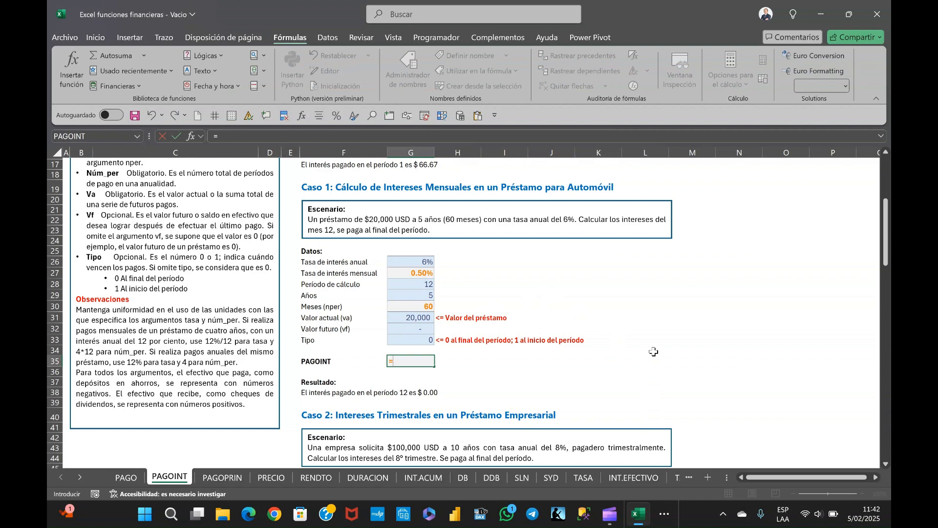
pyautogui.write('pagoint')
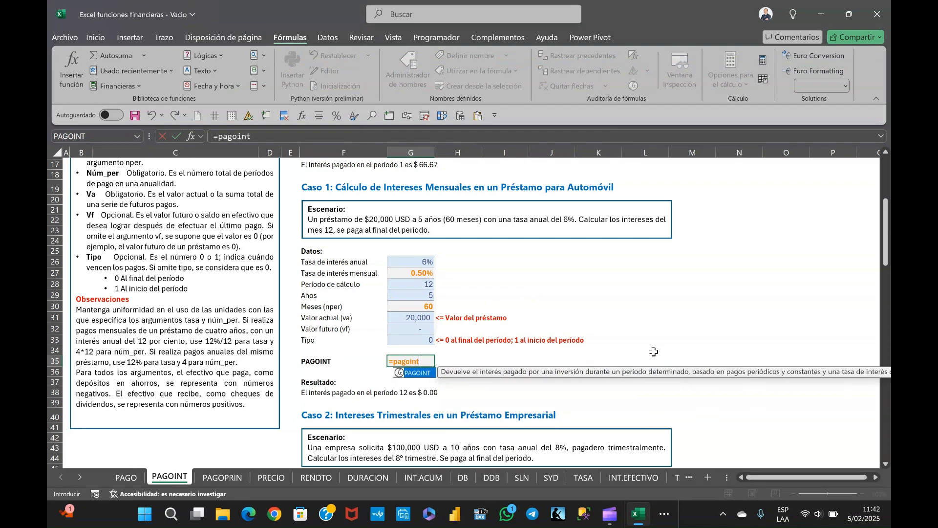
pyautogui.write('(')
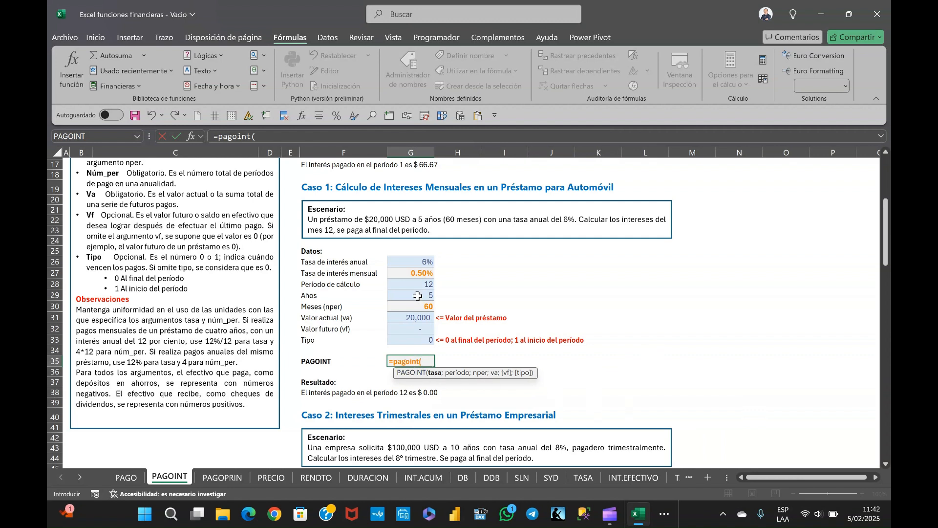
pyautogui.click(402, 272)
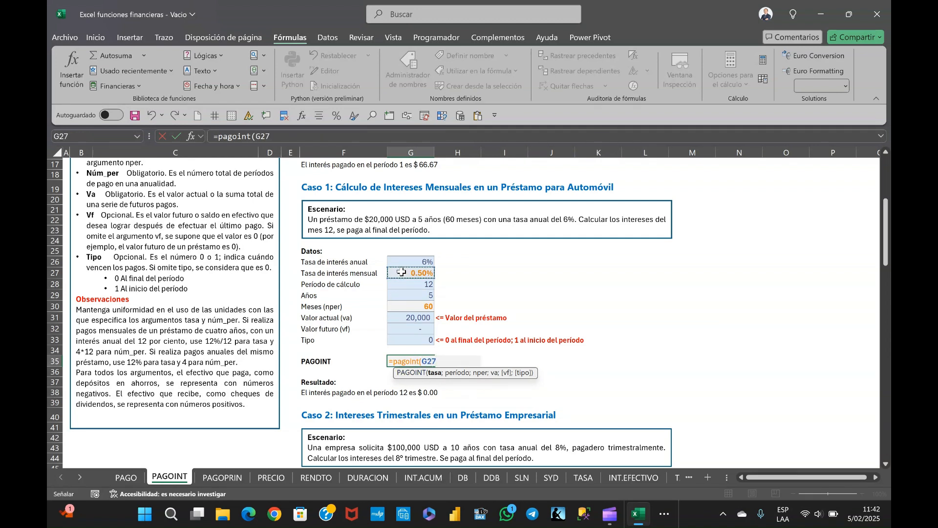
pyautogui.write(';')
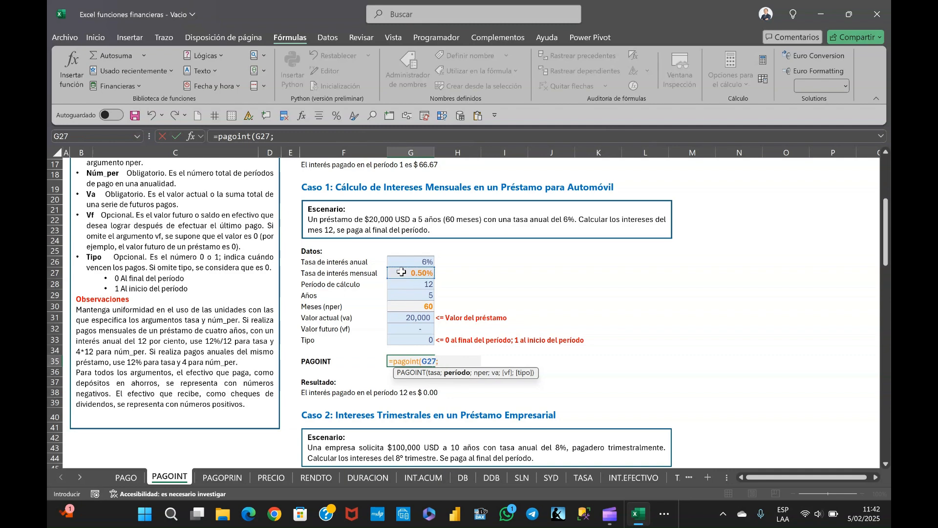
pyautogui.click(399, 283)
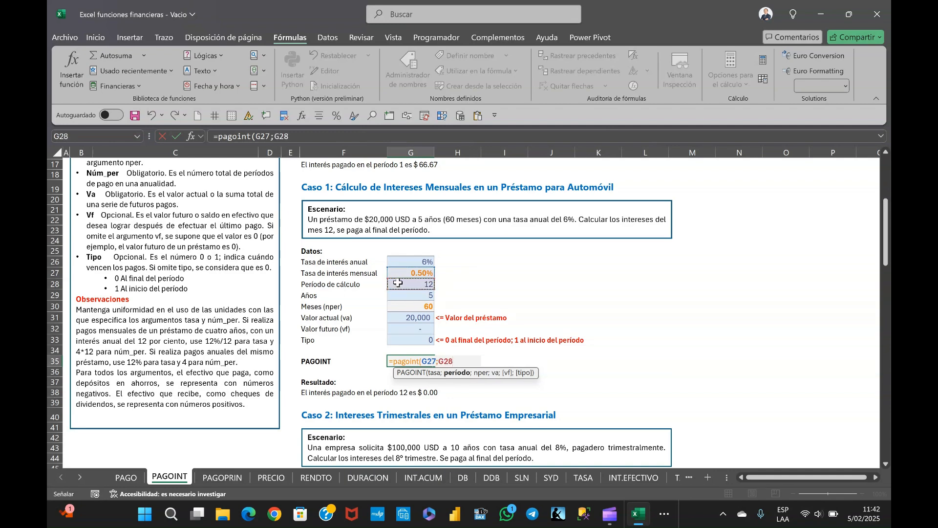
pyautogui.write(';')
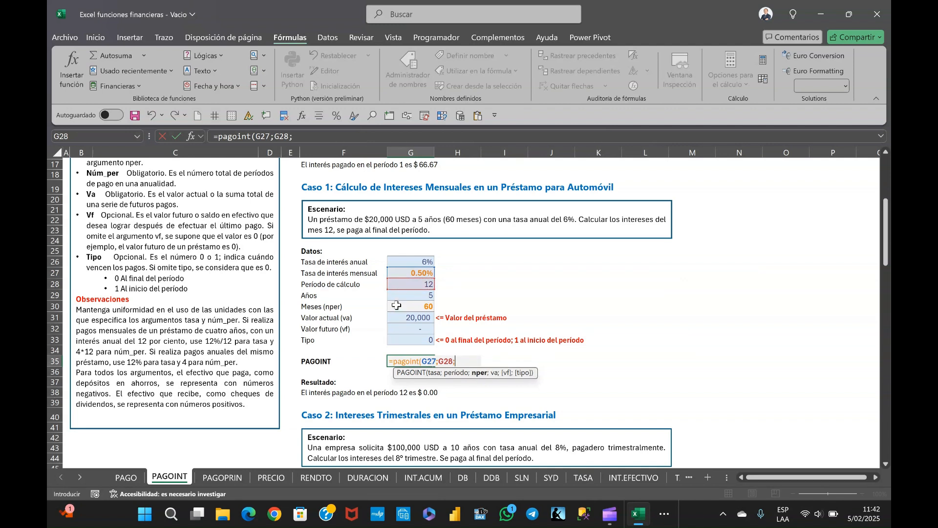
pyautogui.click(397, 305)
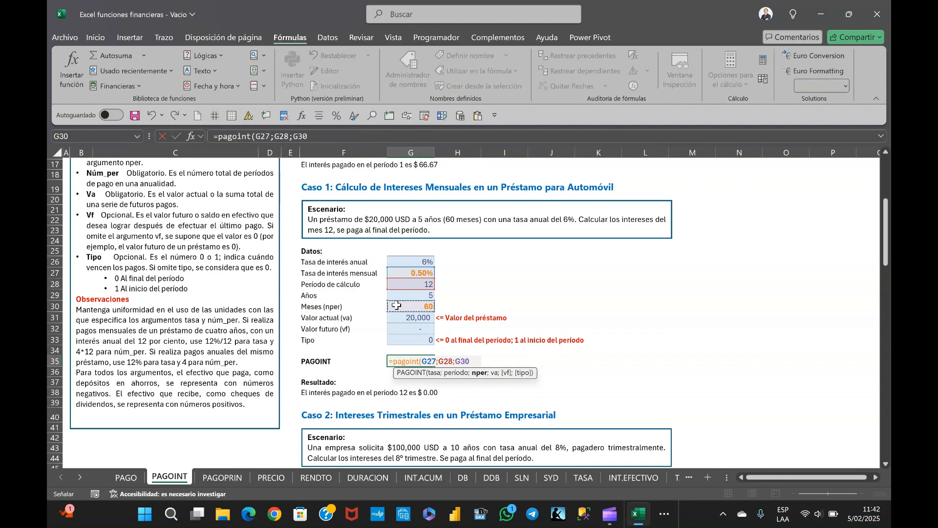
pyautogui.write(';')
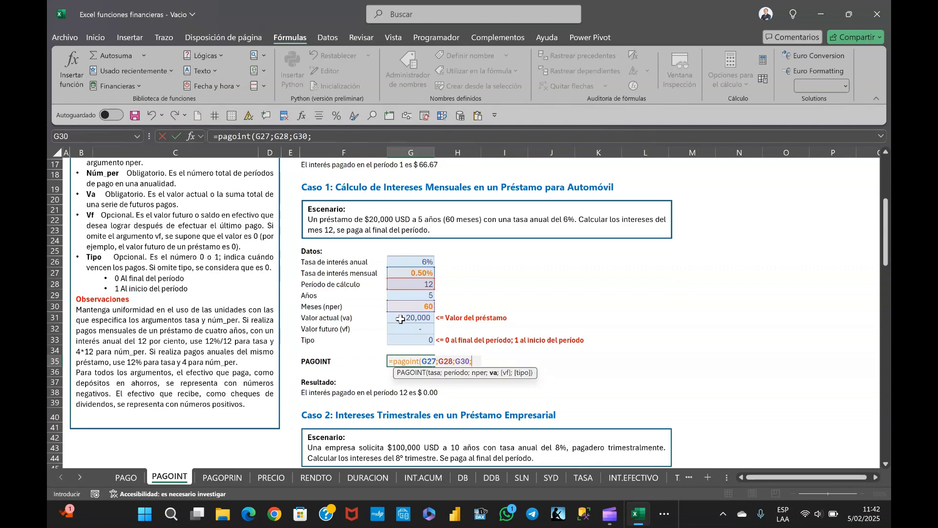
pyautogui.click(400, 319)
pyautogui.write(';')
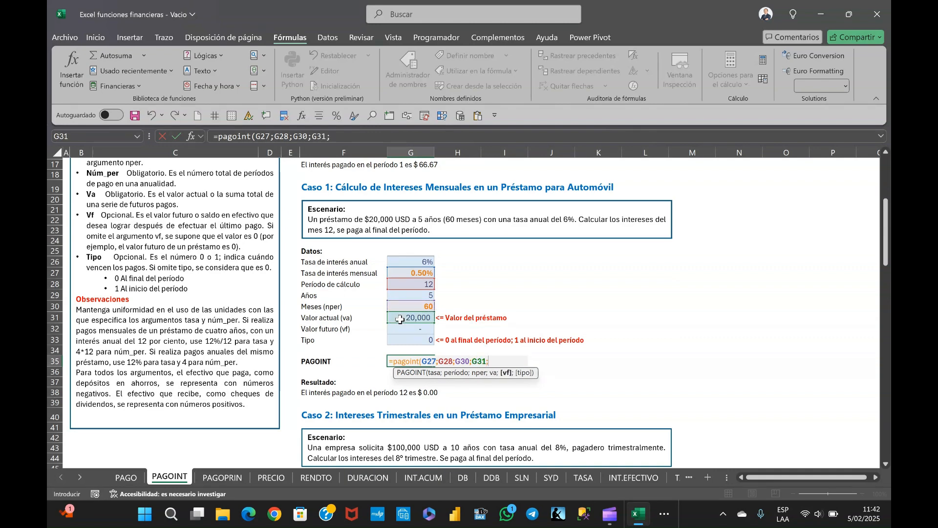
pyautogui.click(398, 329)
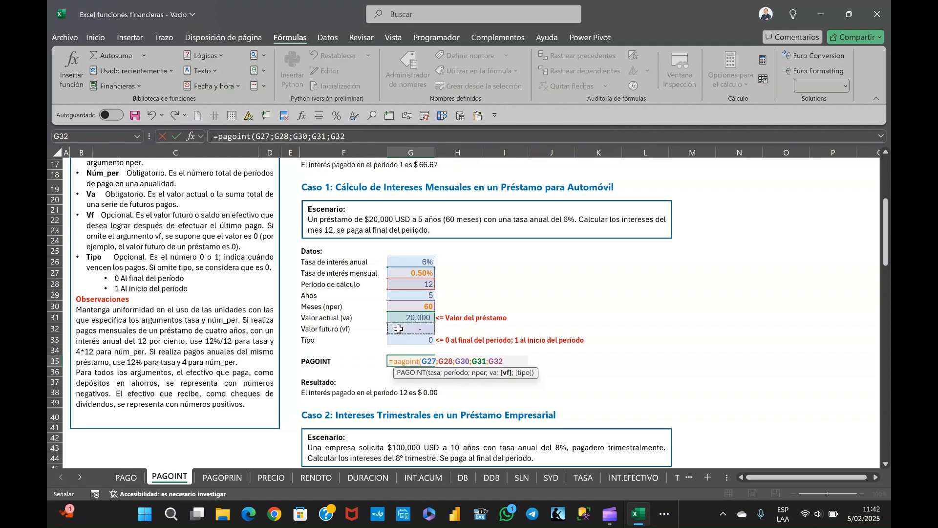
pyautogui.write(';')
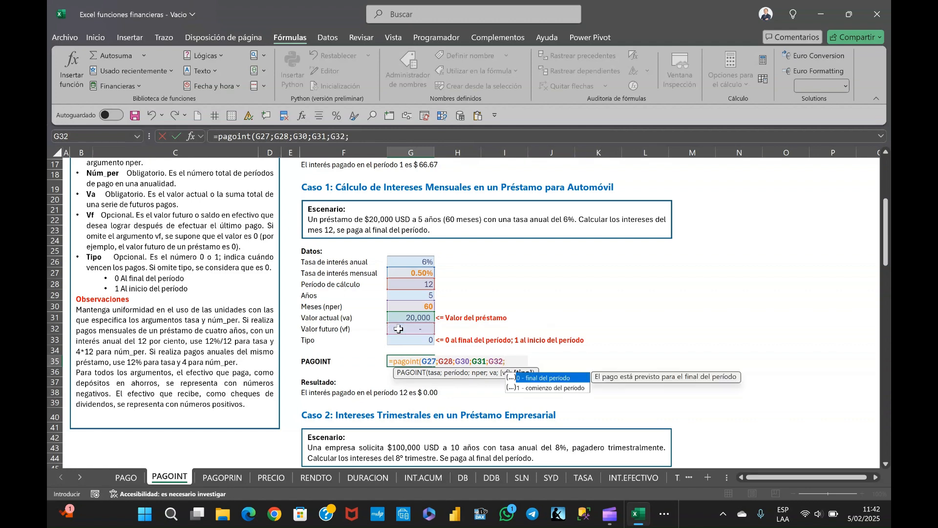
pyautogui.click(403, 339)
pyautogui.write(')')
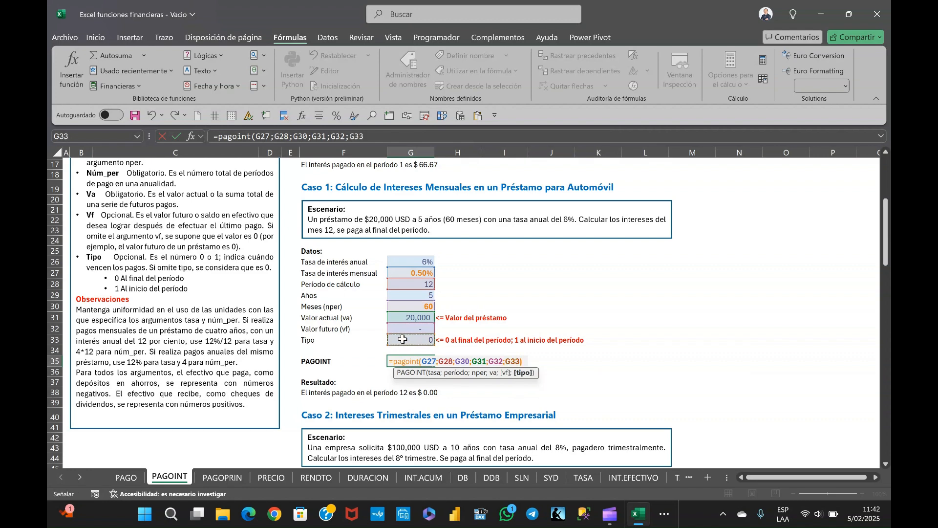
pyautogui.press('Return')
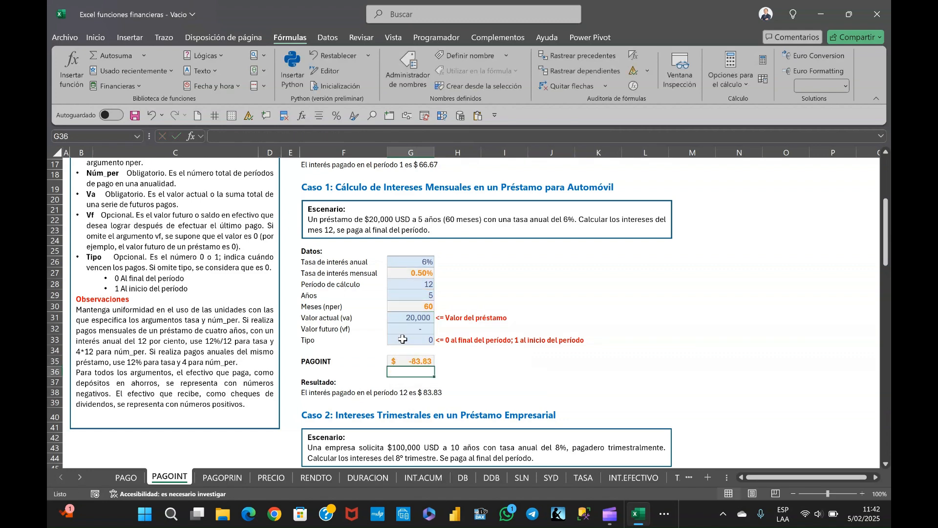
pyautogui.click(399, 361)
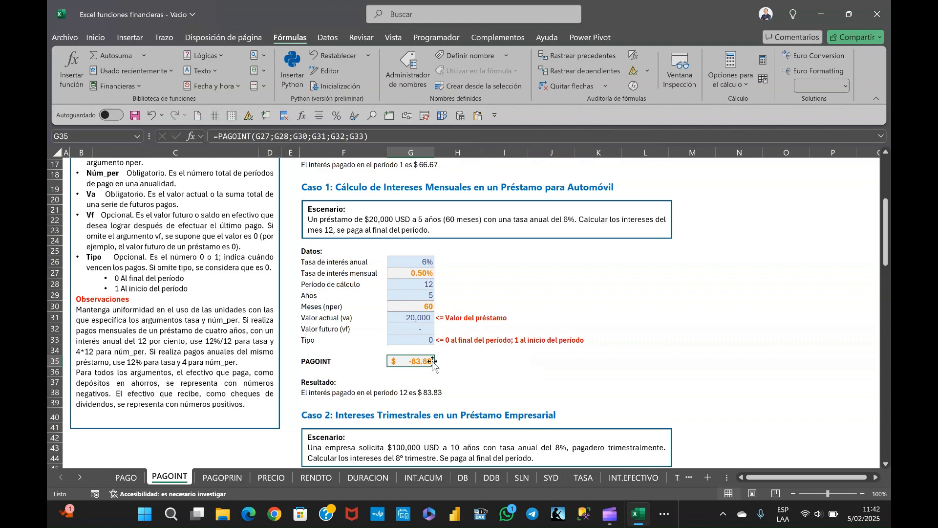
# Step: Enter 8% as the annual interest rate in G47 for Caso 2
pyautogui.scroll(-7, 448, 351)
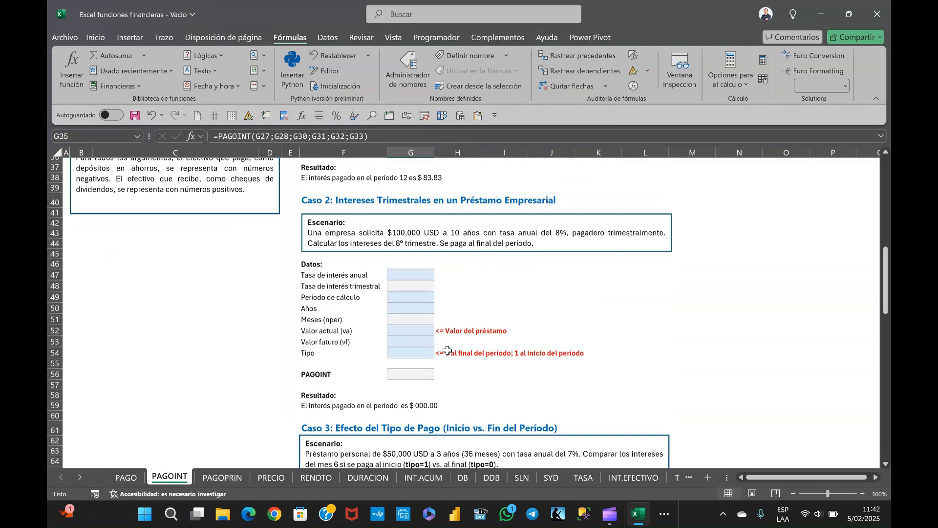
pyautogui.scroll(-1, 448, 351)
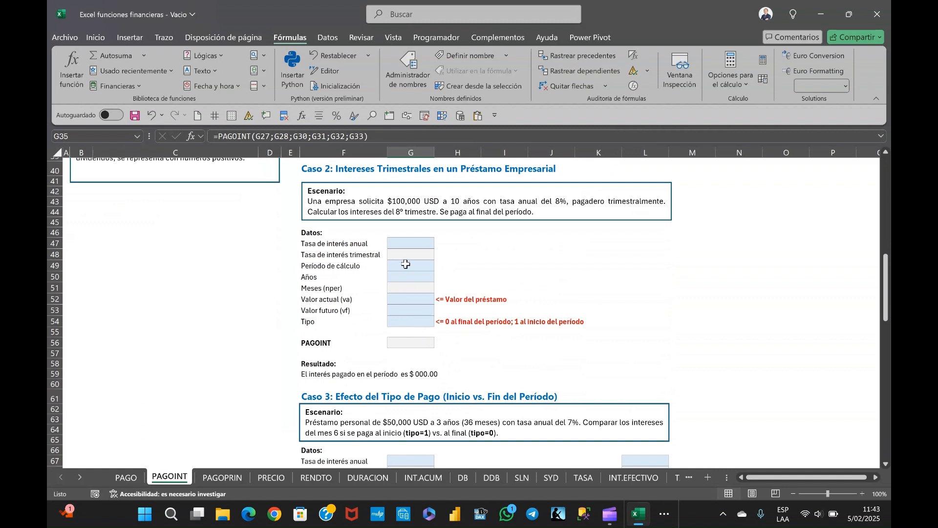
pyautogui.click(409, 247)
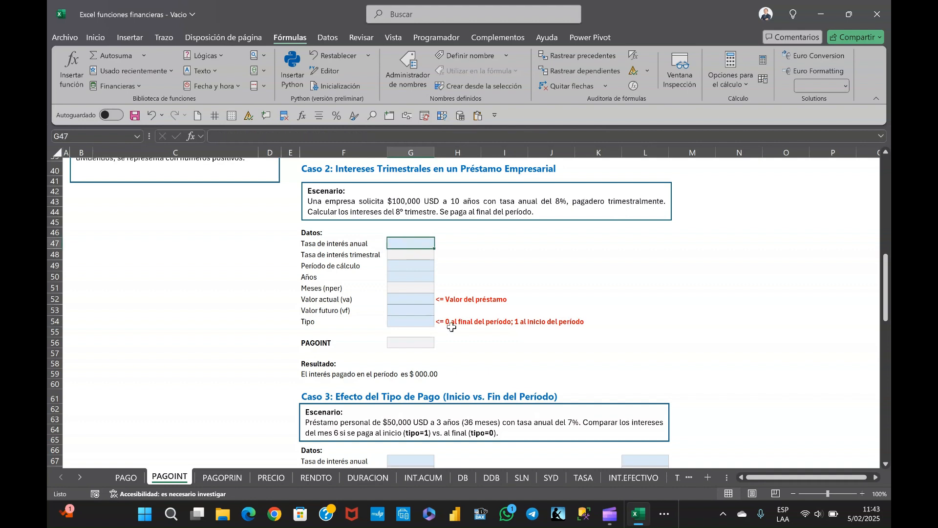
pyautogui.write('8%')
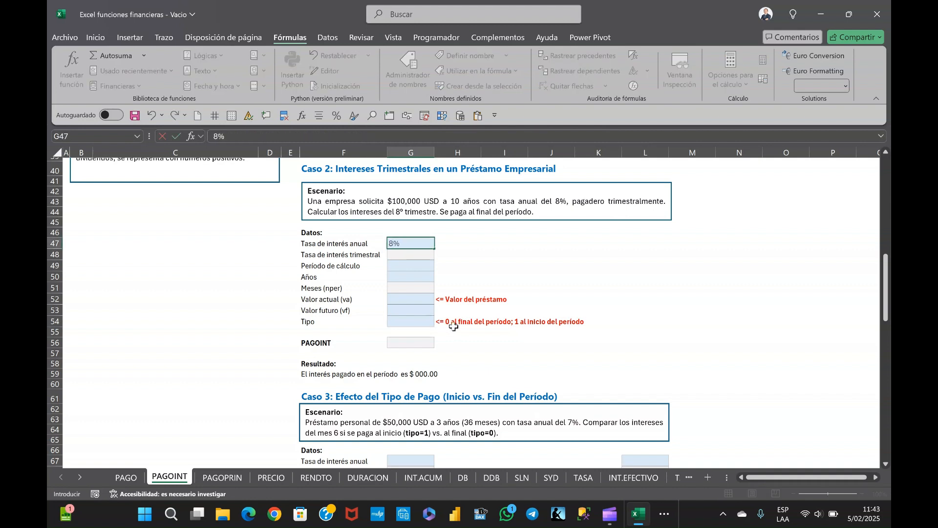
pyautogui.press('Return')
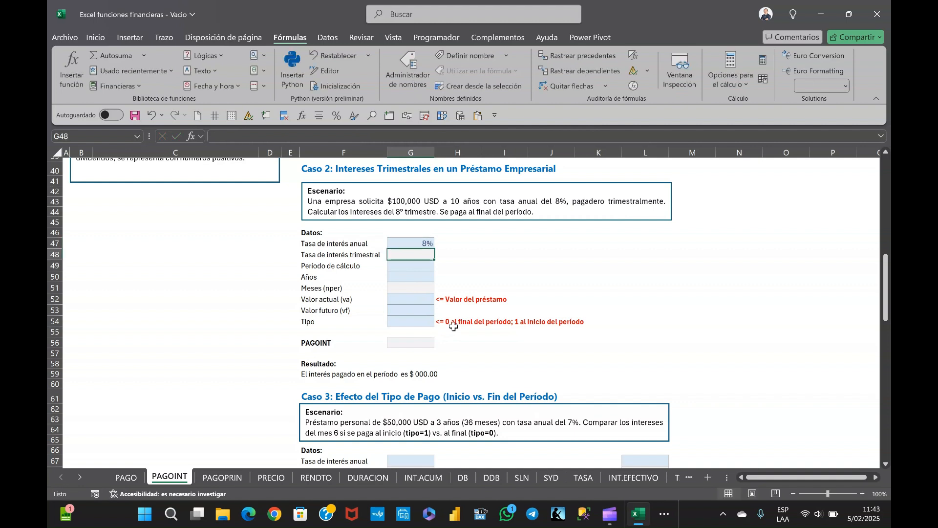
# Step: Calculate the quarterly interest rate of Caso 2 in G48 with the formula =G47/4
pyautogui.write('=')
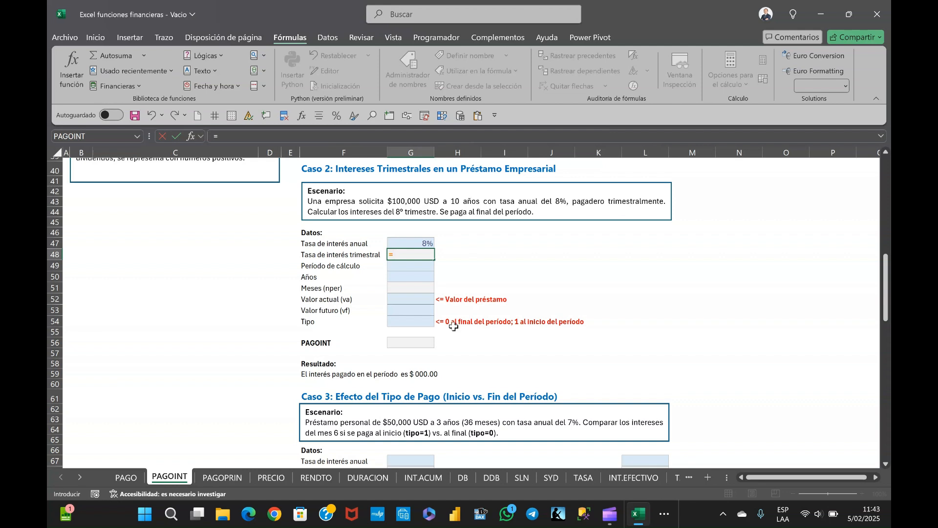
pyautogui.press('Up')
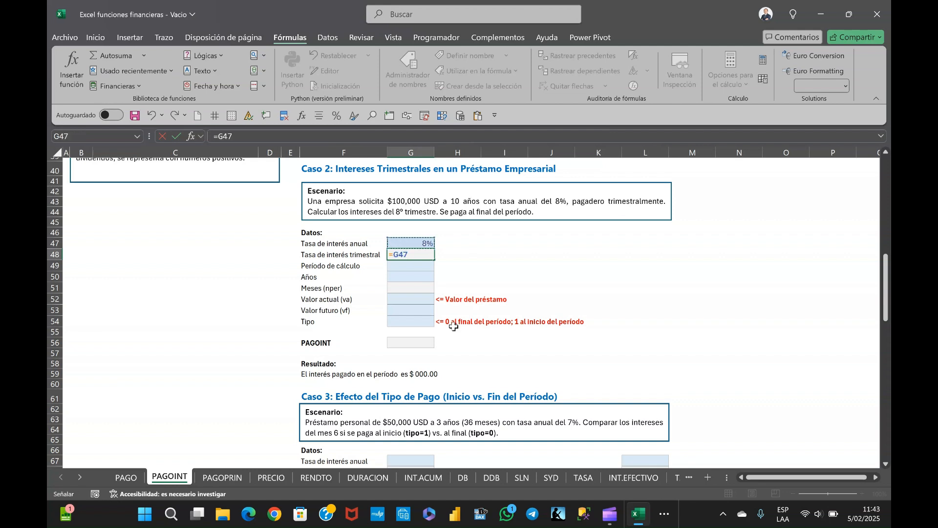
pyautogui.write('/4')
pyautogui.press('Return')
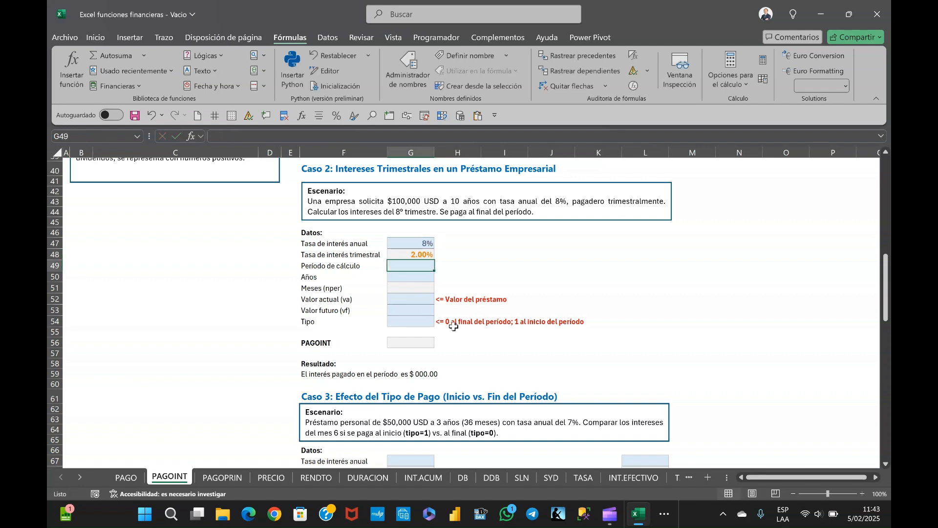
# Step: Enter 8 as the calculation period in G49 and 10 as the years in G50 for Caso 2
pyautogui.write('8')
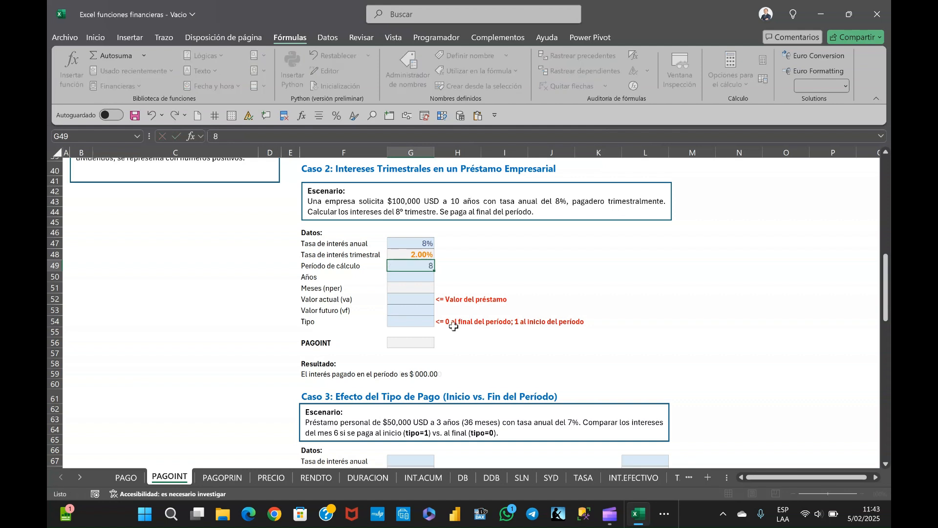
pyautogui.press('Return')
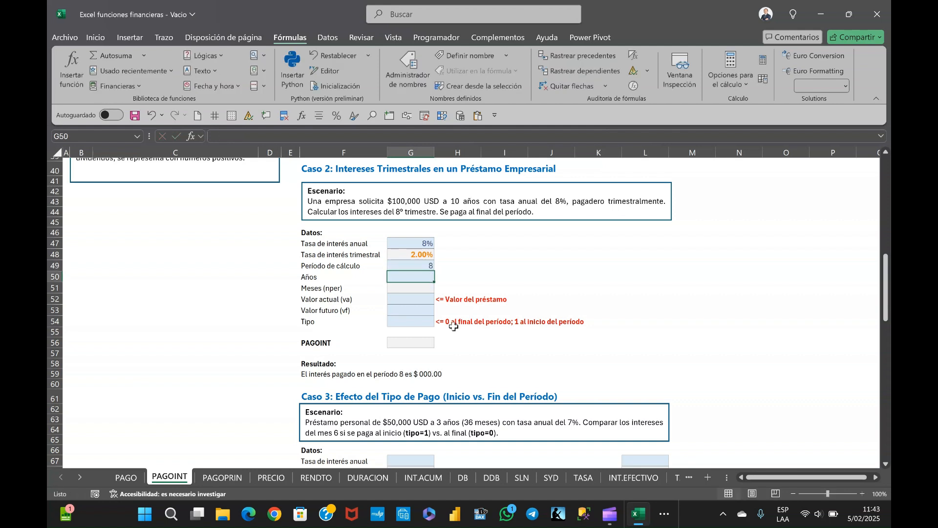
pyautogui.write('10')
pyautogui.press('Return')
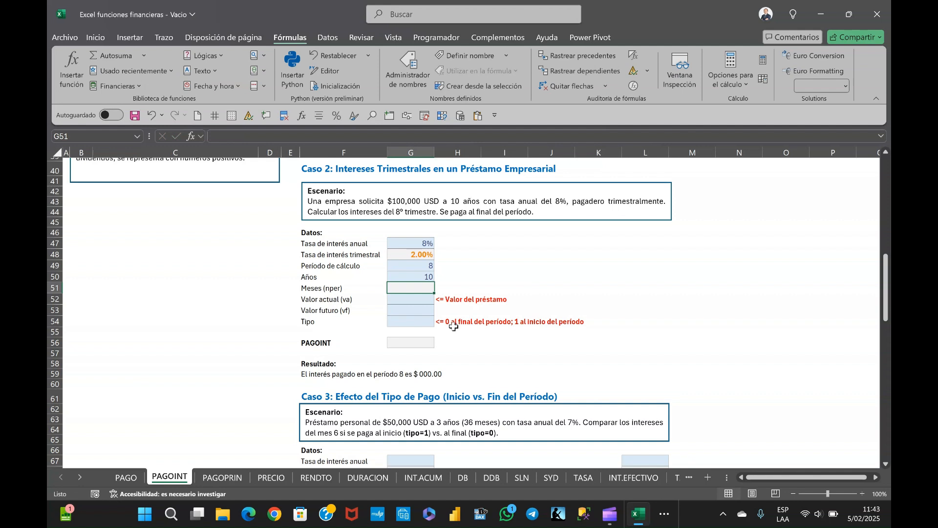
# Step: Change the Caso 2 label in F51 to "Trimestres (nper)"
pyautogui.press('Left')
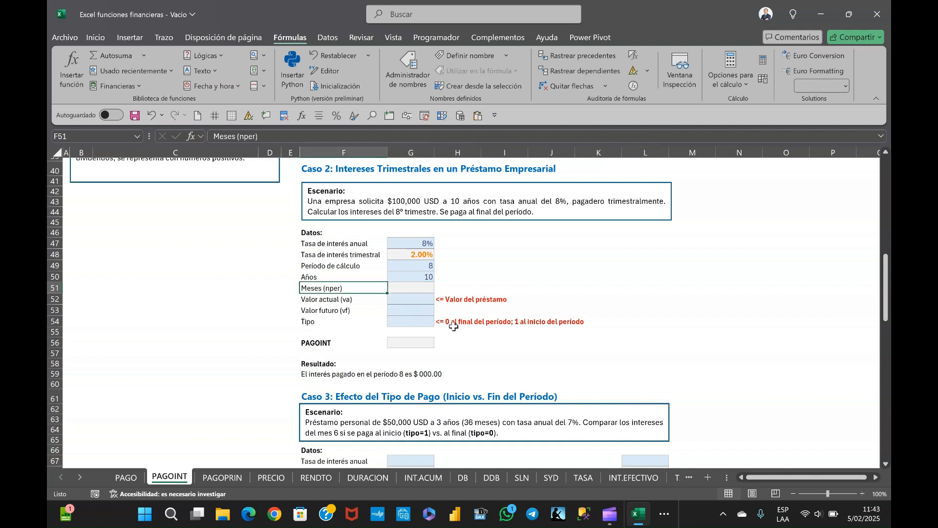
pyautogui.press('Right')
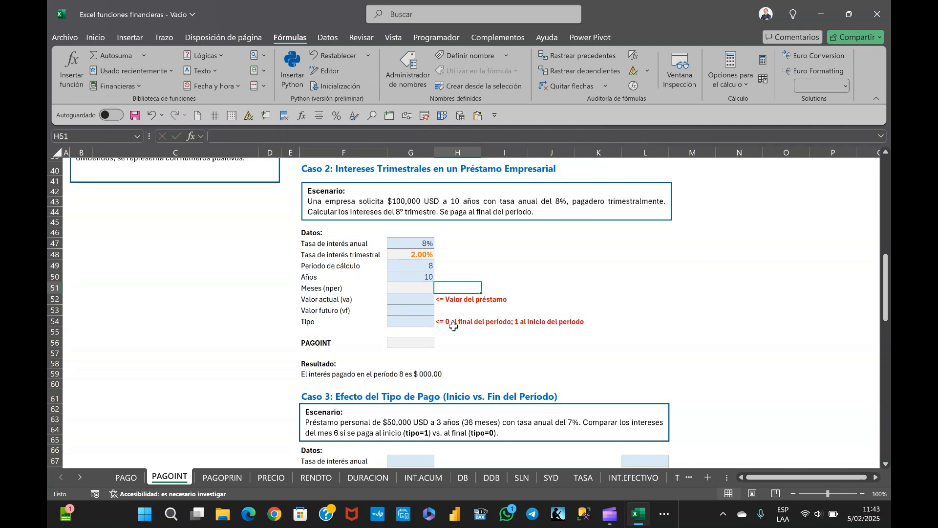
pyautogui.press('Left')
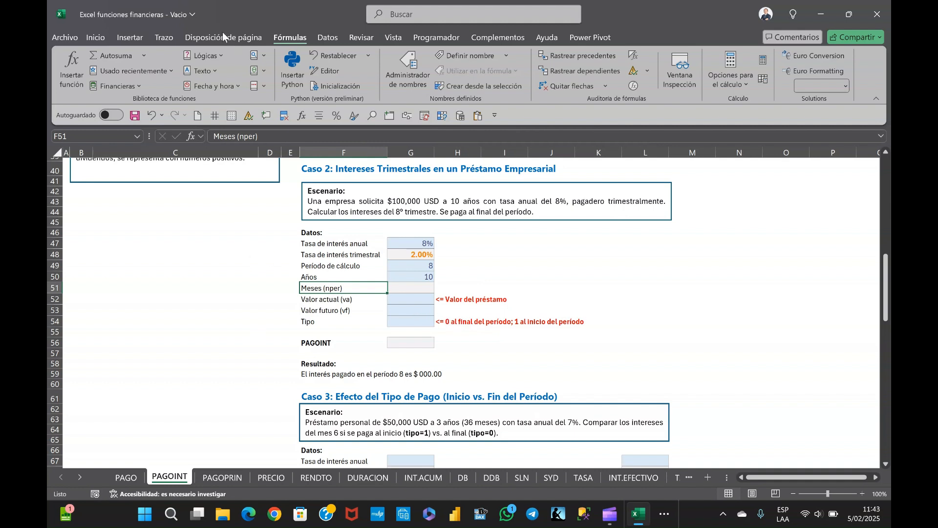
pyautogui.click(228, 133)
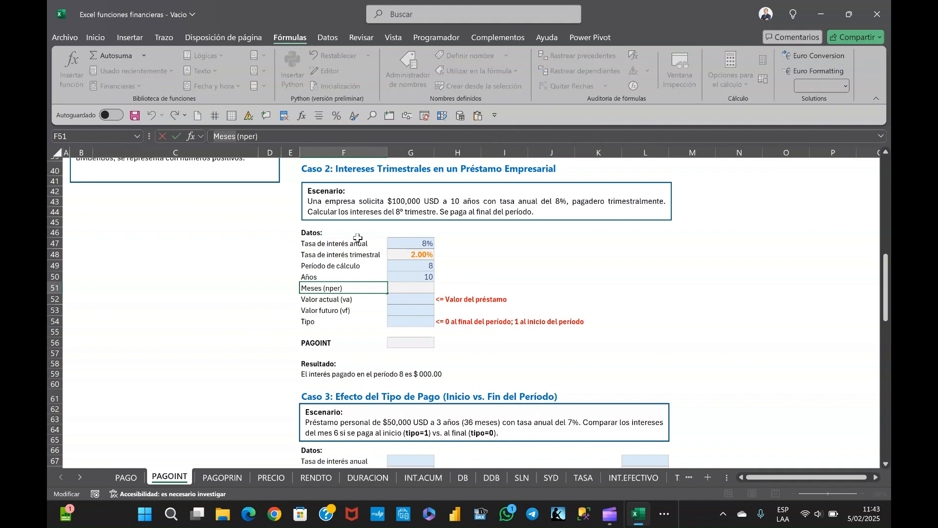
pyautogui.write('Trimestres')
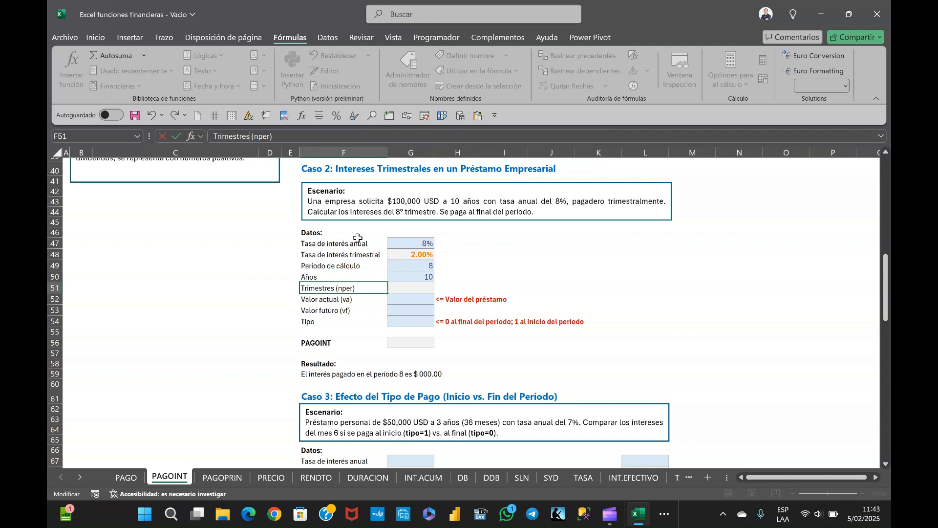
pyautogui.press('Return')
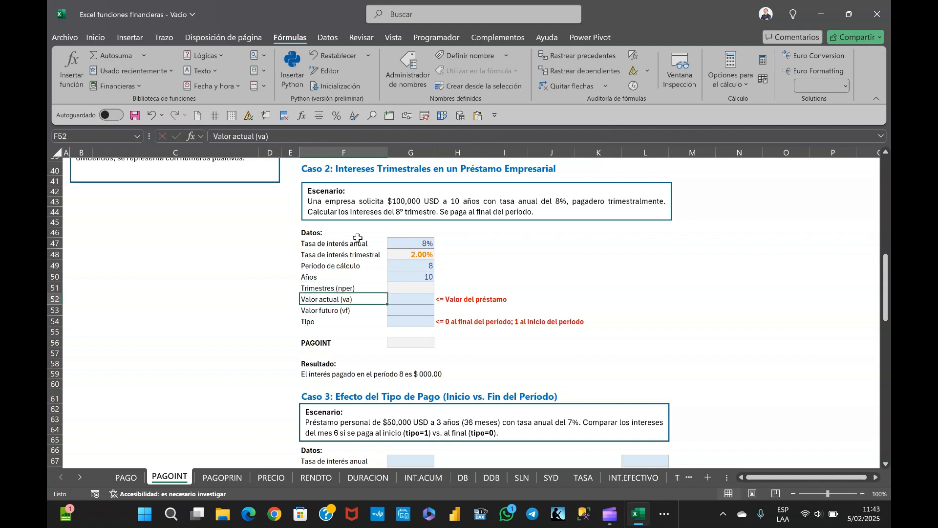
# Step: Calculate the number of quarters of Caso 2 in G51 with the formula =G50*4
pyautogui.press('Up')
pyautogui.press('Right')
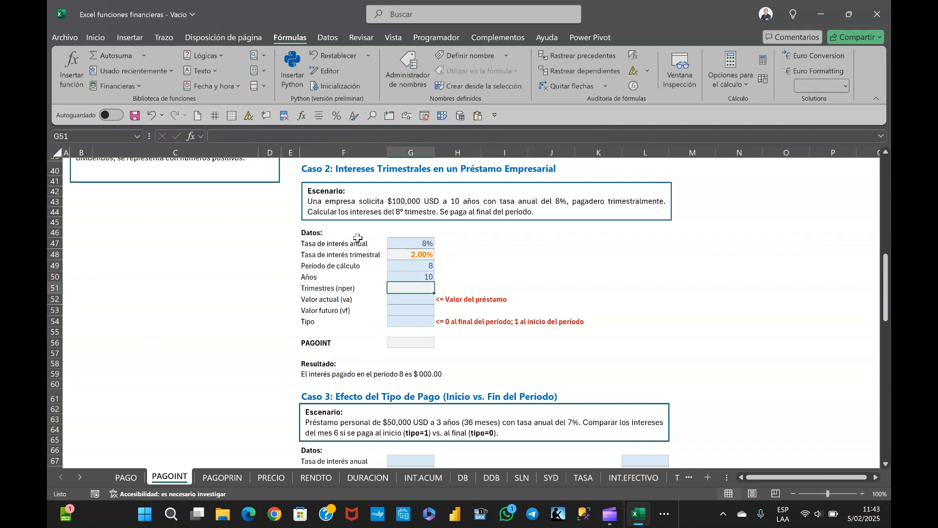
pyautogui.write('=')
pyautogui.press('Up')
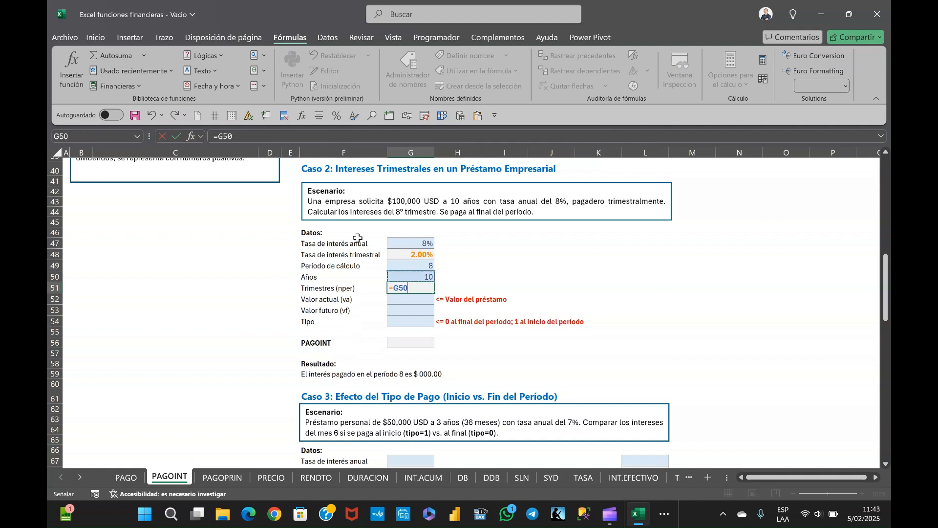
pyautogui.write('*4')
pyautogui.press('Return')
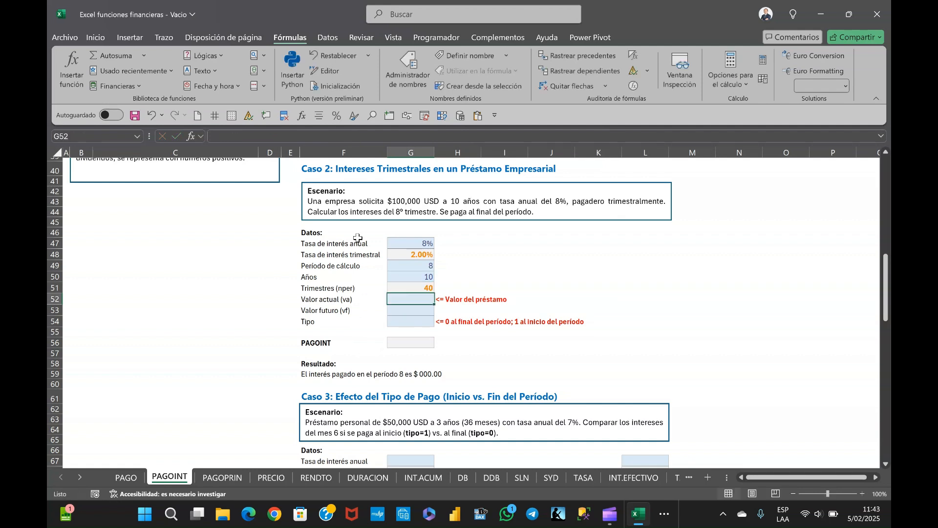
# Step: Enter 100000 as the present value in G52, 0 as the future value in G53 and 0 as the type in G54
pyautogui.write('100000')
pyautogui.press('Return')
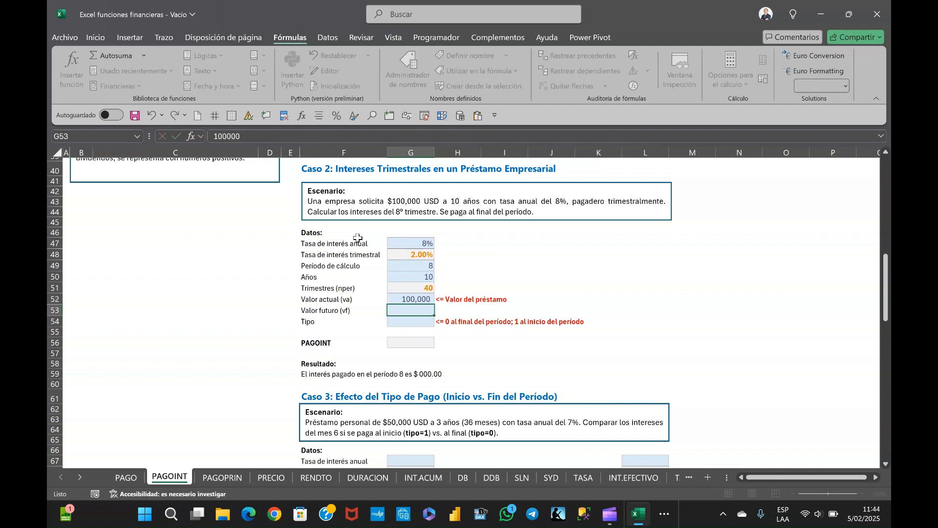
pyautogui.write('0')
pyautogui.press('Return')
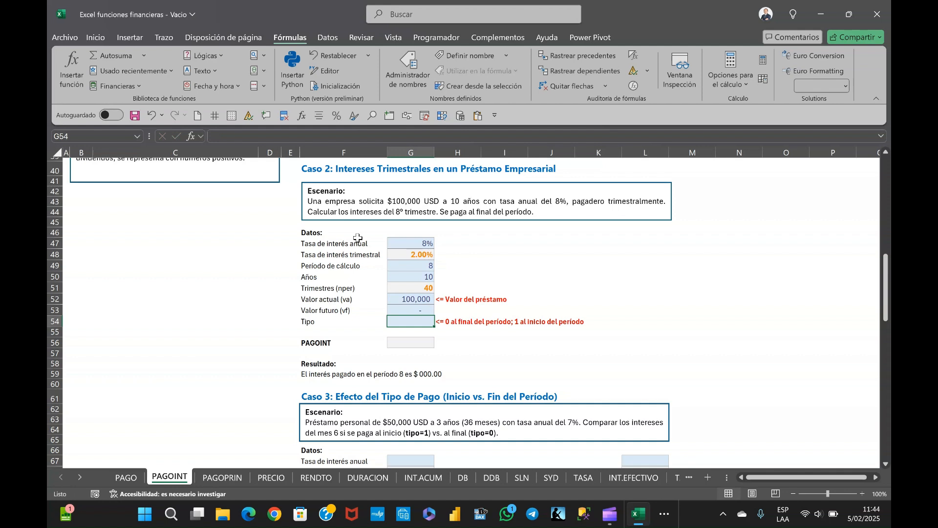
pyautogui.write('0')
pyautogui.press('Return')
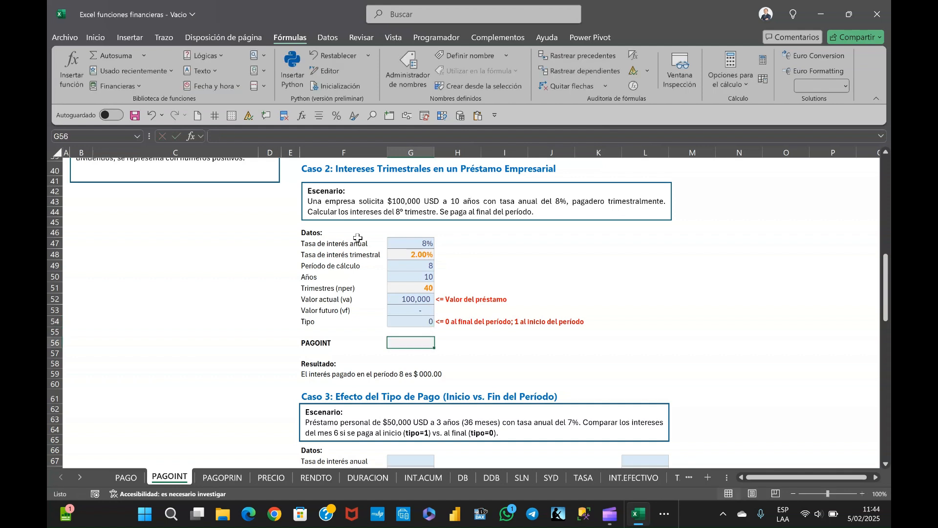
# Step: Calculate the period interest of Caso 2 in G56 with the formula =PAGOINT(G48;G49;G51;G52;G53;G54)
pyautogui.write('=')
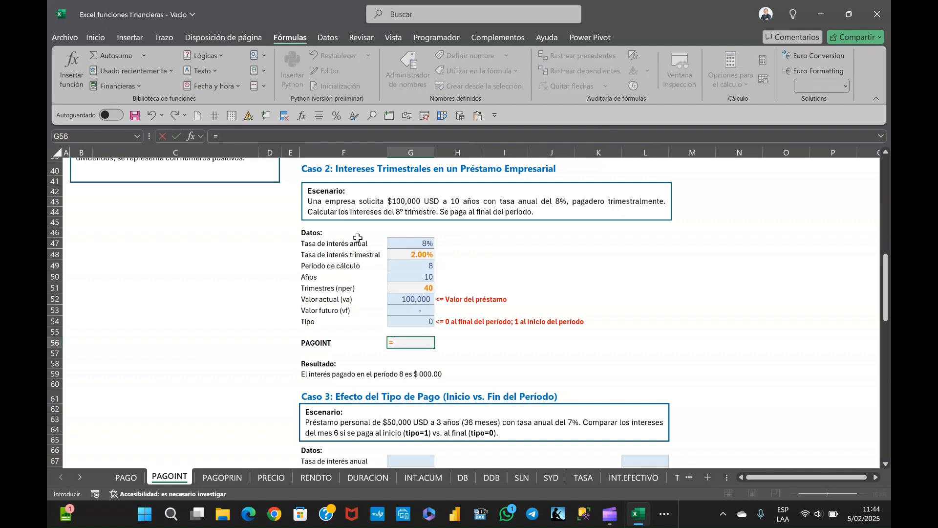
pyautogui.write('pagoint')
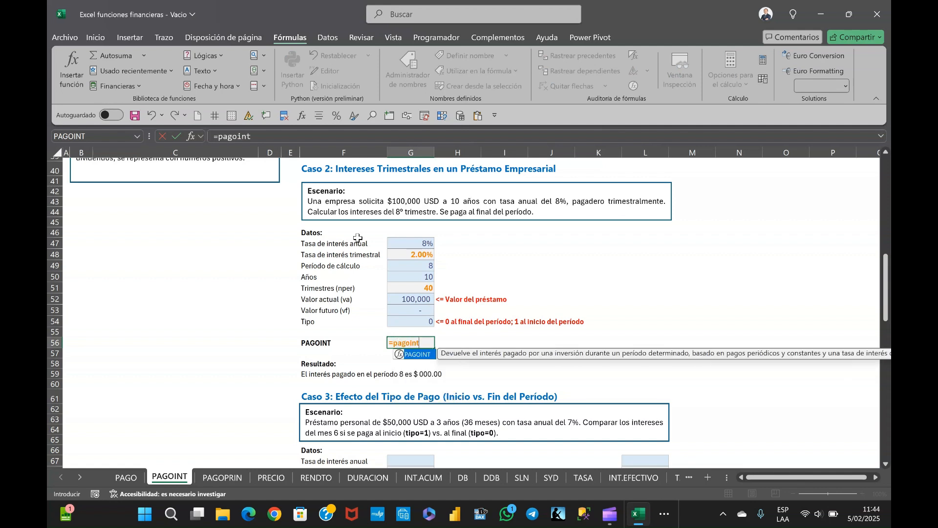
pyautogui.write('(')
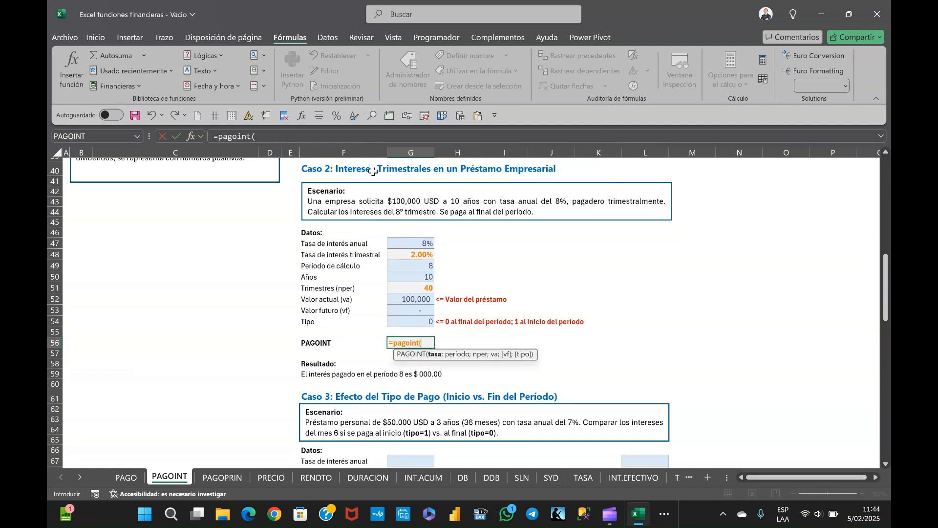
pyautogui.click(396, 255)
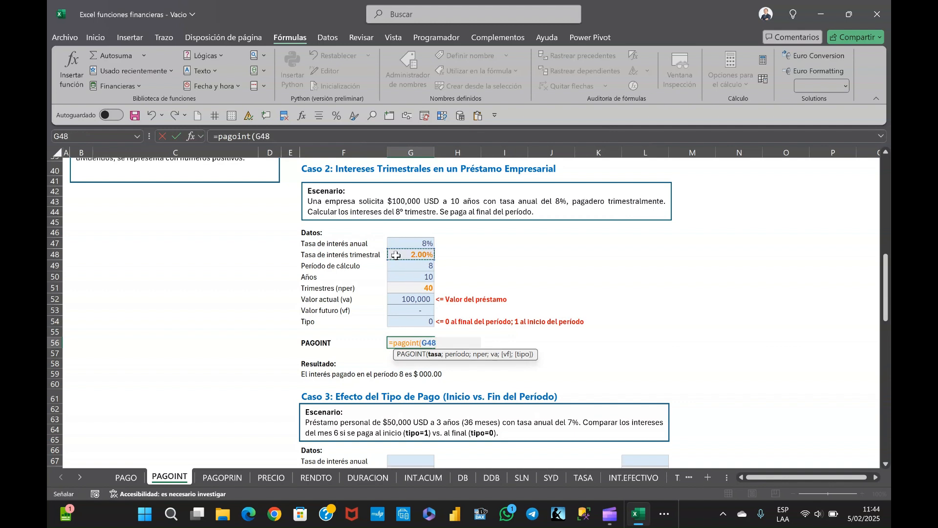
pyautogui.write(';')
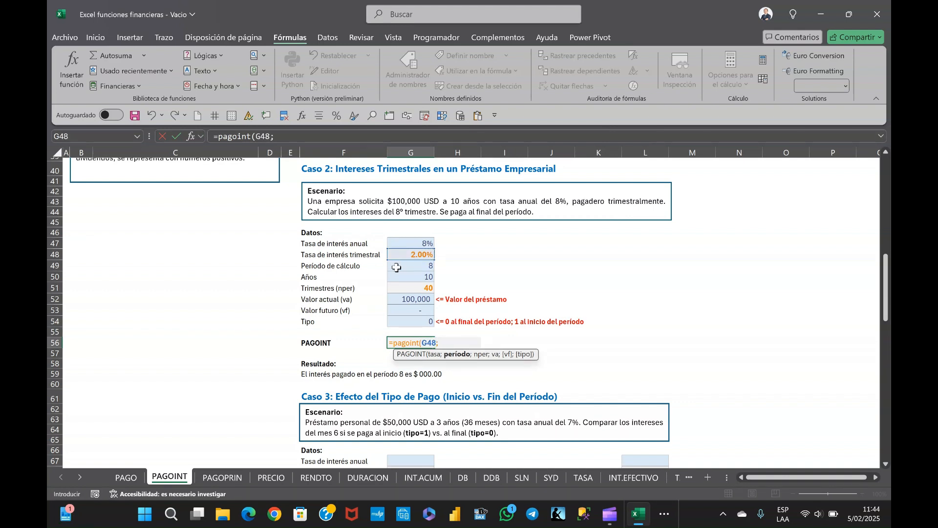
pyautogui.click(397, 268)
pyautogui.write(';')
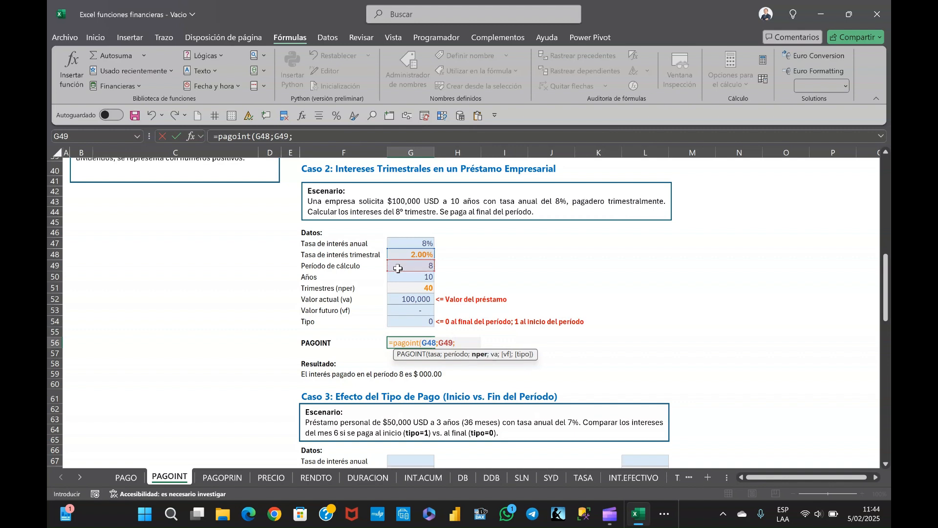
pyautogui.click(398, 289)
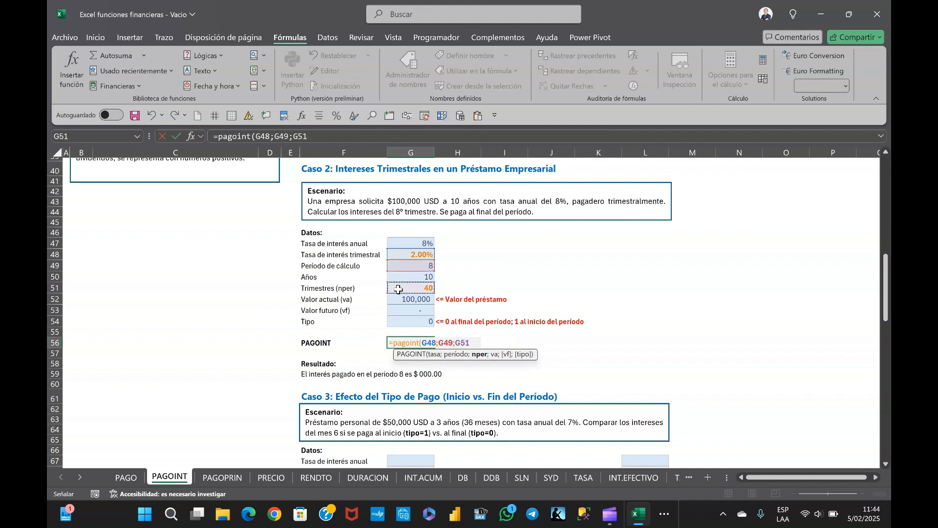
pyautogui.write(';')
pyautogui.click(397, 303)
pyautogui.write(';')
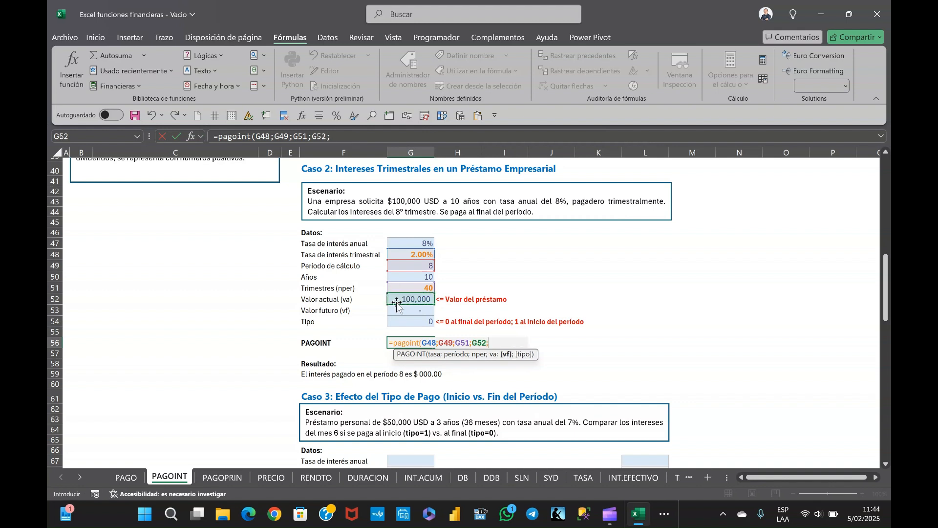
pyautogui.click(399, 312)
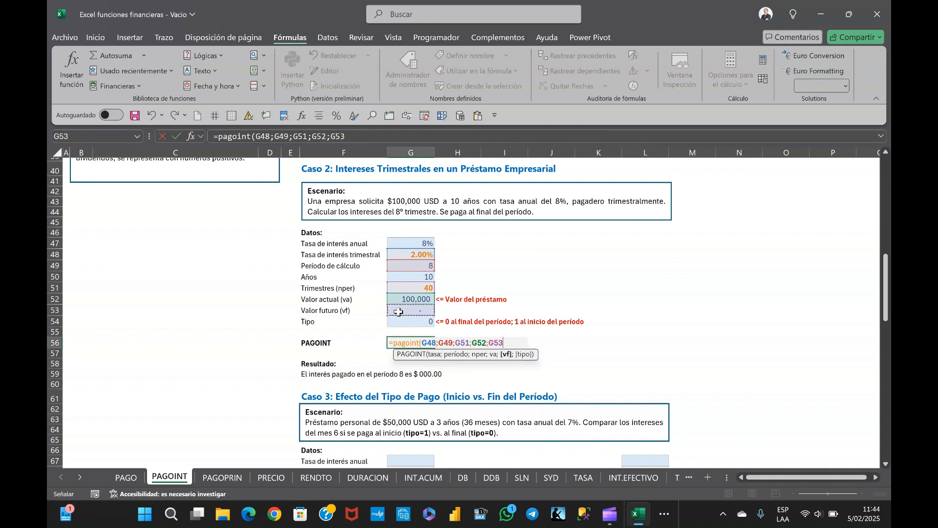
pyautogui.write(';')
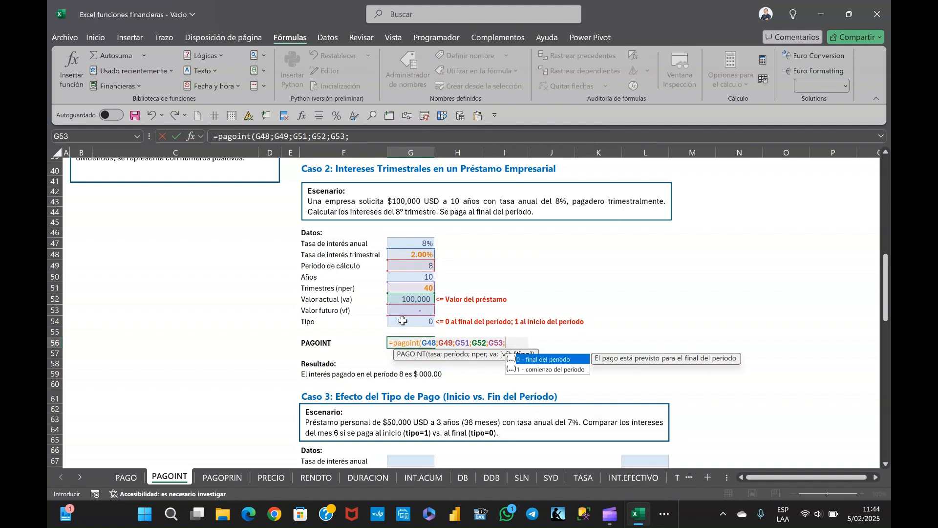
pyautogui.click(404, 324)
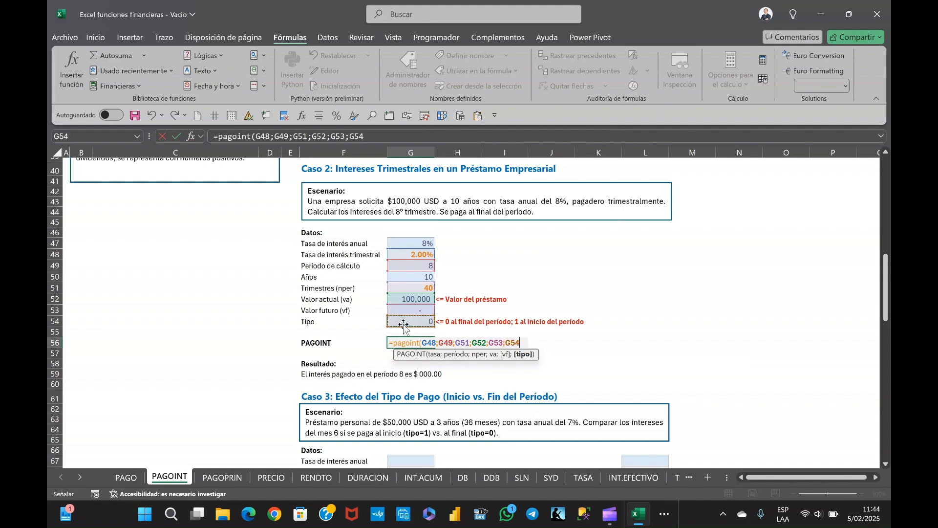
pyautogui.write(')')
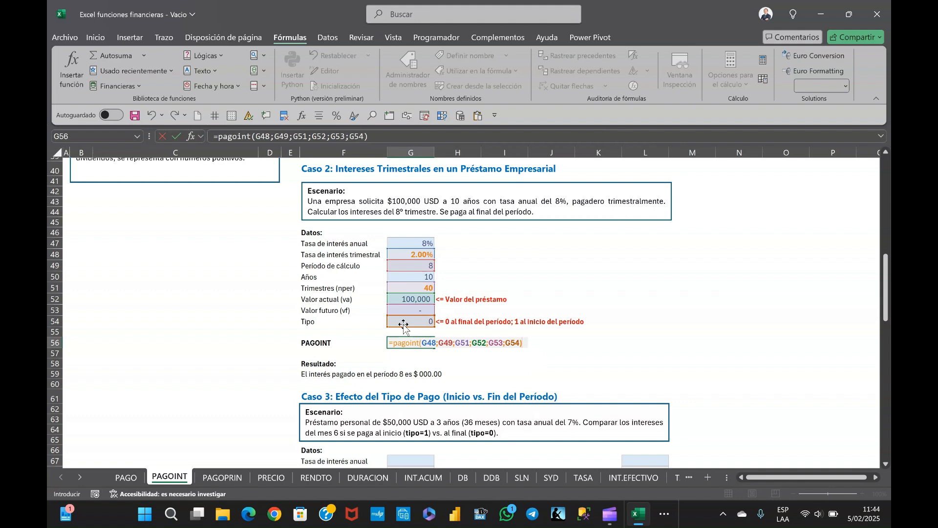
pyautogui.press('Return')
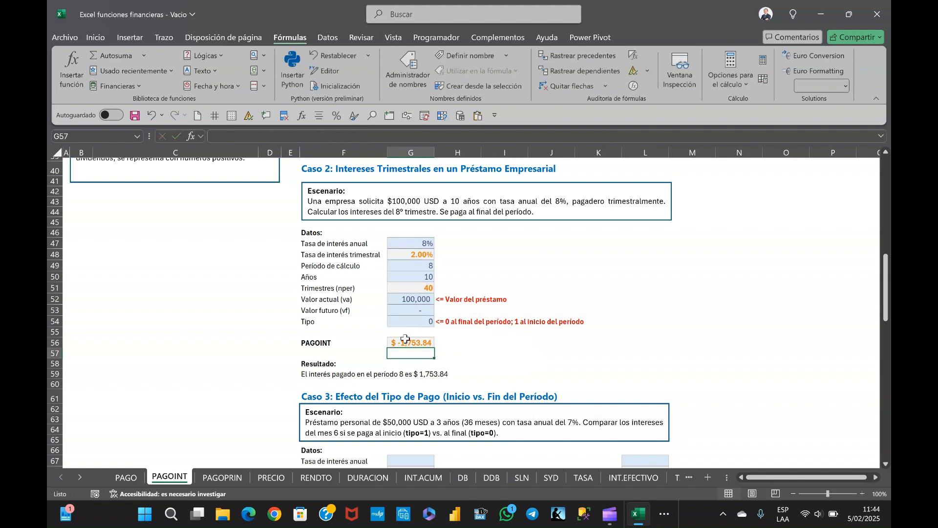
pyautogui.click(406, 342)
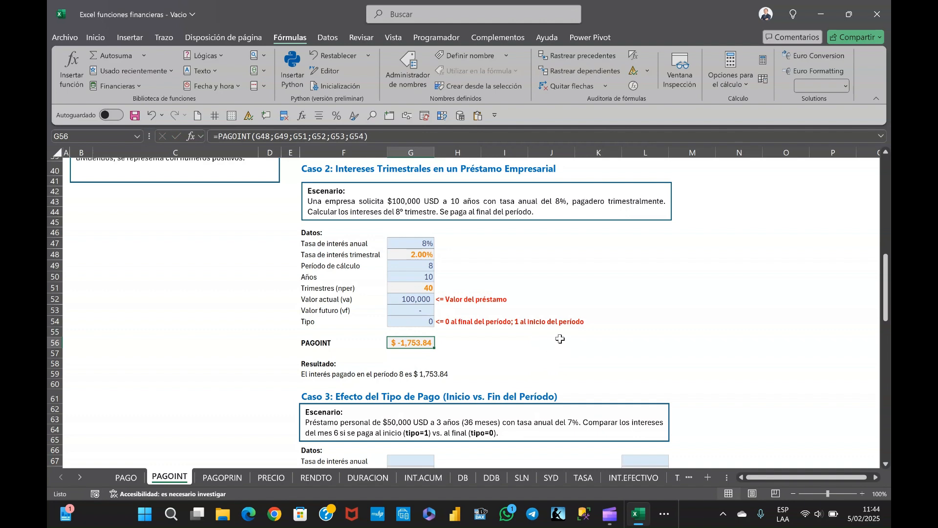
# Step: Enter 7% as the annual interest rate in G67 for Caso 3
pyautogui.scroll(-7, 560, 339)
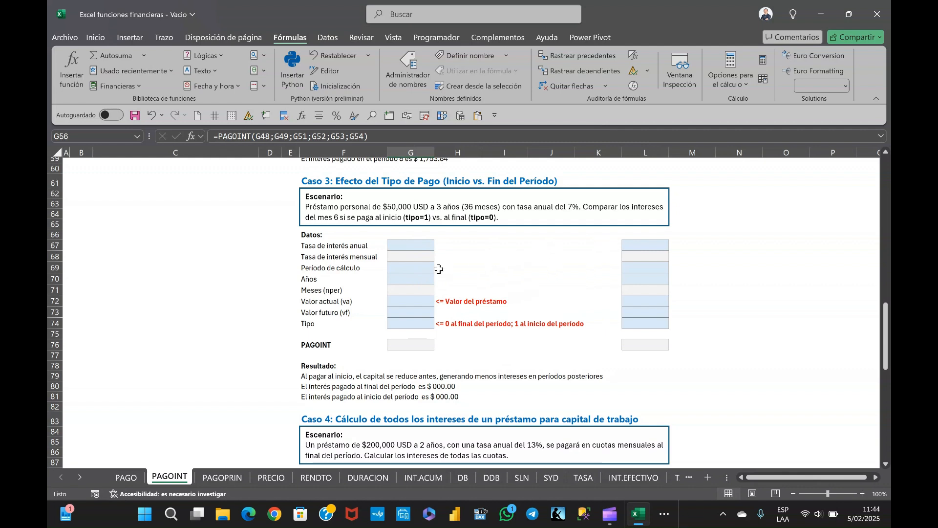
pyautogui.click(413, 243)
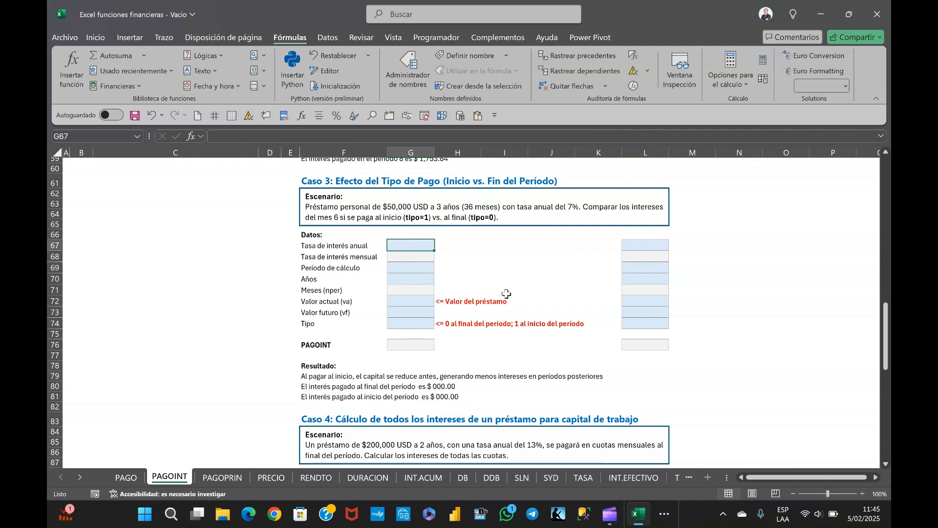
pyautogui.write('7%')
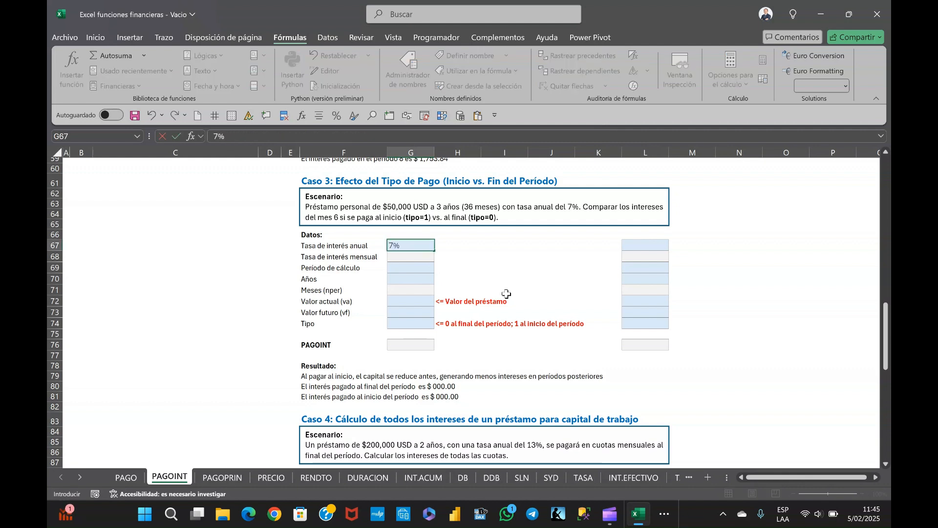
pyautogui.press('Return')
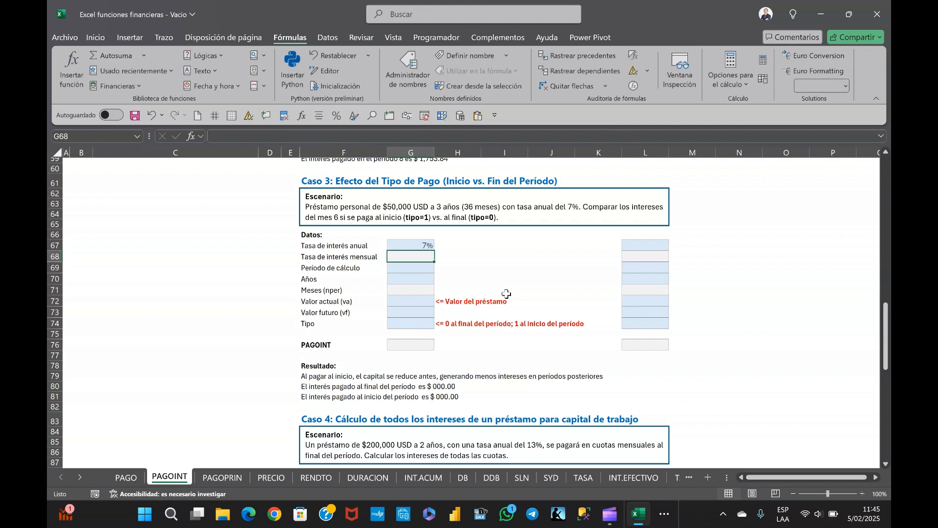
# Step: Calculate the monthly interest rate of Caso 3 in G68 with the formula =G67/12
pyautogui.write('=')
pyautogui.press('Up')
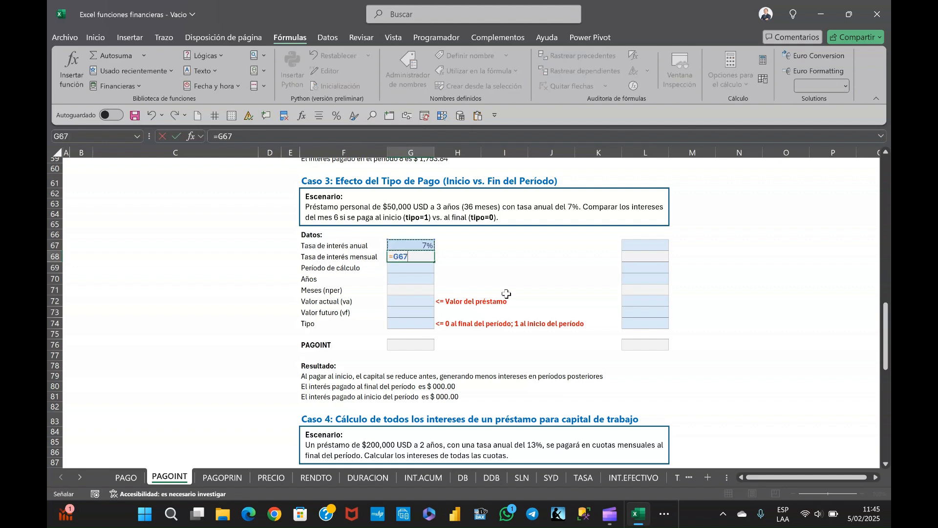
pyautogui.write('/12')
pyautogui.press('Return')
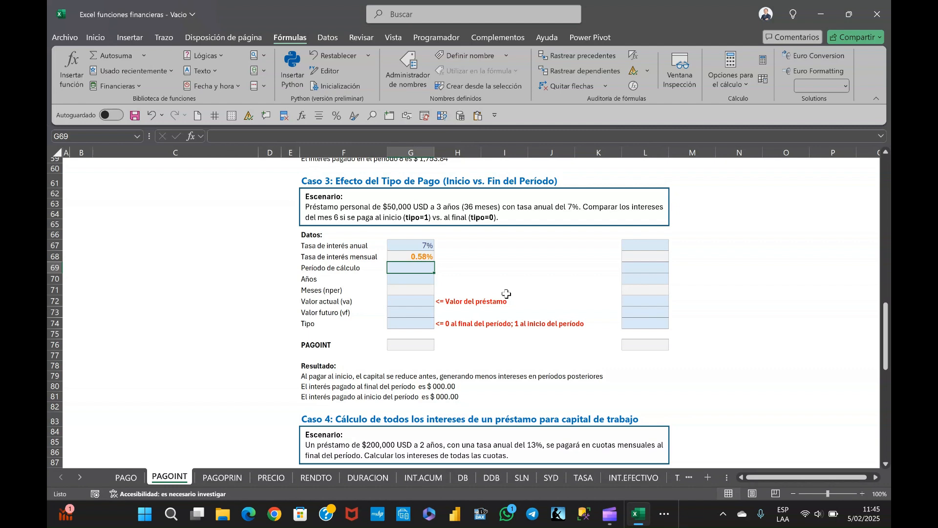
# Step: Enter 6 as the calculation period in G69 and 3 as the years in G70 for Caso 3
pyautogui.write('6')
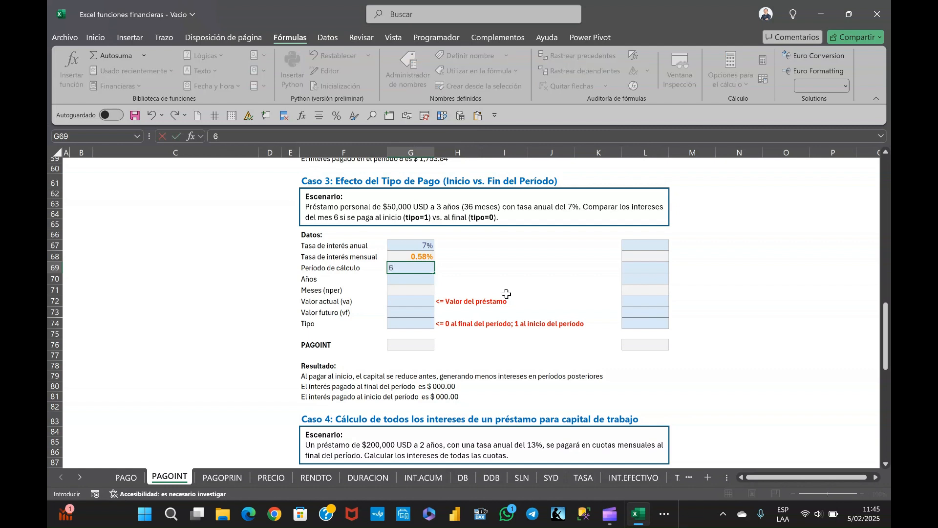
pyautogui.press('Return')
pyautogui.write('3')
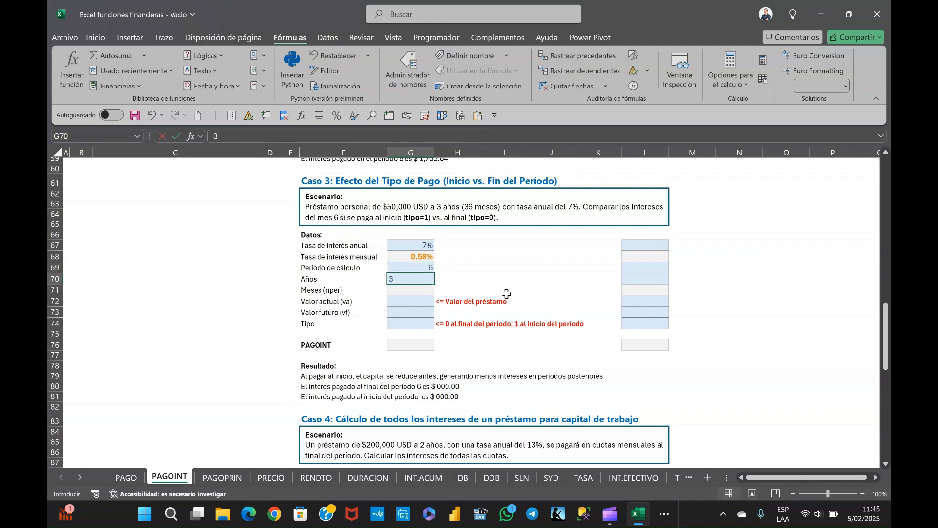
pyautogui.press('Return')
# Step: Calculate the number of months of Caso 3 in G71 with the formula =G70*12
pyautogui.write('=')
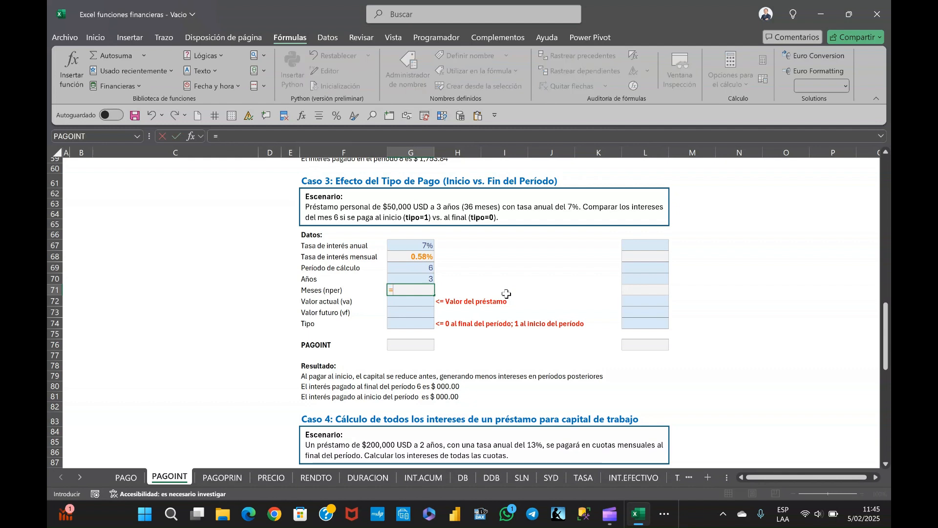
pyautogui.press('Up')
pyautogui.write('*12')
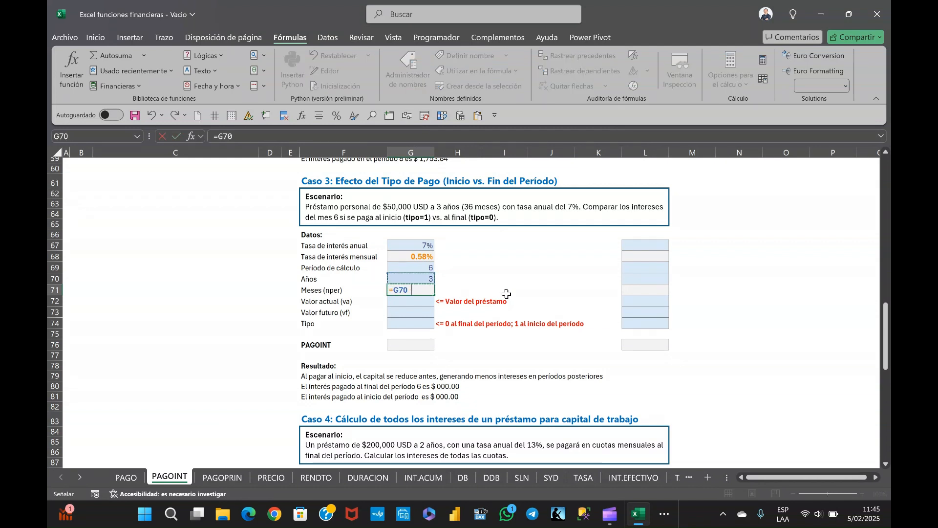
pyautogui.press('Return')
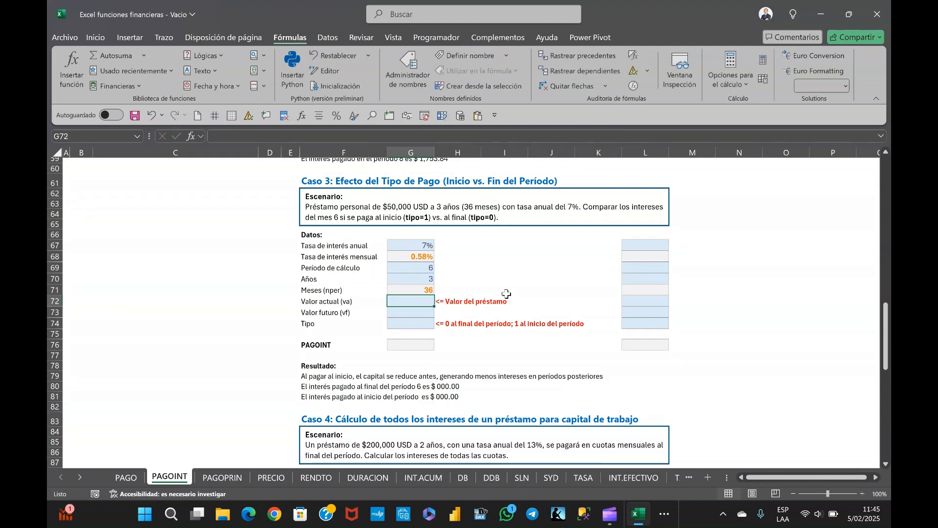
# Step: Enter 50000 as the present value in G72 and 0 as the future value in G73 for Caso 3
pyautogui.write('50000')
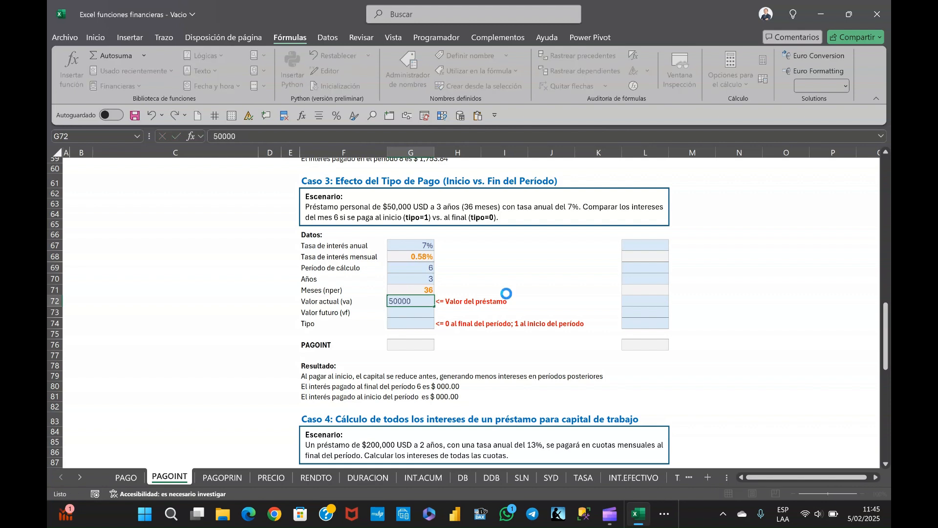
pyautogui.press('Return')
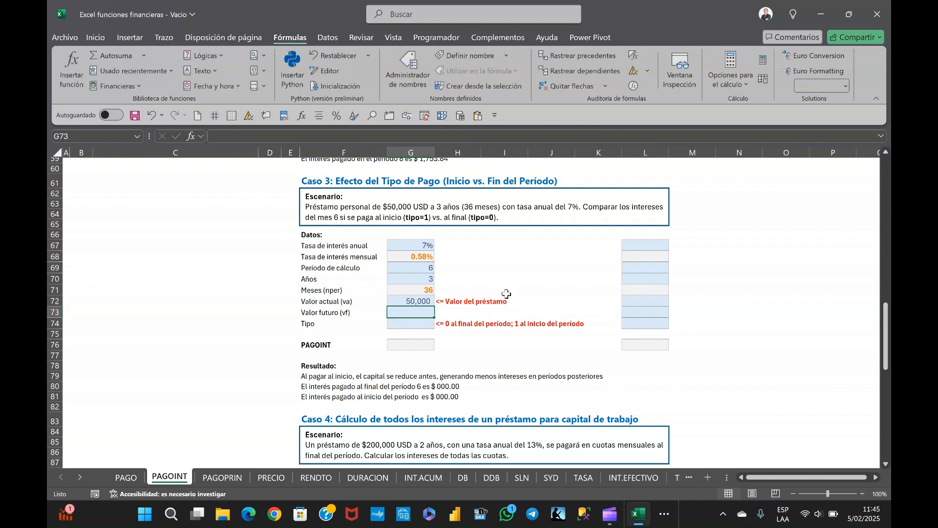
pyautogui.write('0')
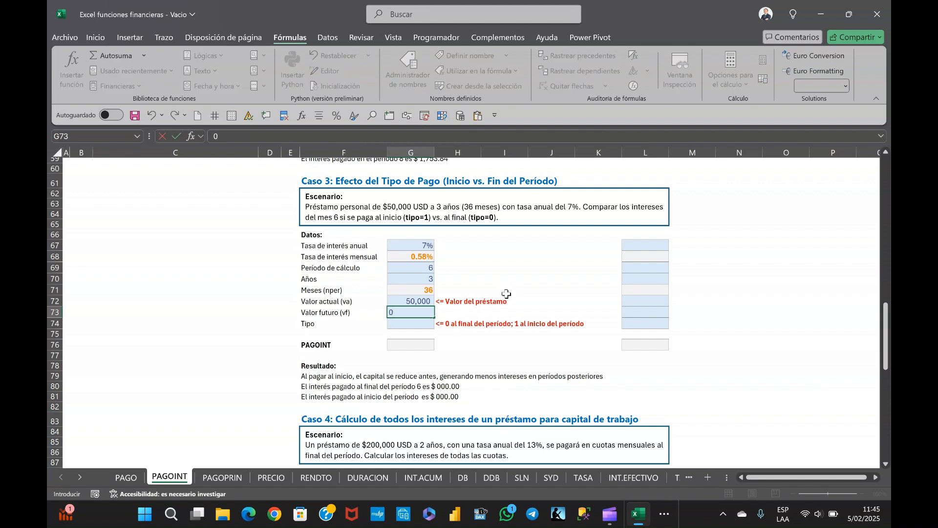
pyautogui.press('Return')
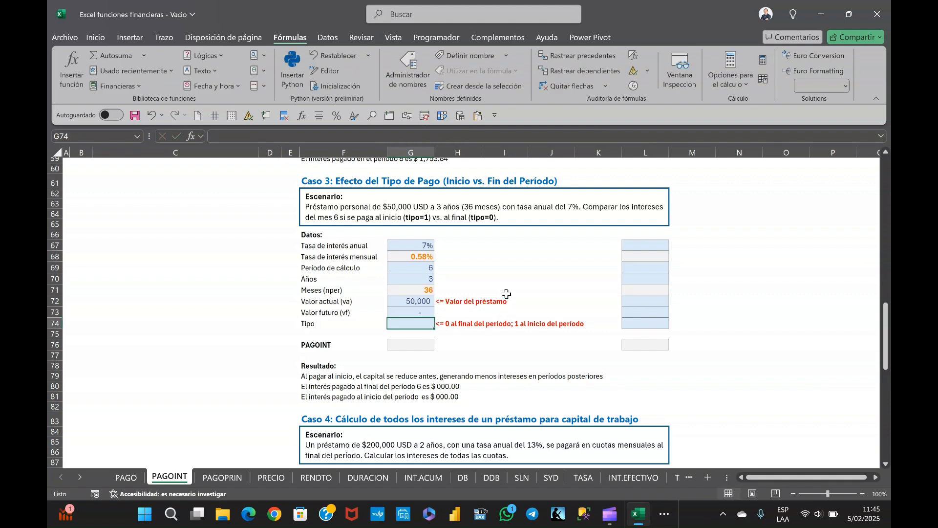
# Step: Enter 0 as the payment type in G74 for the end-of-period scenario of Caso 3
pyautogui.write('0')
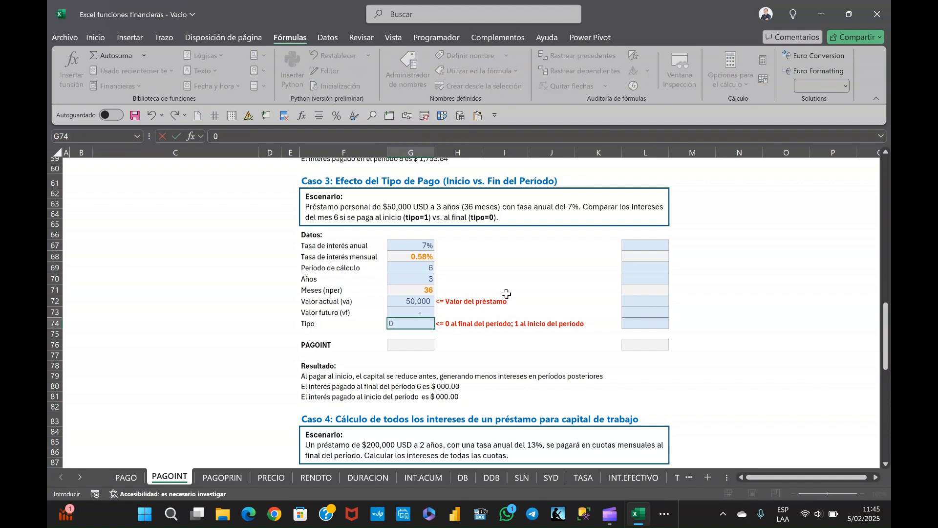
pyautogui.press('Return')
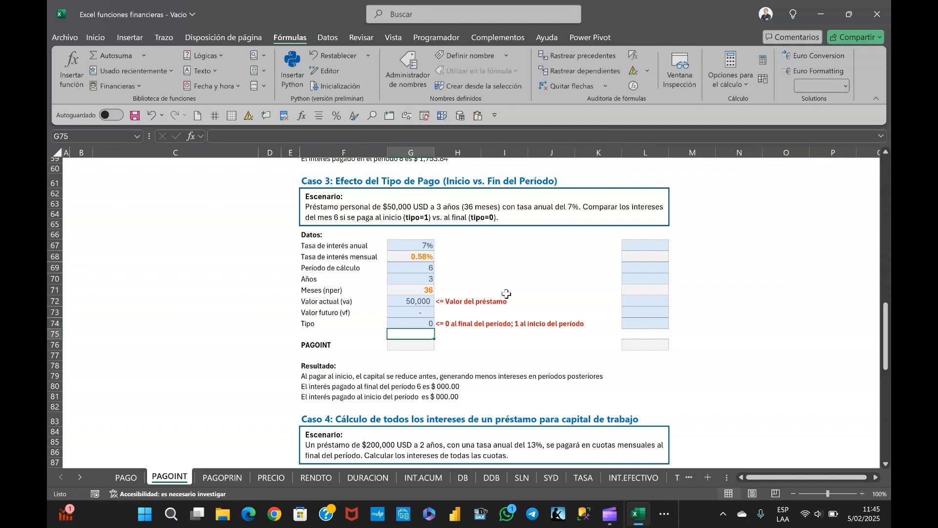
# Step: Copy the Caso 3 data from the annual rate to the future value, G67:G73, into L67:L73
pyautogui.press('Up')
pyautogui.press('Up')
pyautogui.press('Up')
pyautogui.press('Up')
pyautogui.press('Up')
pyautogui.press('Up')
pyautogui.press('Up')
pyautogui.press('Up')
pyautogui.hotkey('shift', 'Down')
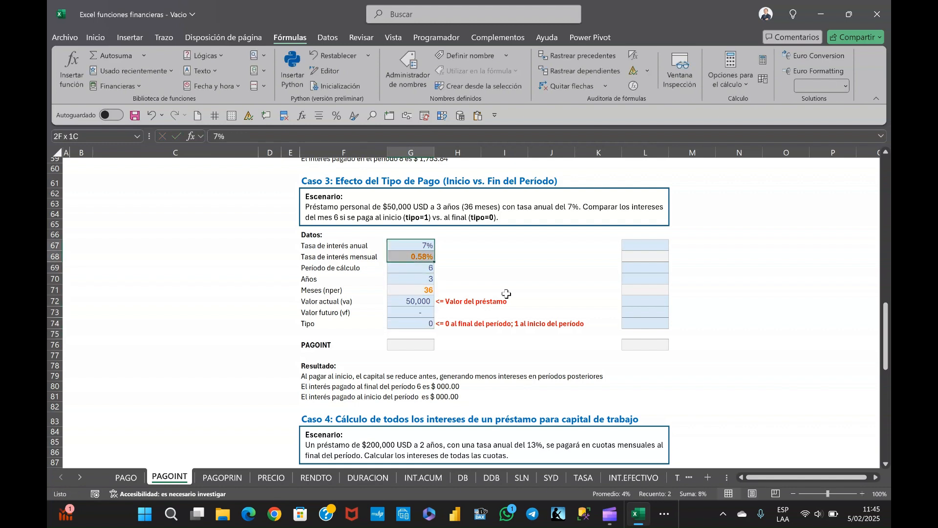
pyautogui.hotkey('shift', 'Down')
pyautogui.hotkey('shift', 'Down')
pyautogui.hotkey('shift', 'Down')
pyautogui.hotkey('shift', 'Down')
pyautogui.hotkey('shift', 'Down')
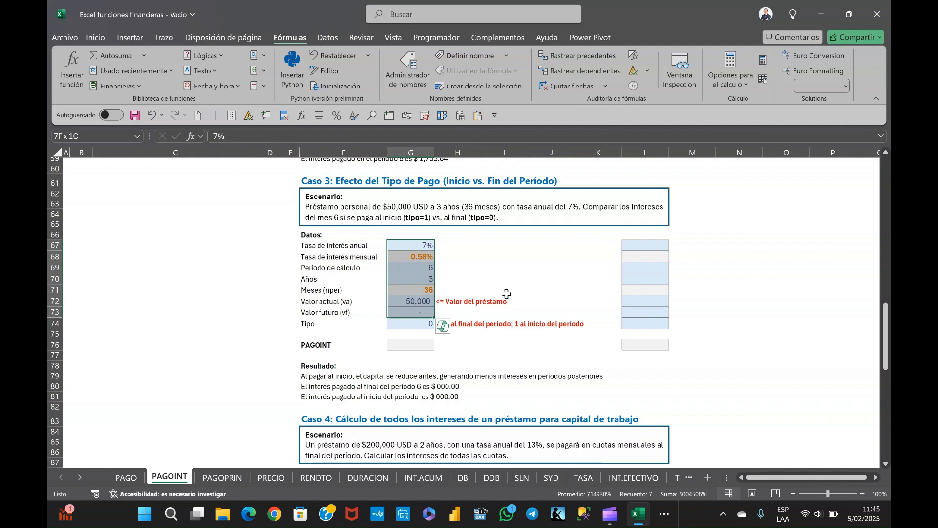
pyautogui.hotkey('ctrl', 'c')
pyautogui.press('Right')
pyautogui.press('Right')
pyautogui.press('Right')
pyautogui.press('Right')
pyautogui.press('Right')
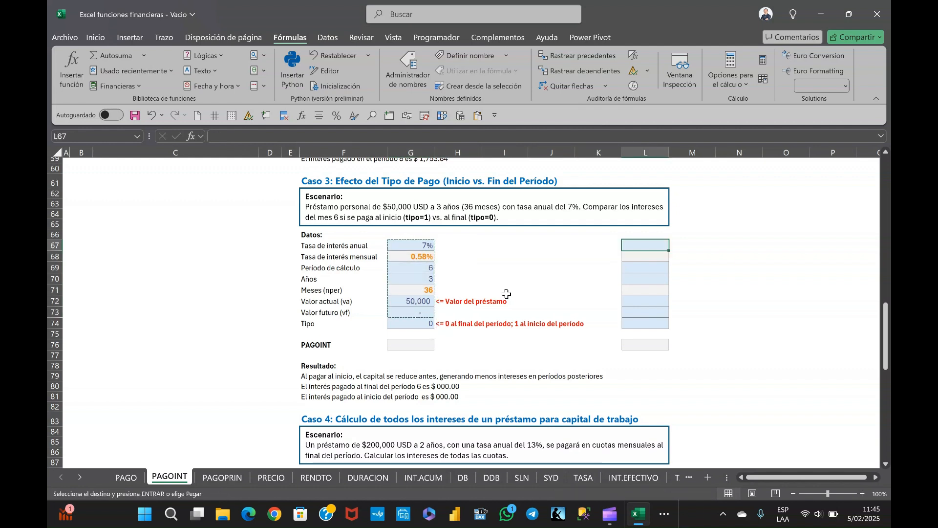
pyautogui.press('Return')
# Step: Enter 1 as the payment type in L74 for the start-of-period scenario of Caso 3
pyautogui.hotkey('ctrl', 'Down')
pyautogui.press('Down')
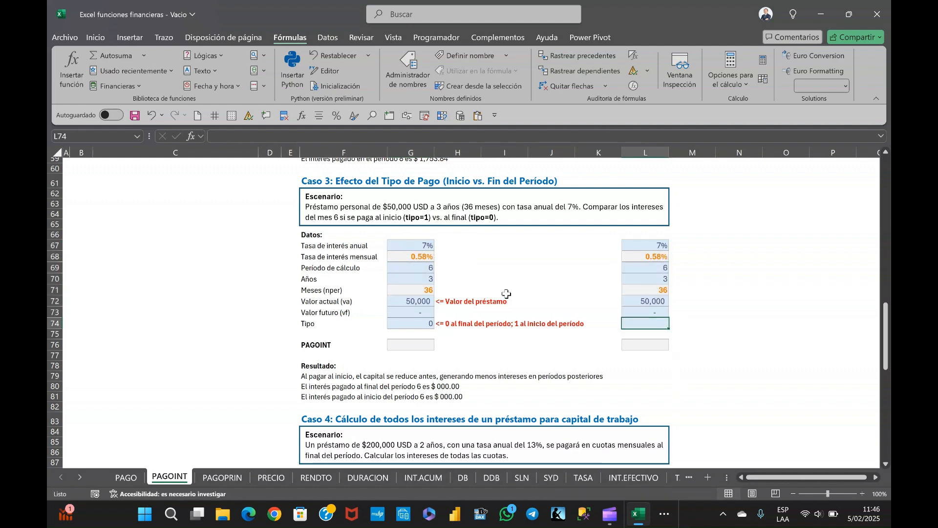
pyautogui.write('1')
pyautogui.press('Left')
# Step: Review the end-of-period data in G67:G74 against the start-of-period data in column L
pyautogui.press('Left')
pyautogui.press('Left')
pyautogui.press('Left')
pyautogui.press('Left')
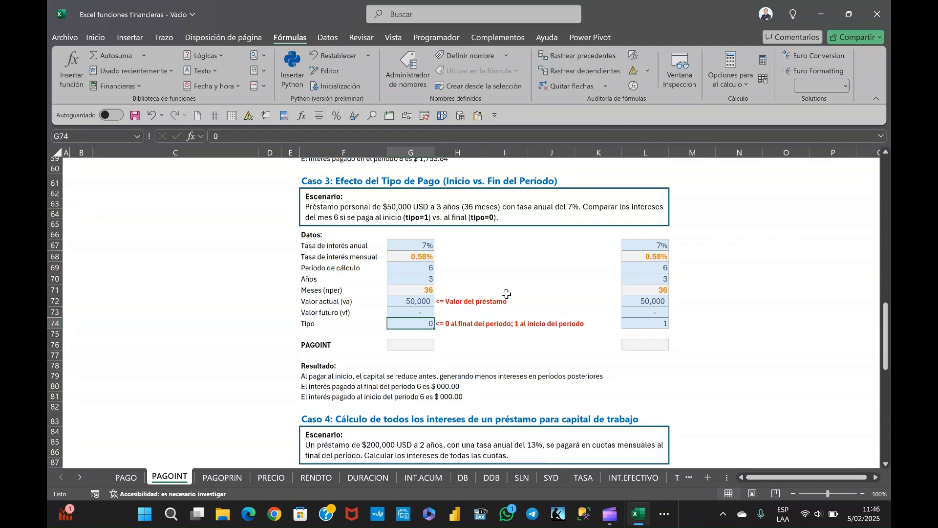
pyautogui.hotkey('ctrl', 'Up')
pyautogui.hotkey('ctrl', 'shift', 'Down')
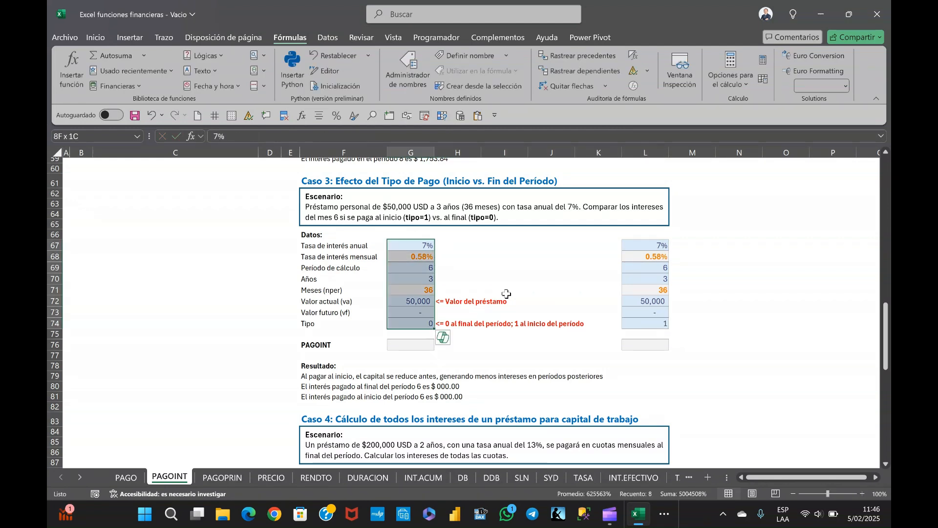
pyautogui.press('Right')
pyautogui.press('Right')
pyautogui.press('Right')
pyautogui.press('Right')
pyautogui.press('Right')
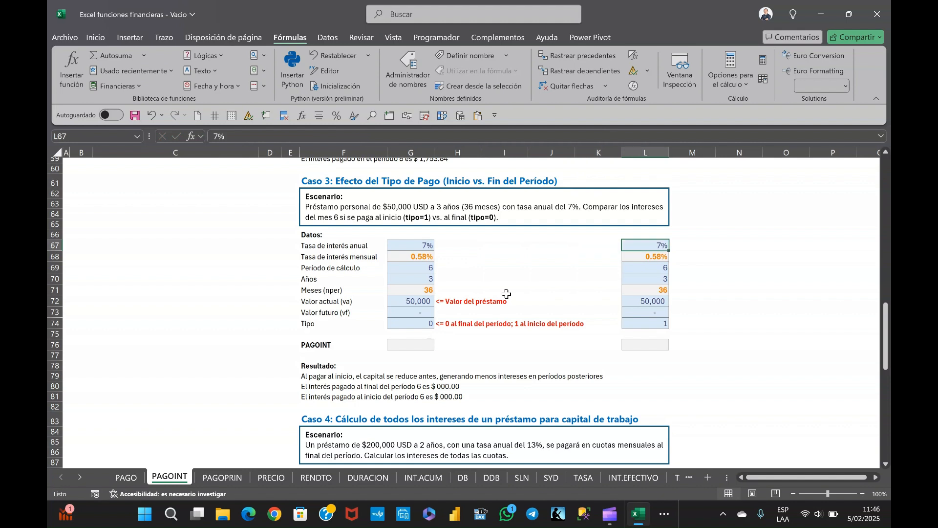
pyautogui.press('Down')
pyautogui.press('Down')
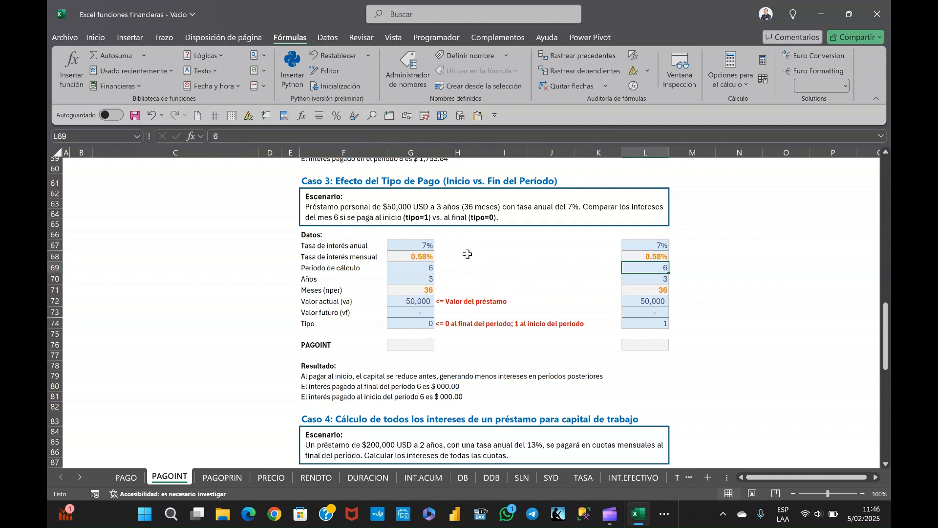
# Step: Calculate the end-of-period interest of Caso 3 in G76 with the formula =PAGOINT(G68;G69;G71;G72;G73;G74)
pyautogui.click(409, 345)
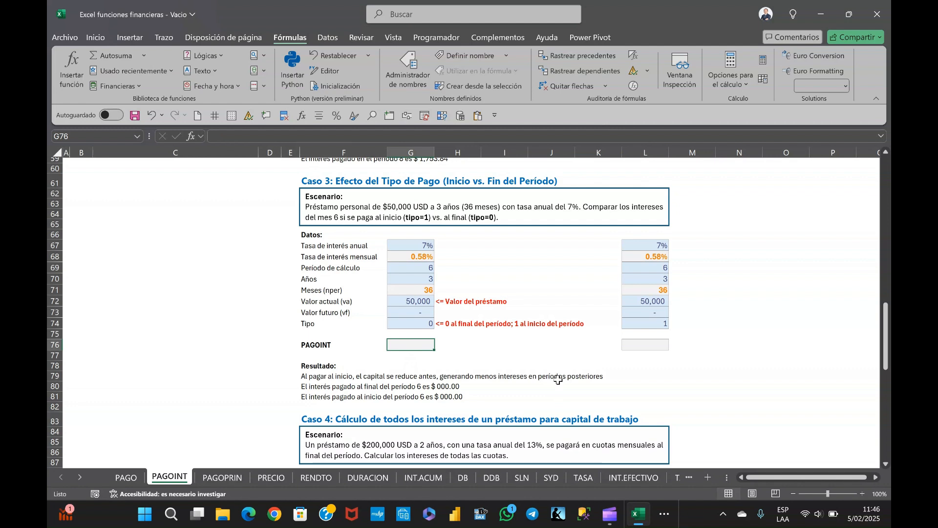
pyautogui.write('=pago')
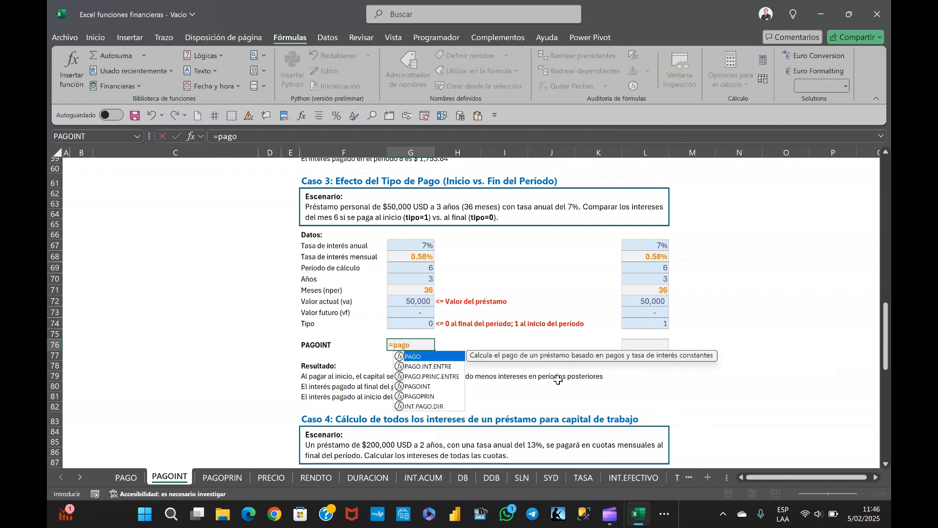
pyautogui.write('int')
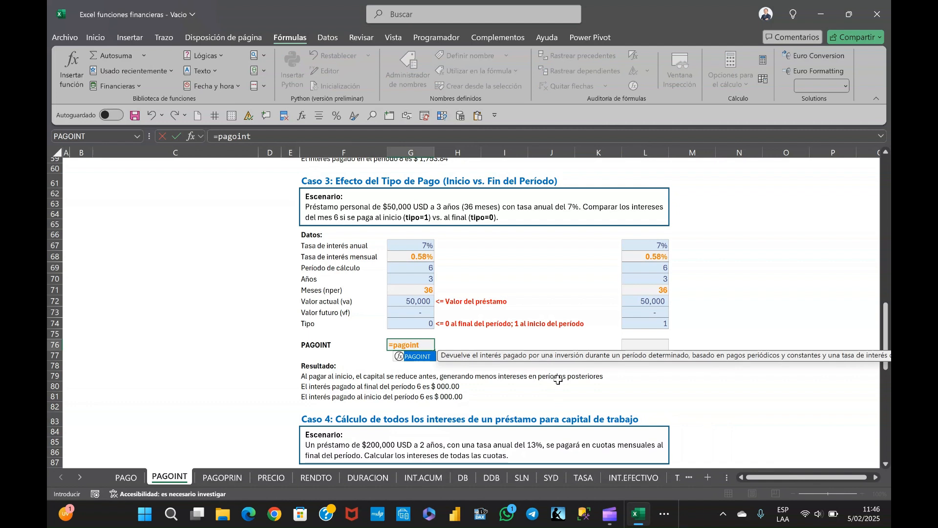
pyautogui.write('(')
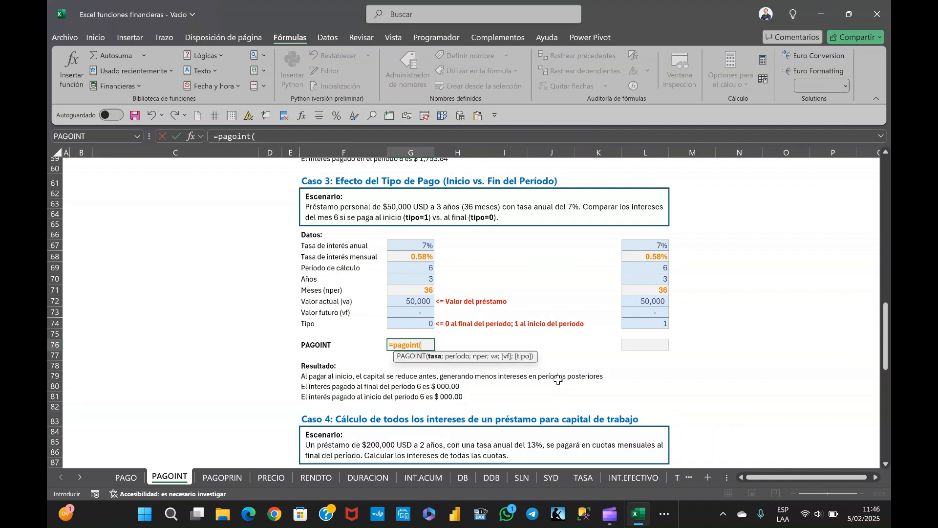
pyautogui.click(398, 258)
pyautogui.write(';')
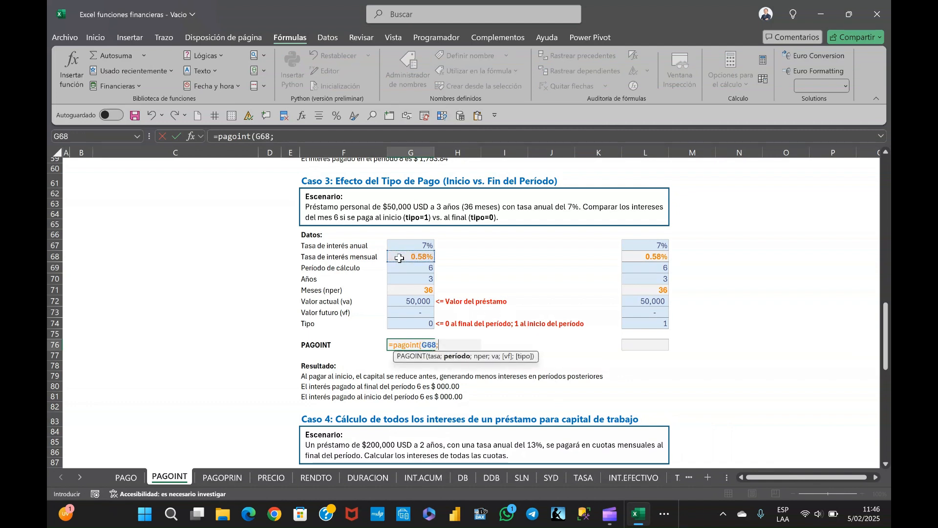
pyautogui.click(405, 270)
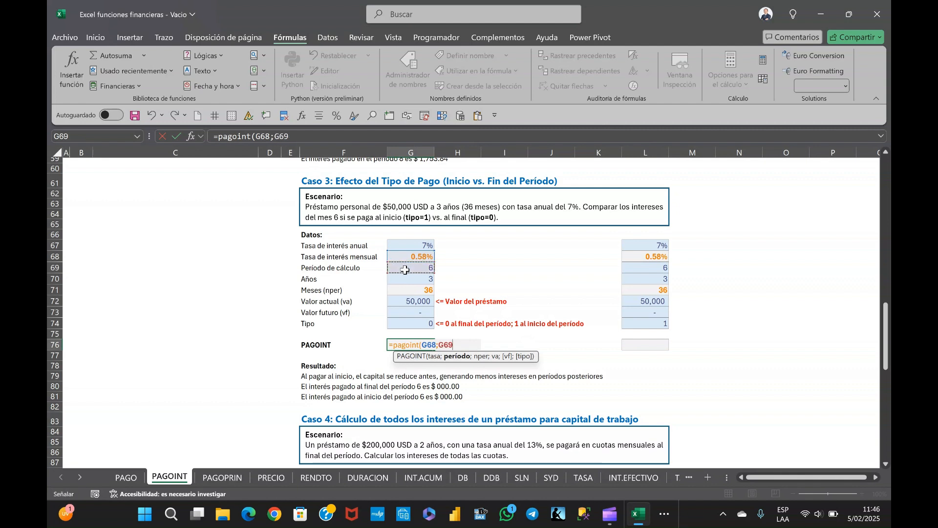
pyautogui.write(';')
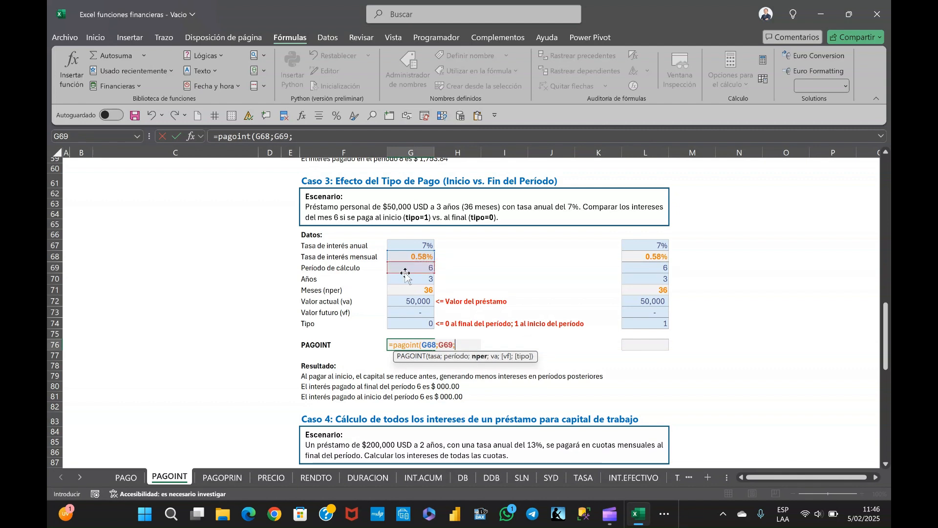
pyautogui.click(399, 290)
pyautogui.write(';')
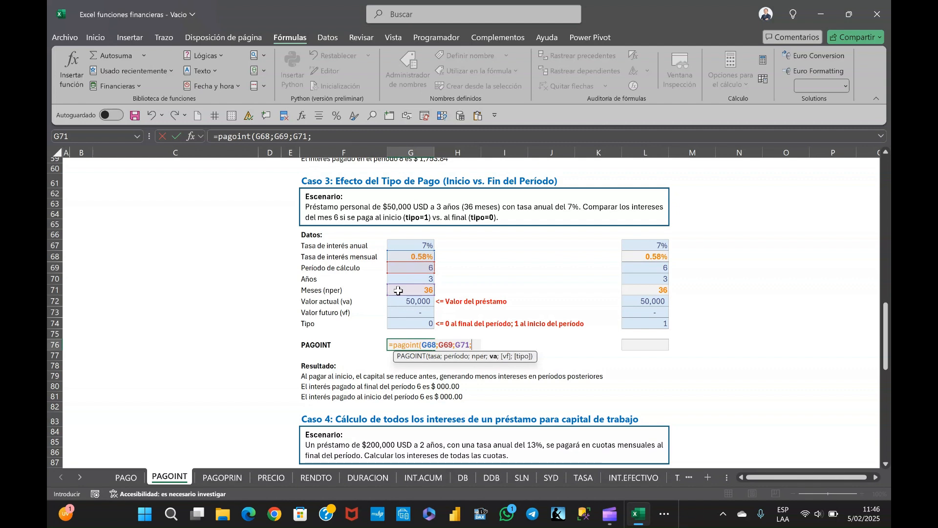
pyautogui.click(394, 301)
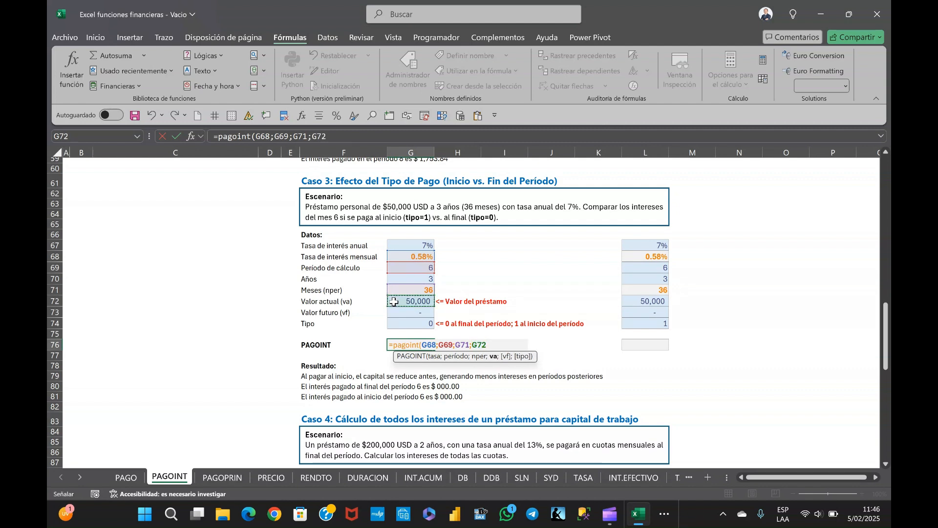
pyautogui.write(';')
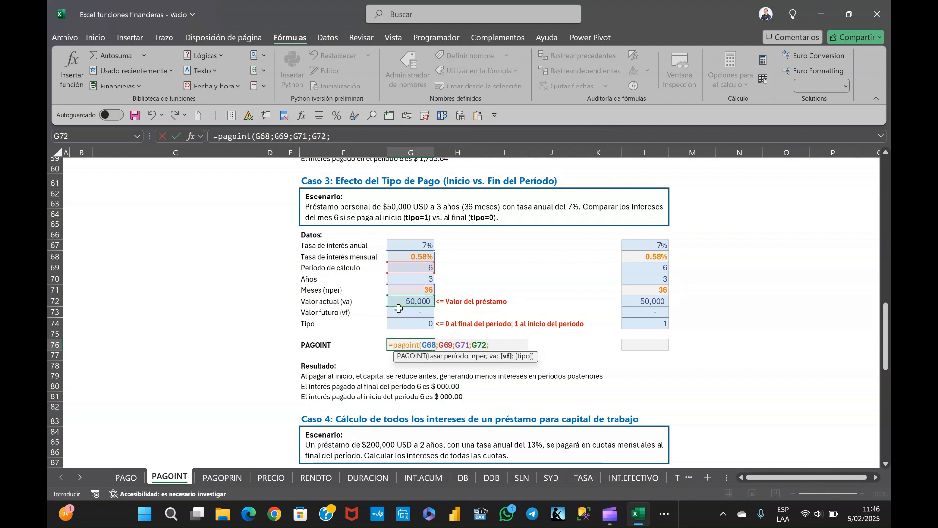
pyautogui.click(397, 315)
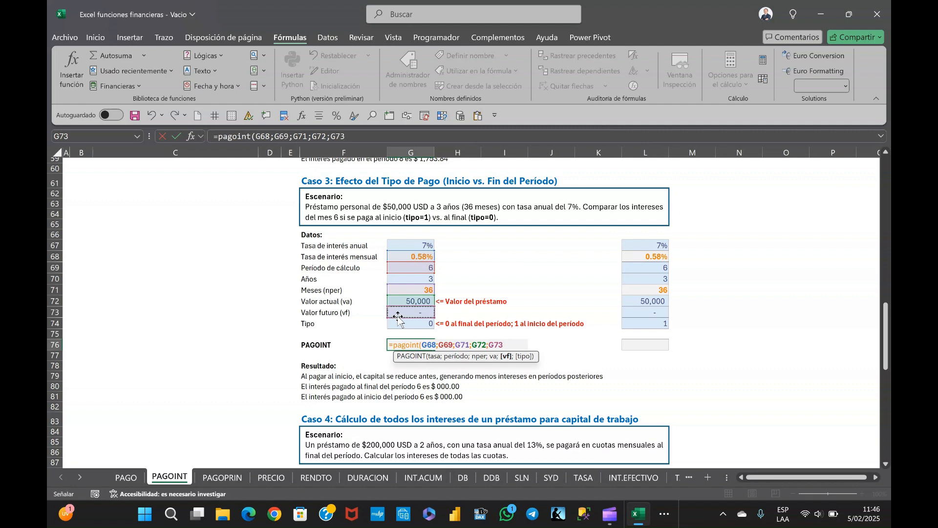
pyautogui.write(';')
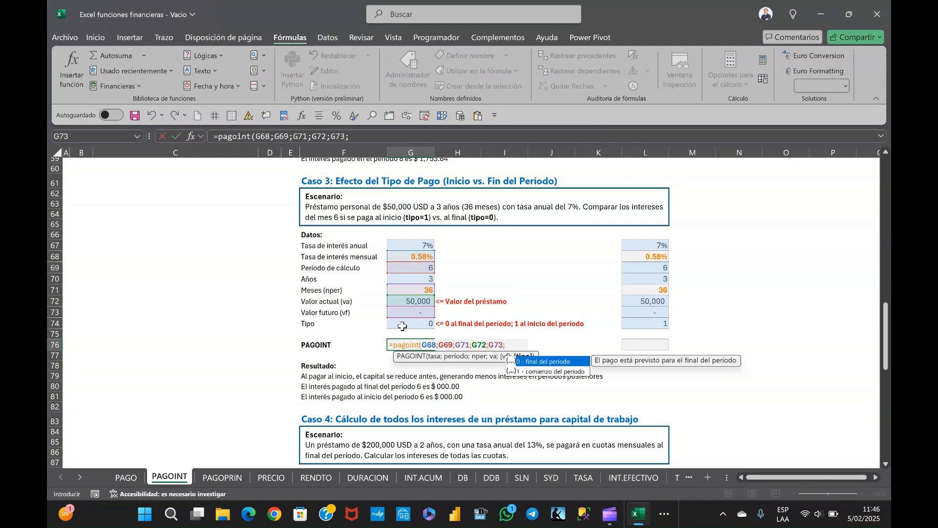
pyautogui.click(404, 324)
pyautogui.write(')')
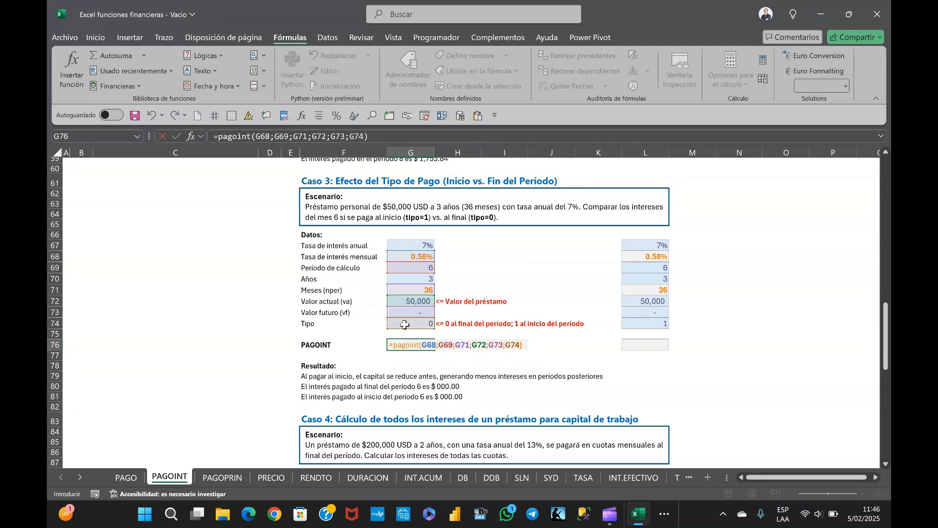
pyautogui.press('Return')
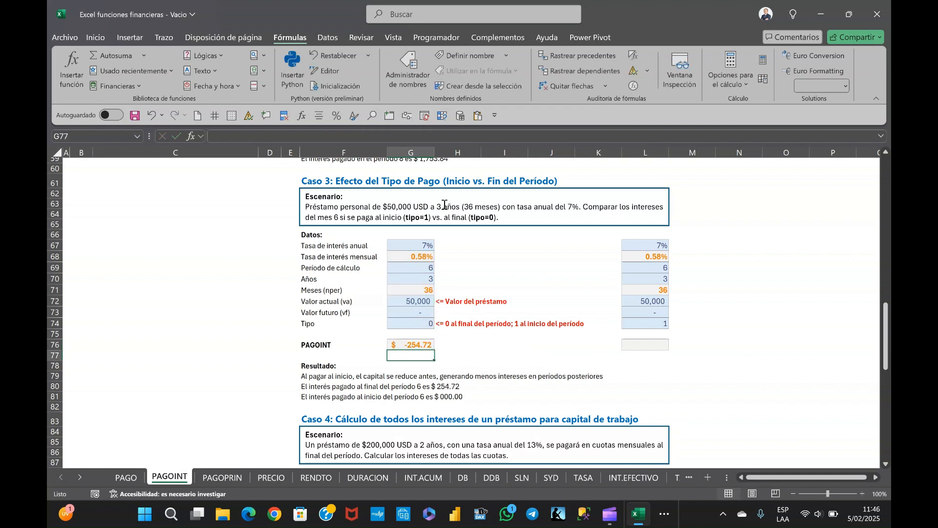
# Step: Calculate the start-of-period interest of Caso 3 in L76 with the formula =PAGOINT(L68;L69;L71;L72;L73;L74)
pyautogui.click(418, 344)
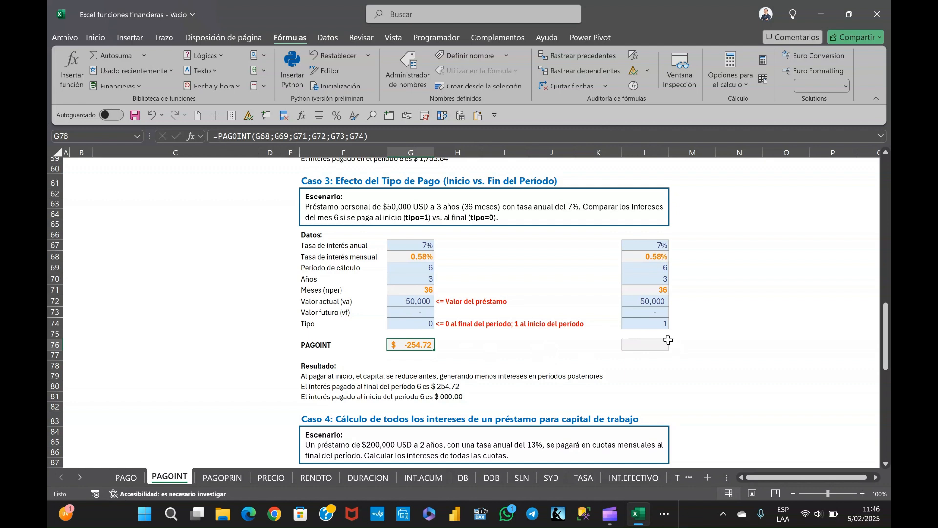
pyautogui.click(639, 345)
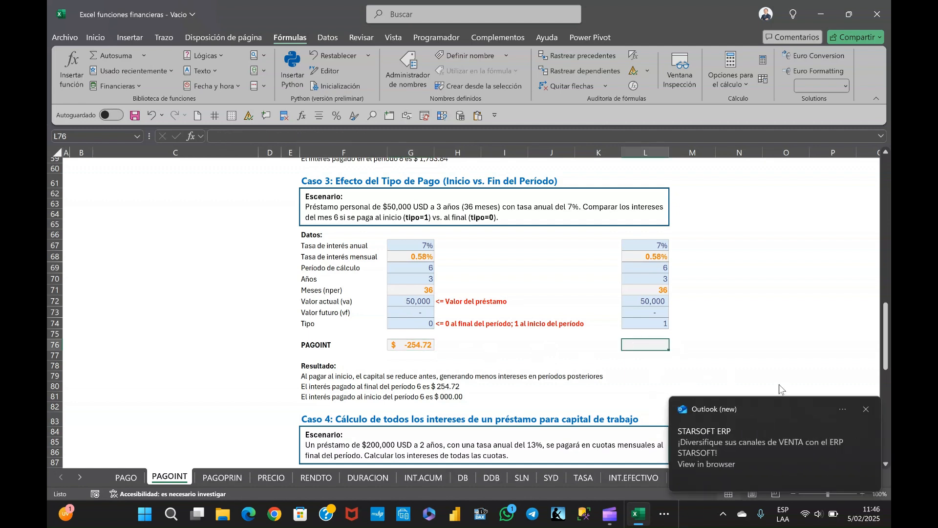
pyautogui.click(867, 409)
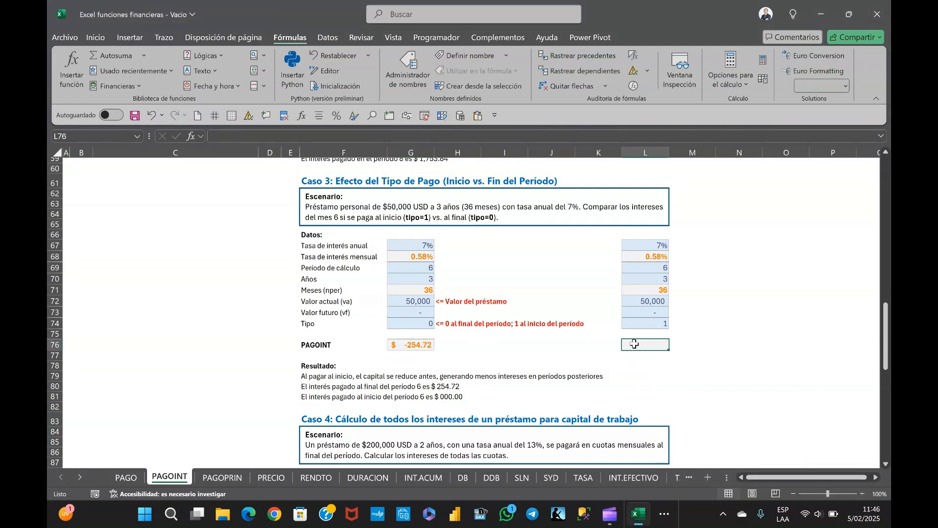
pyautogui.write('=pagon')
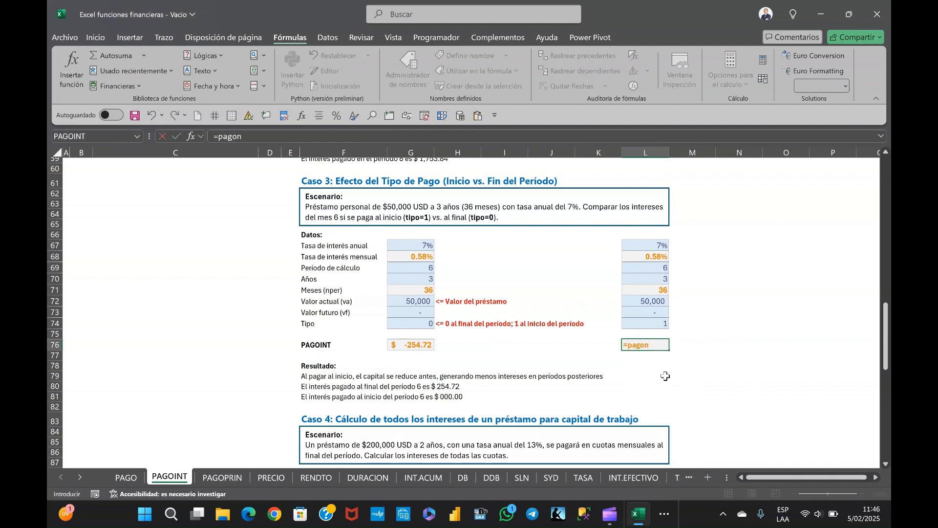
pyautogui.press('BackSpace')
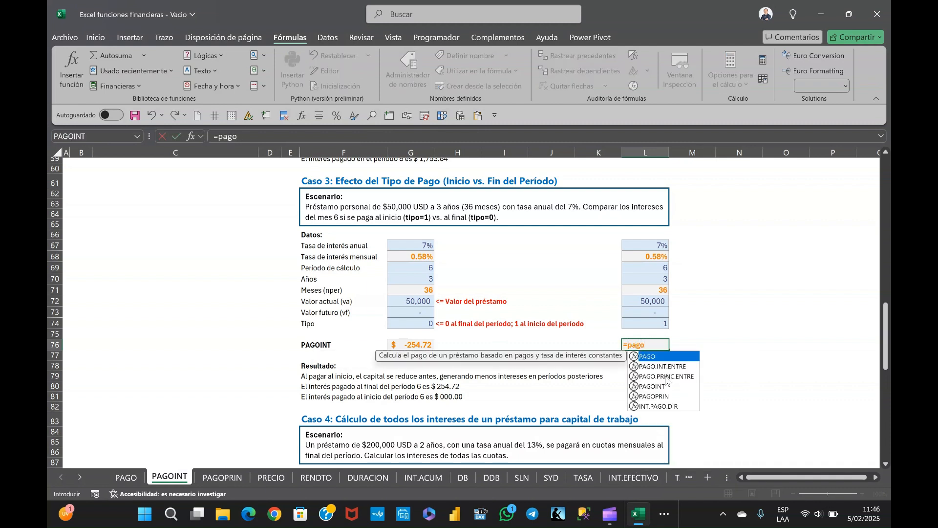
pyautogui.write('int(')
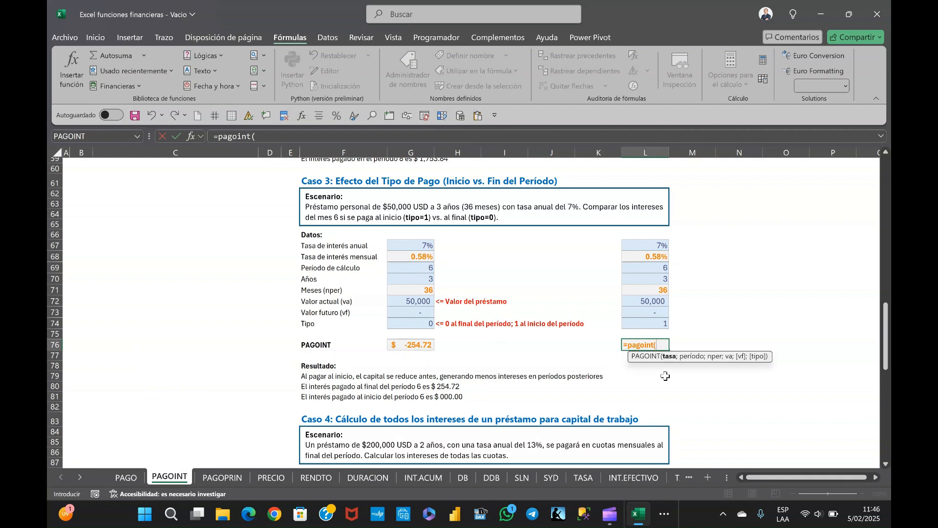
pyautogui.click(644, 255)
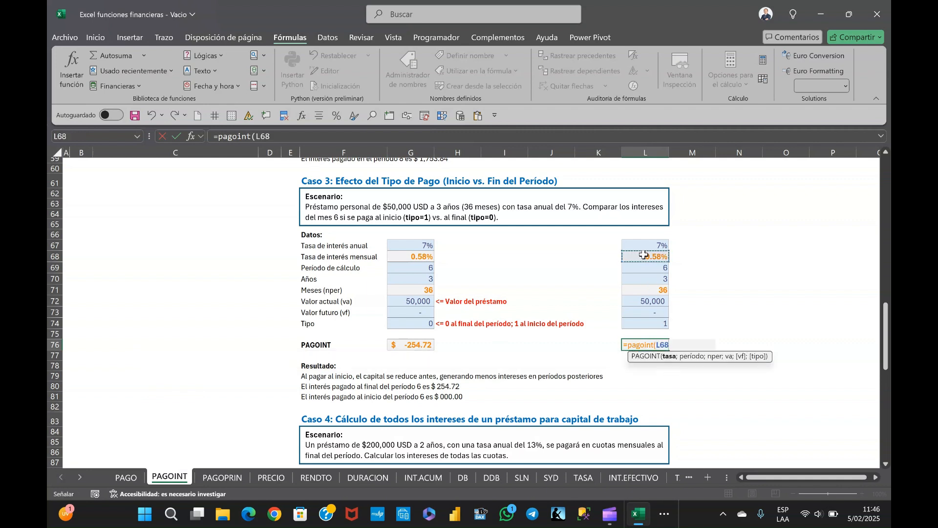
pyautogui.write(';')
pyautogui.click(642, 266)
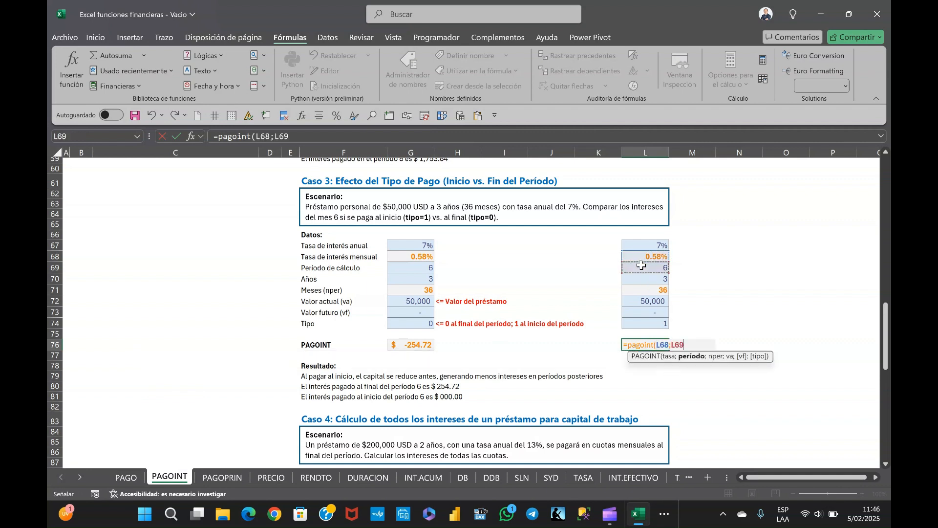
pyautogui.write(';')
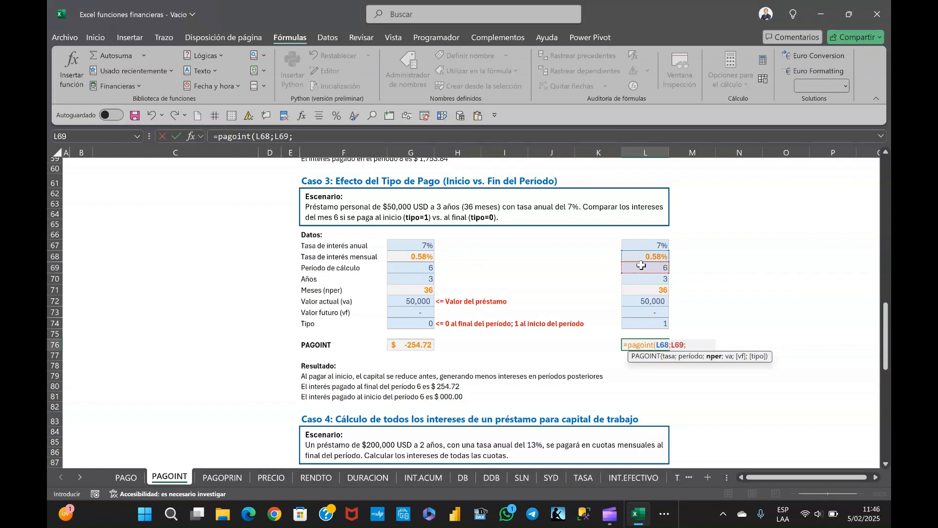
pyautogui.click(633, 292)
pyautogui.write(';')
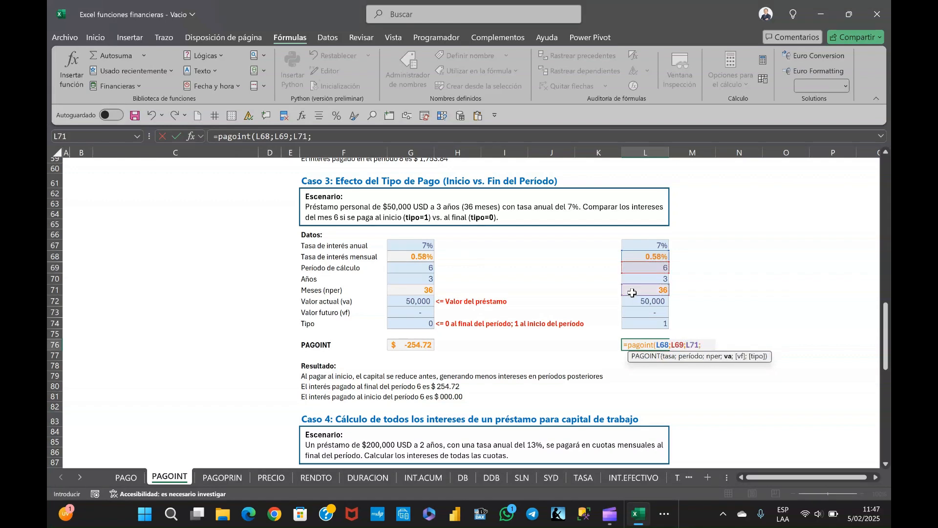
pyautogui.click(630, 302)
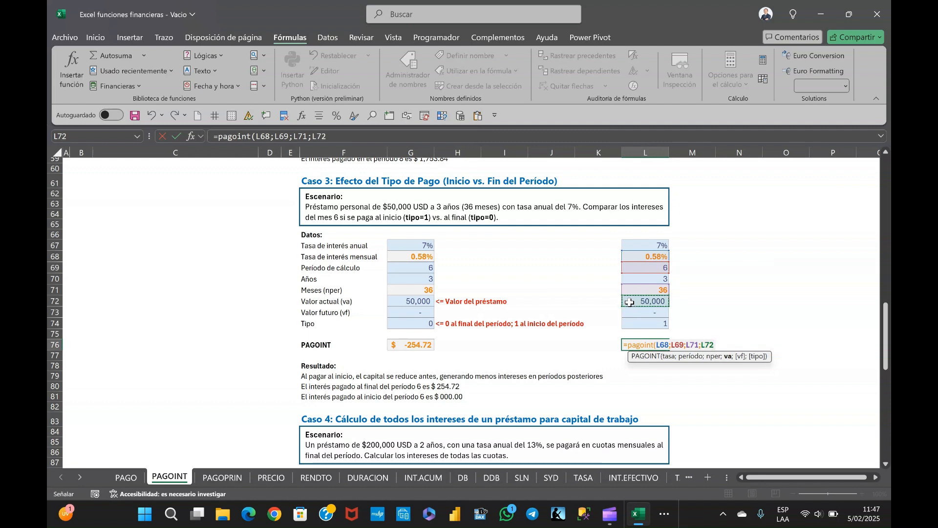
pyautogui.write(';')
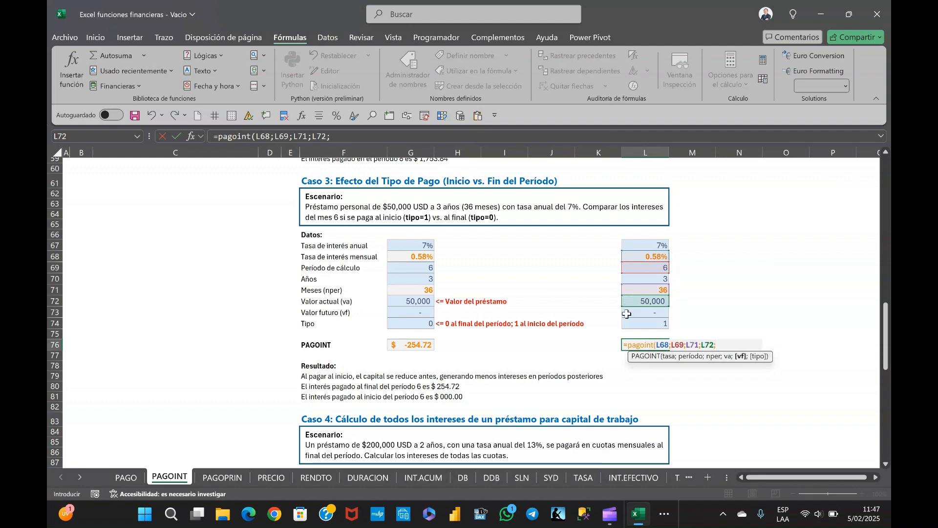
pyautogui.click(627, 314)
pyautogui.write(';')
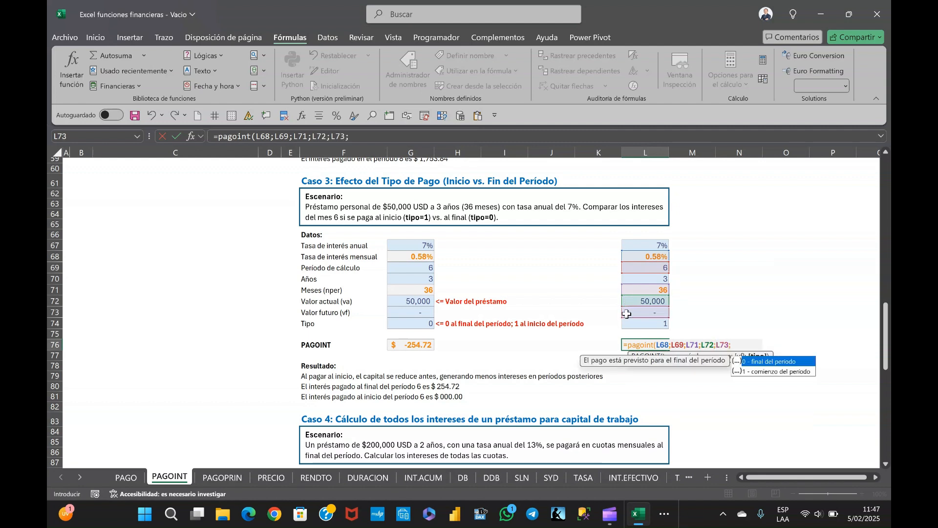
pyautogui.click(627, 323)
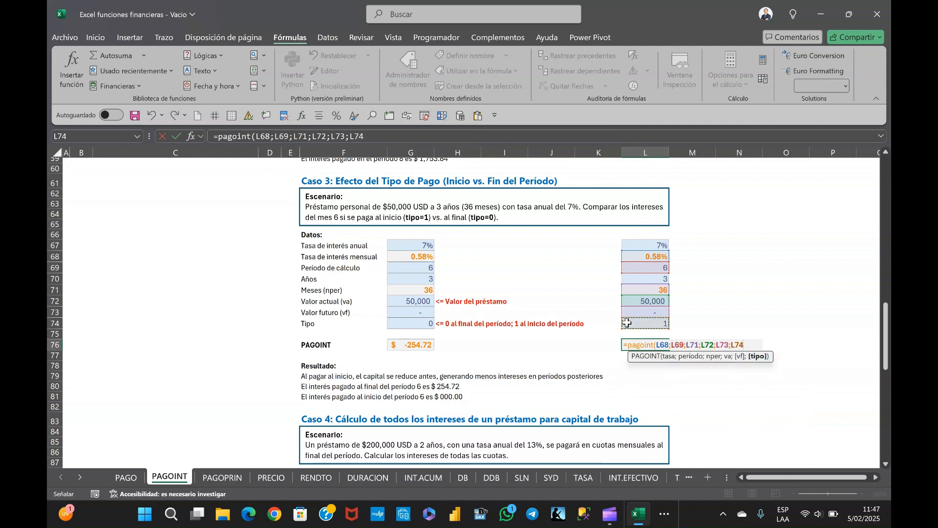
pyautogui.write(')')
pyautogui.press('Return')
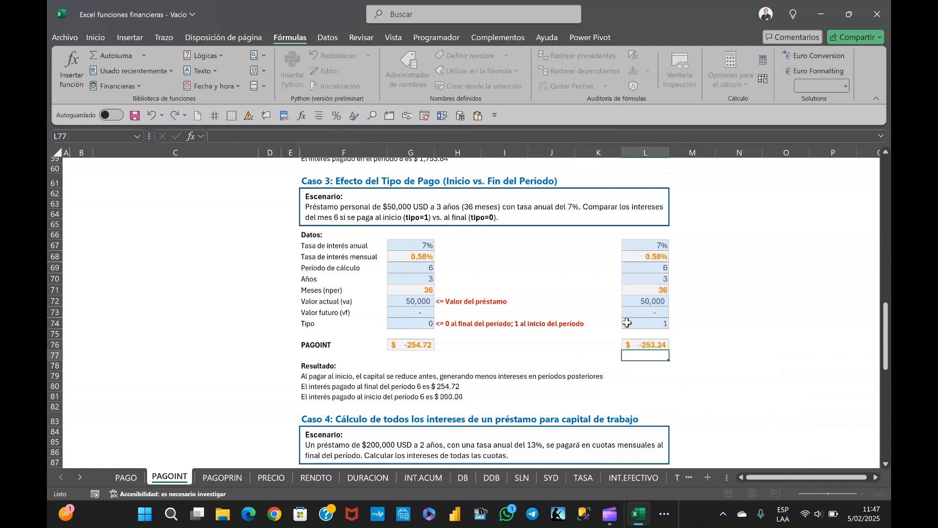
# Step: Compare the start-of-period interest in L76 with the end-of-period interest in G76, and check the loan amount in G72
pyautogui.click(654, 346)
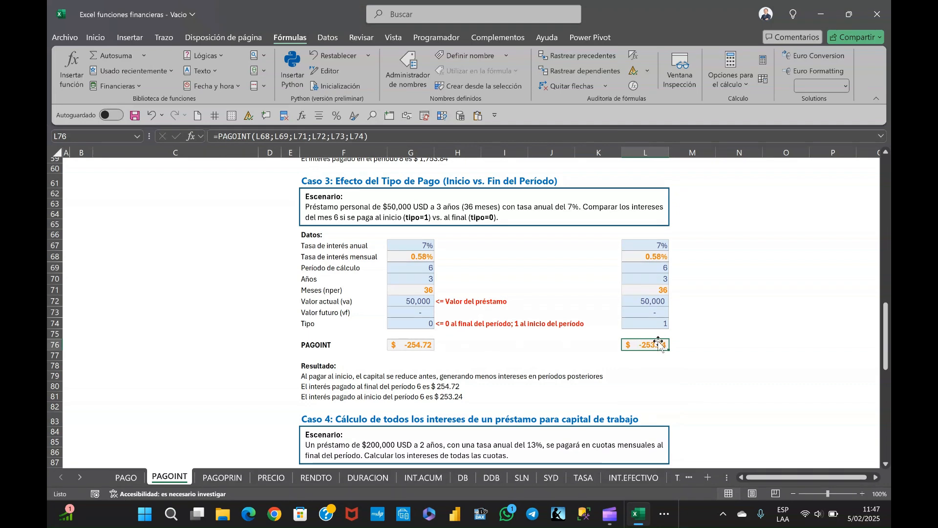
pyautogui.click(417, 346)
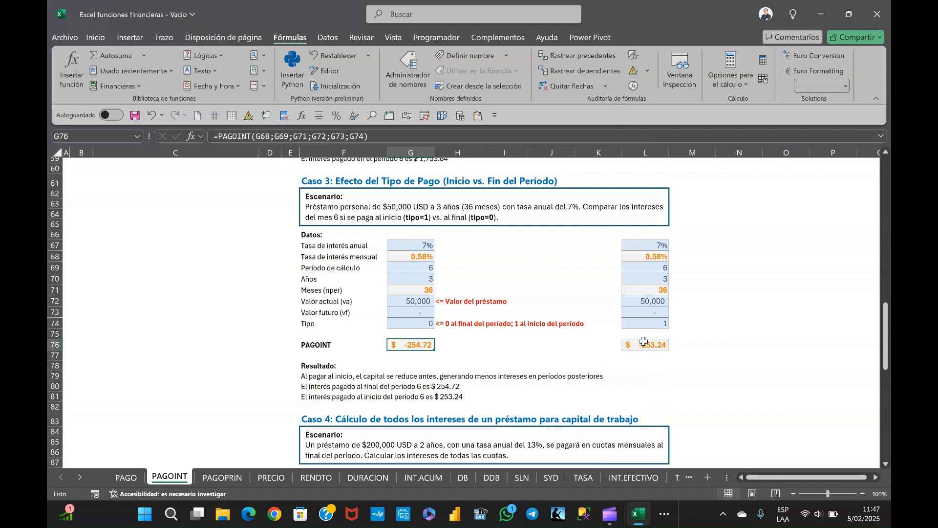
pyautogui.click(629, 345)
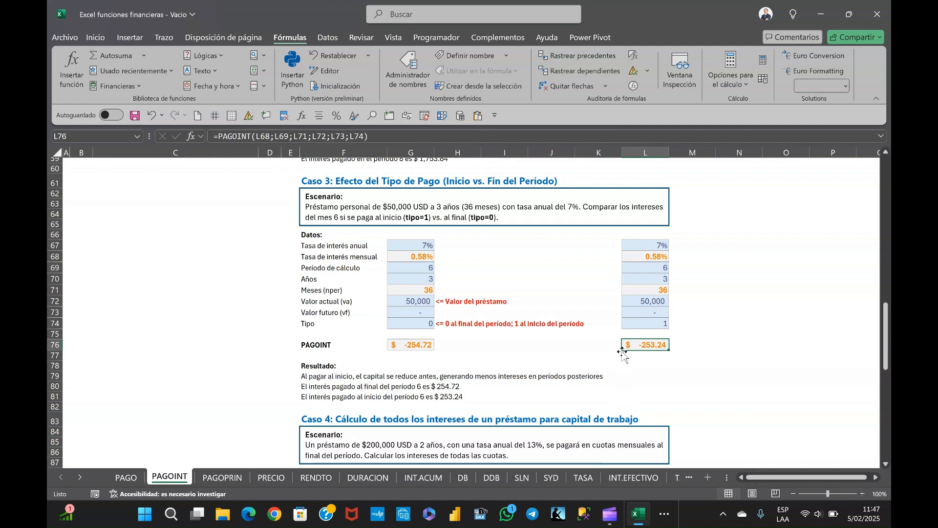
pyautogui.click(399, 303)
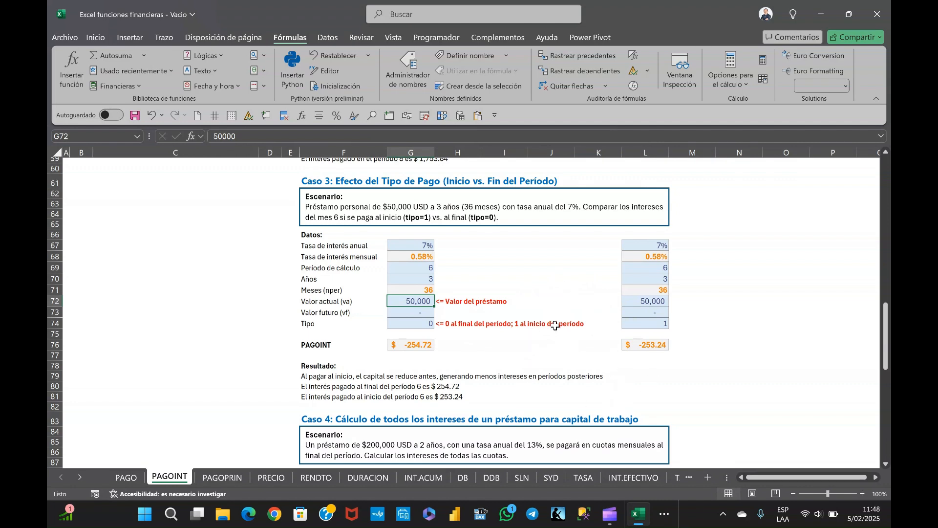
# Step: Enter the Caso 4 loan data: present value 200000 in G89 and 2 years in G90
pyautogui.scroll(-7, 557, 326)
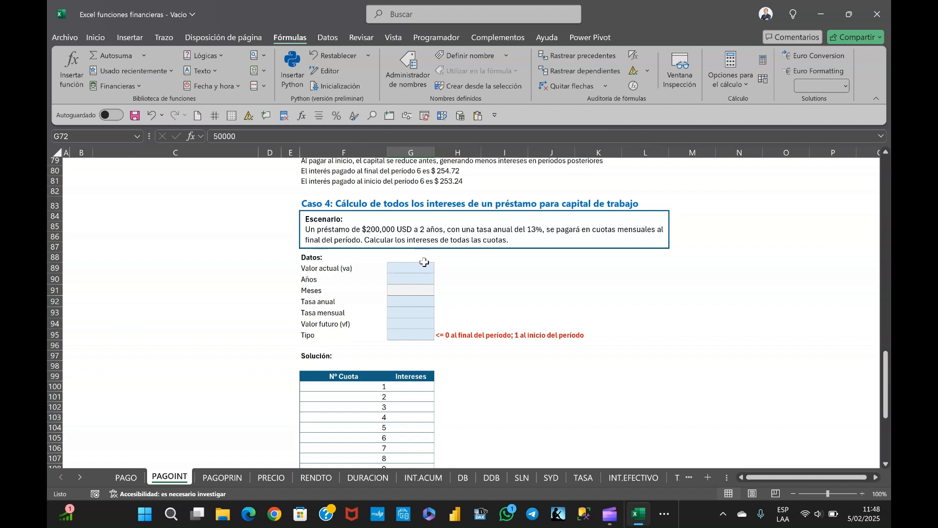
pyautogui.scroll(-1, 425, 262)
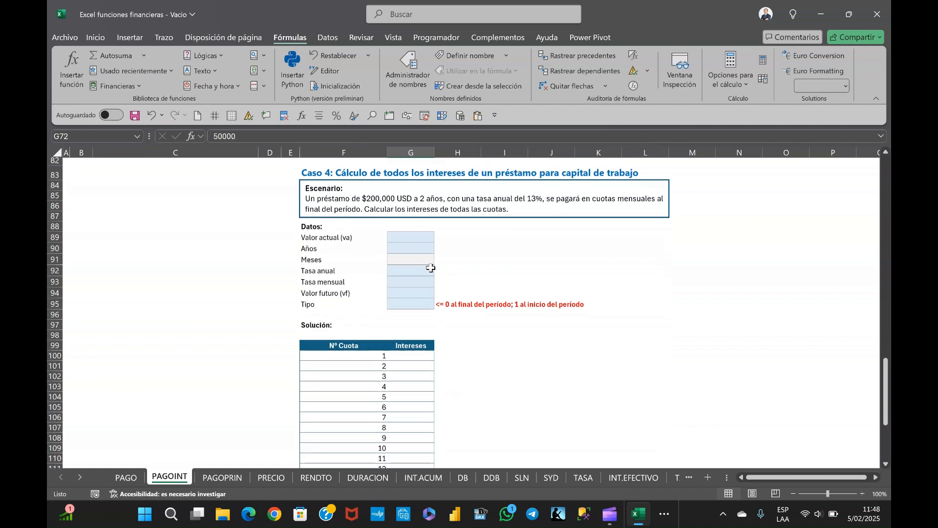
pyautogui.click(409, 236)
pyautogui.press('Delete')
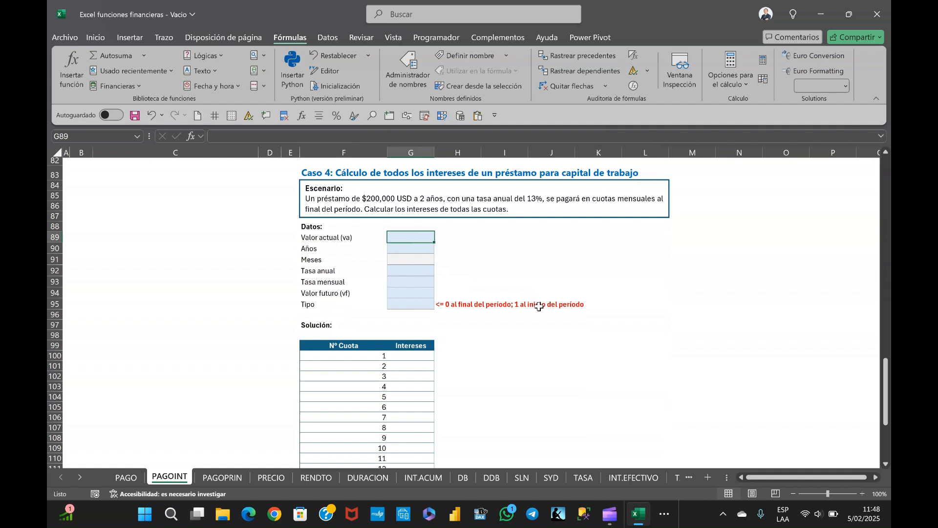
pyautogui.write('200,')
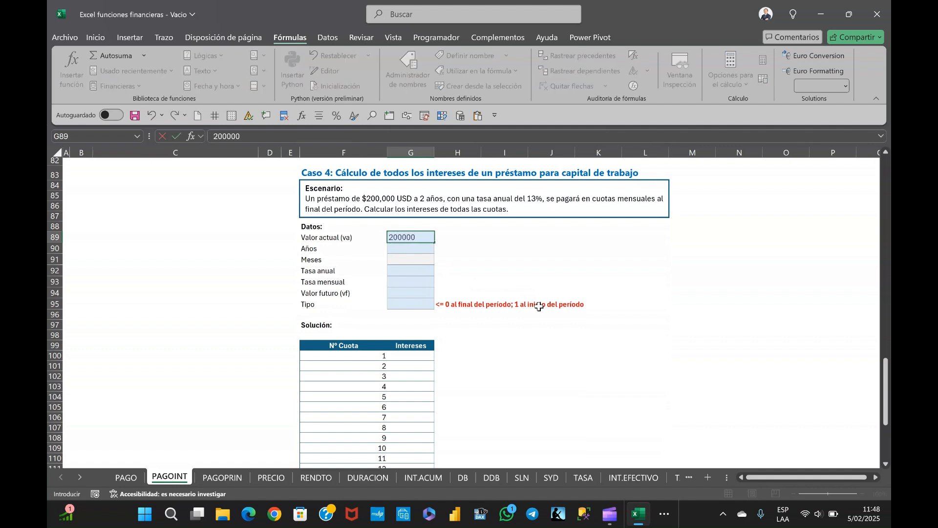
pyautogui.write('000')
pyautogui.press('Return')
pyautogui.write('2')
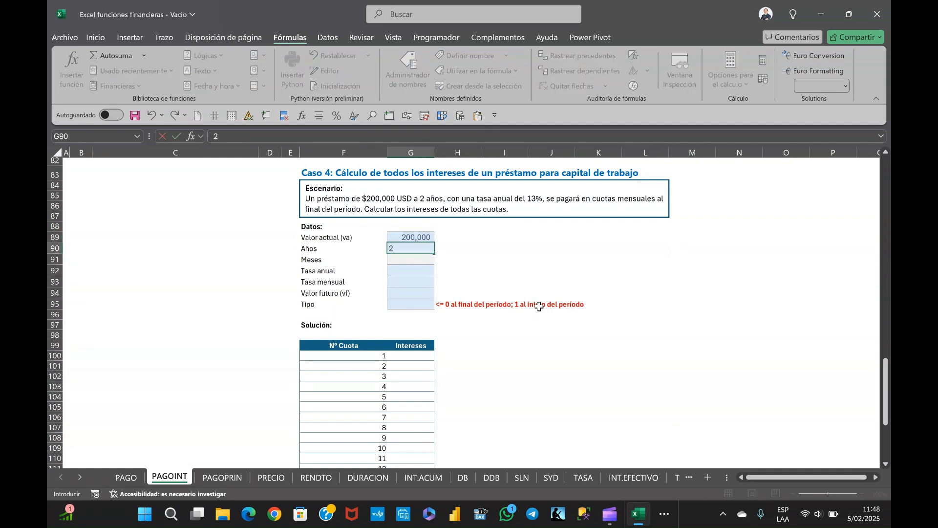
pyautogui.press('Return')
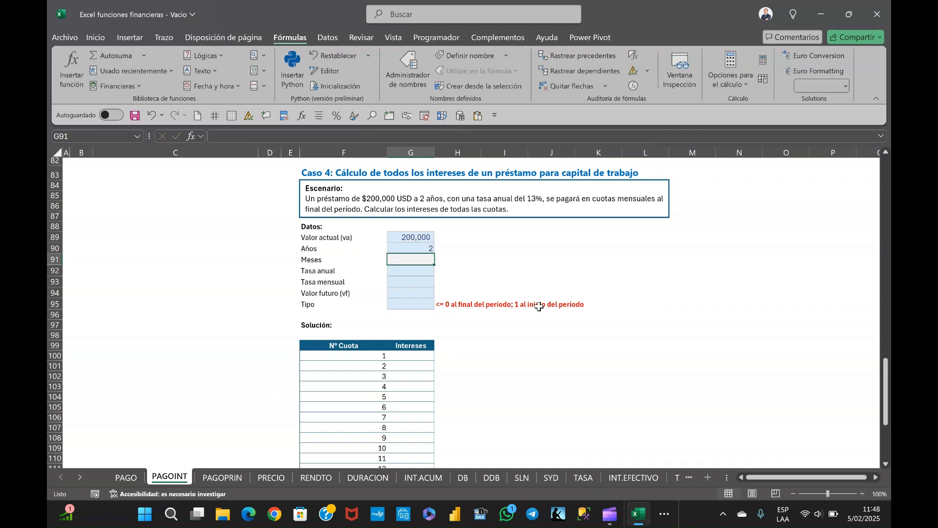
# Step: Calculate the number of months of Caso 4 in G91 with the formula =G90*12
pyautogui.write('=')
pyautogui.press('Up')
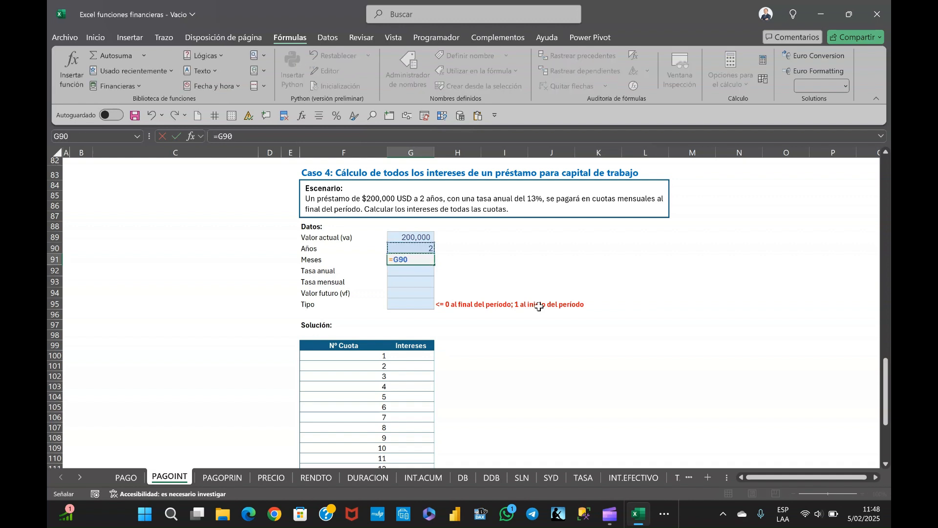
pyautogui.write('*12')
pyautogui.press('Return')
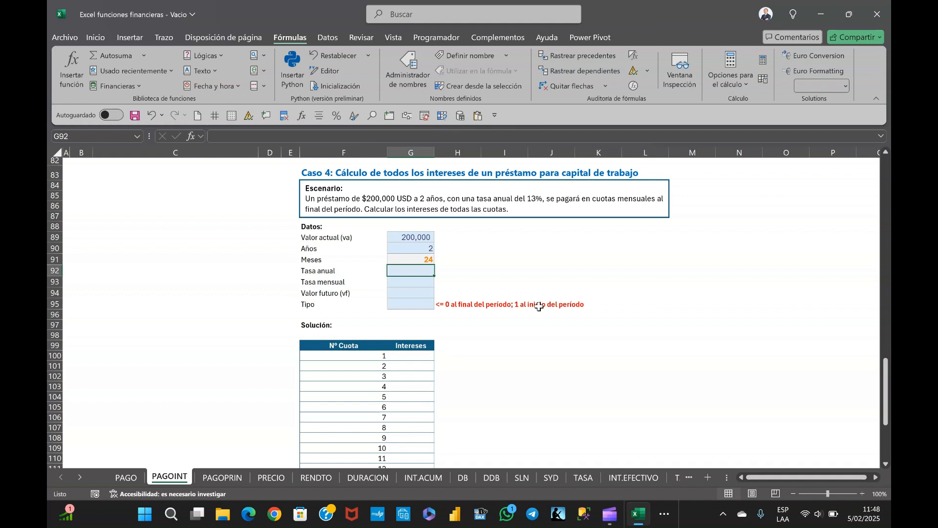
# Step: Enter the 13% annual rate of Caso 4 in G92 and derive the monthly rate in G93 with =G92/12
pyautogui.write('13%')
pyautogui.press('Return')
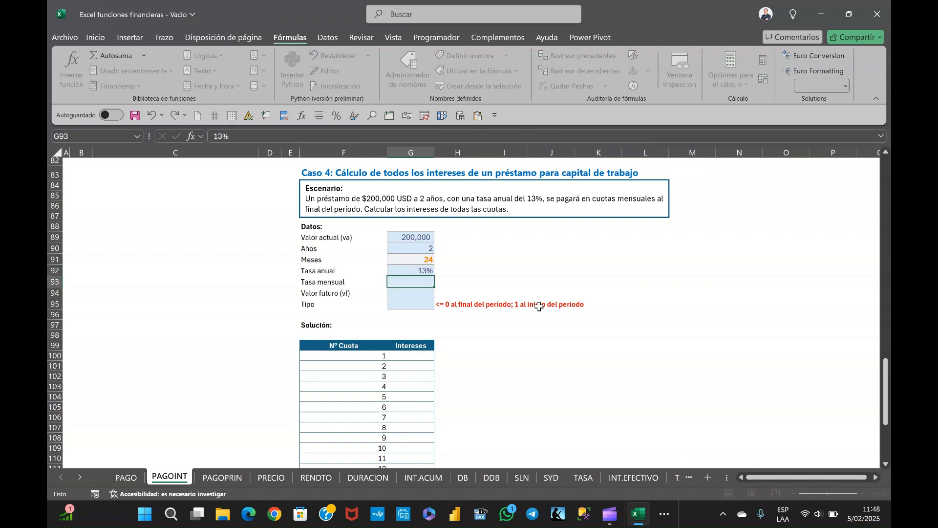
pyautogui.write('=')
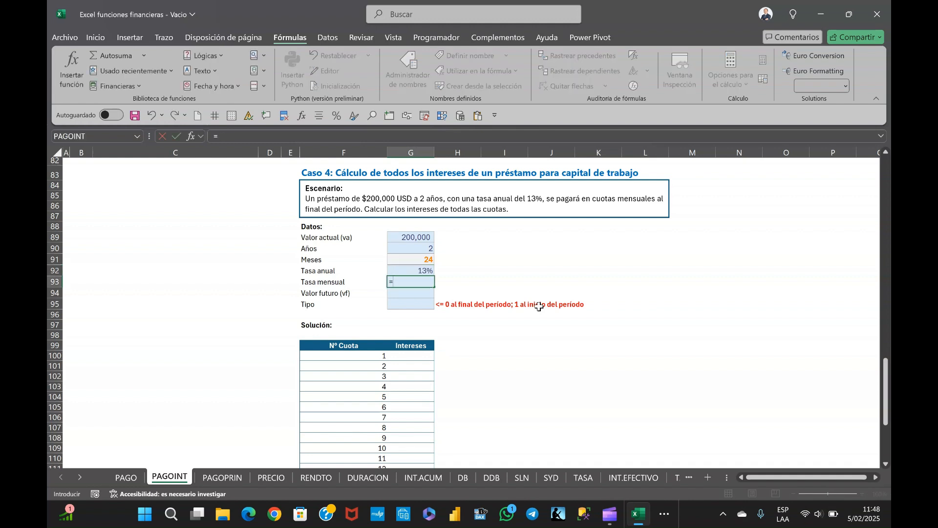
pyautogui.press('Up')
pyautogui.write('/12')
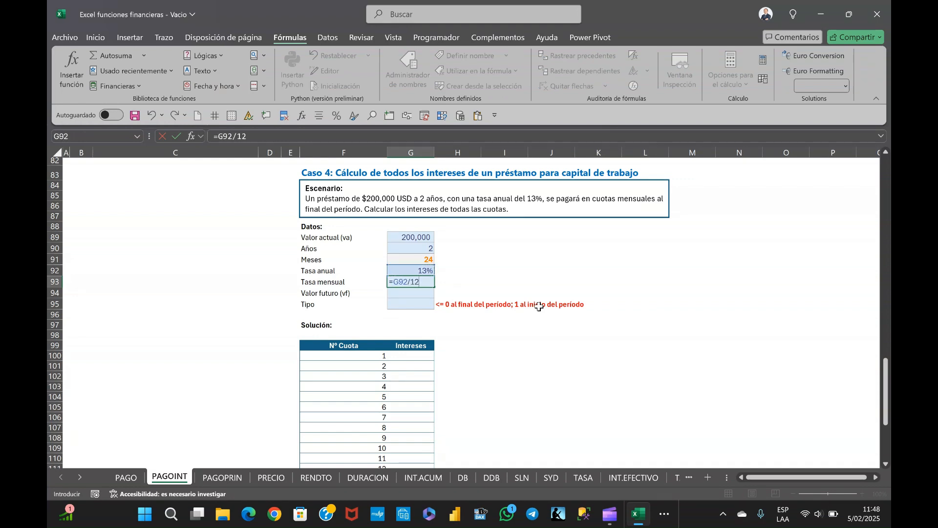
pyautogui.press('Return')
# Step: Apply the Cálculo cell style to the monthly rate of Caso 4 in G93
pyautogui.press('Up')
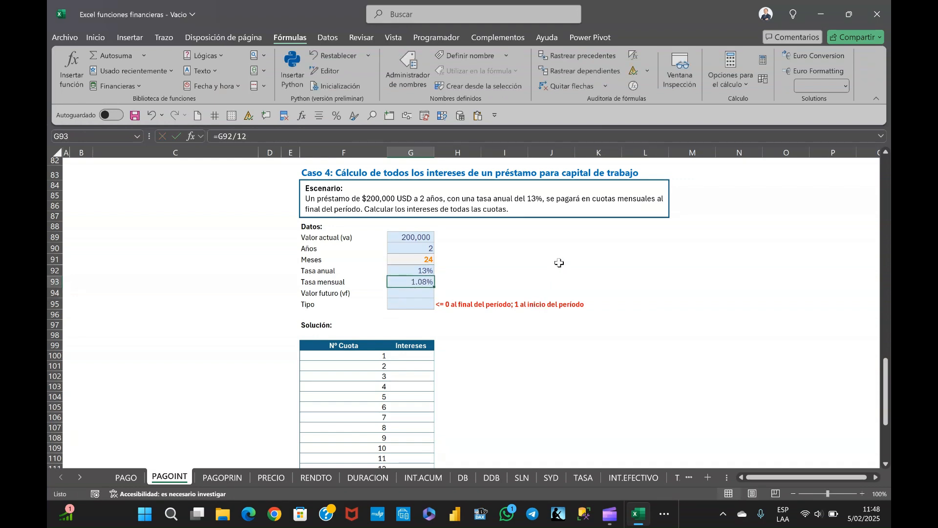
pyautogui.click(96, 38)
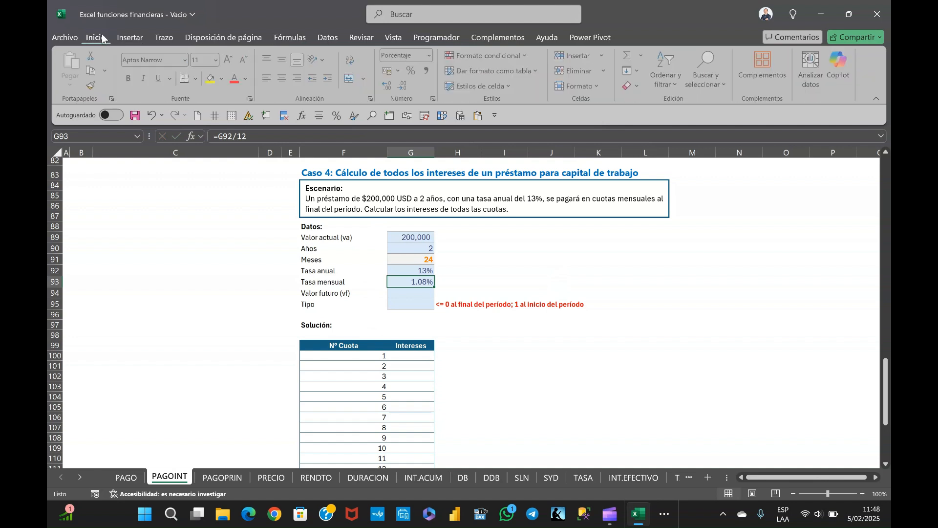
pyautogui.click(509, 85)
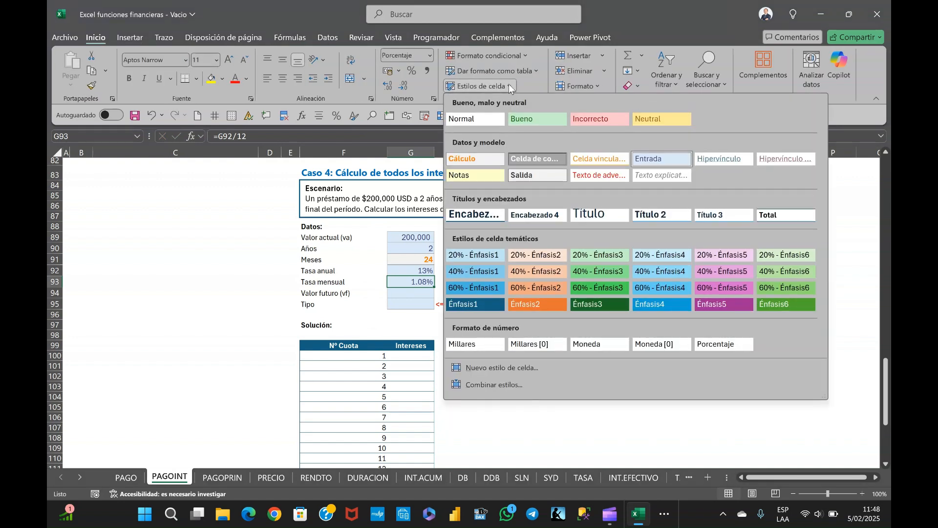
pyautogui.click(509, 85)
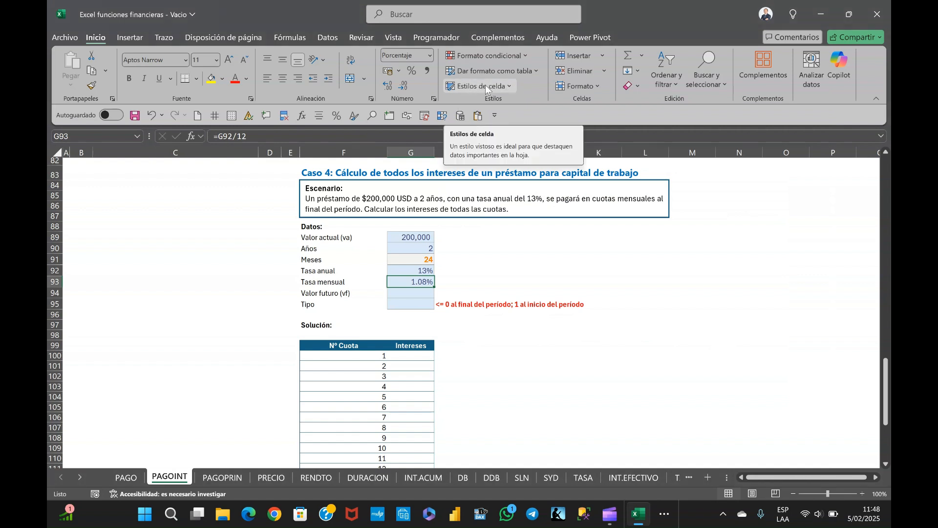
pyautogui.click(500, 85)
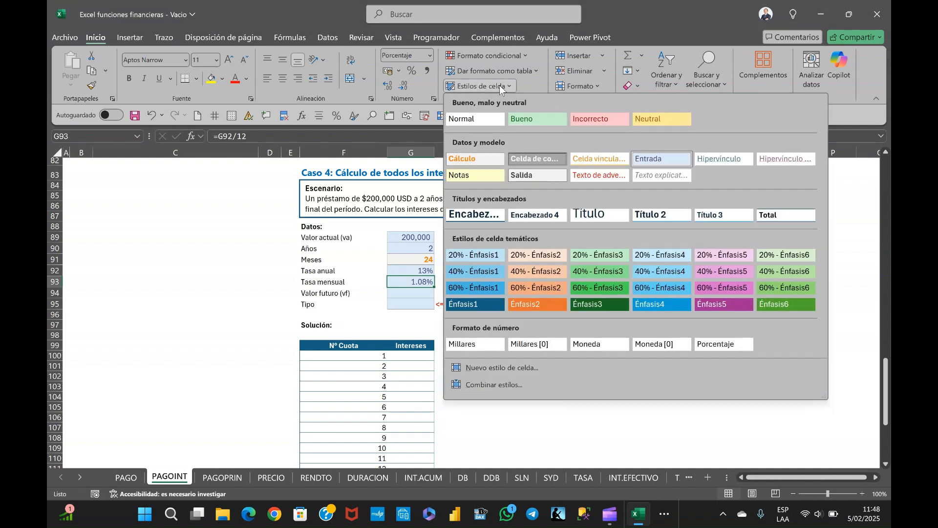
pyautogui.click(476, 159)
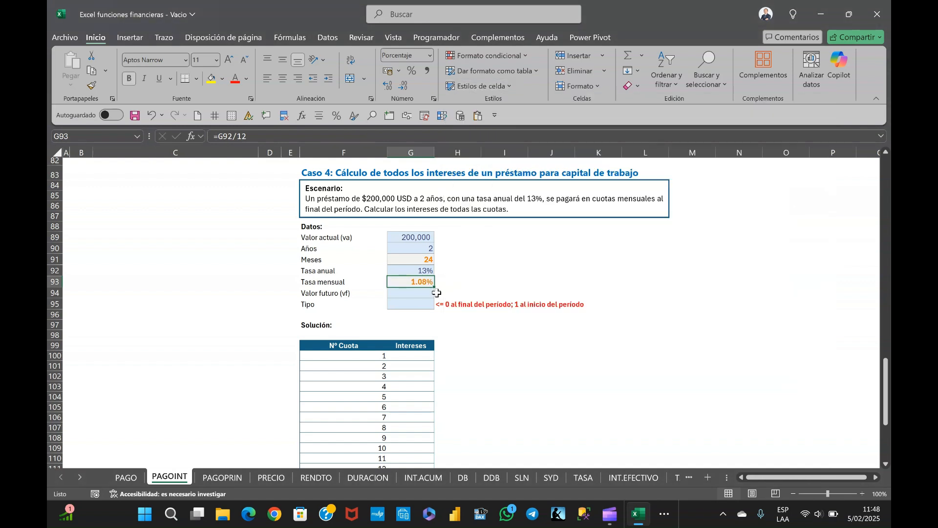
# Step: Enter a future value of 0 in G94 and payment type 0 in G95 for Caso 4
pyautogui.click(404, 292)
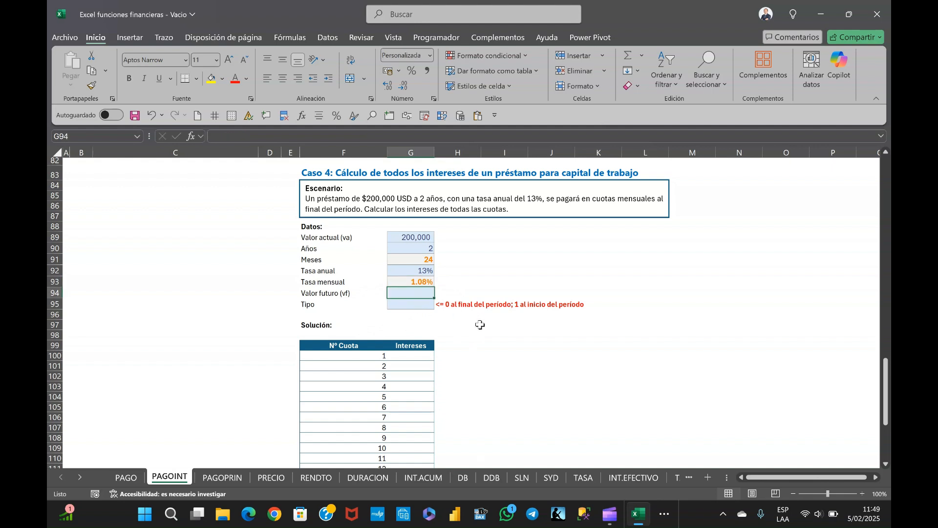
pyautogui.write('0')
pyautogui.press('Return')
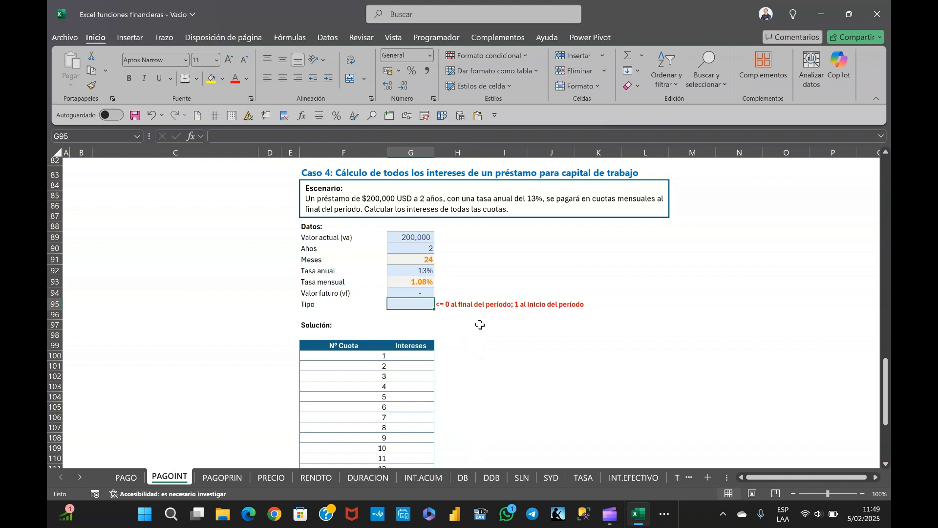
pyautogui.write('0')
pyautogui.press('Return')
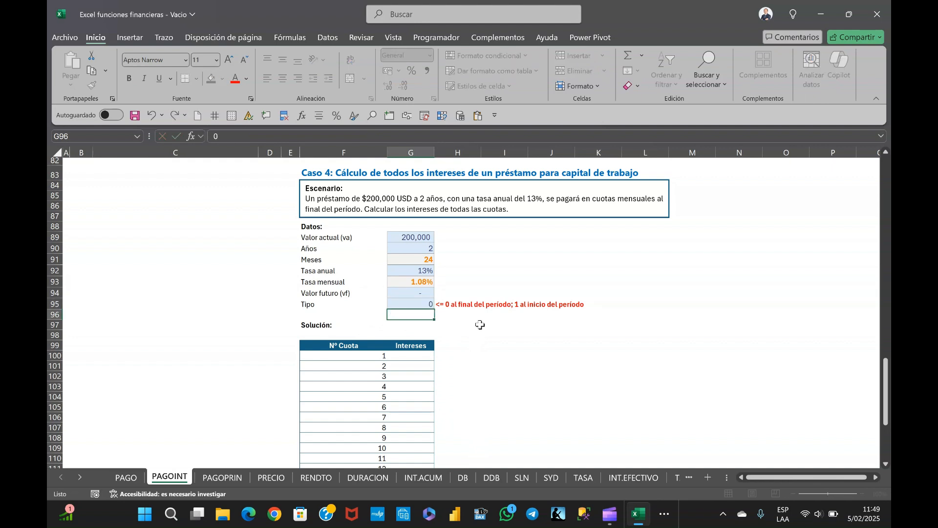
# Step: Begin a PAGOINT formula in G100 for installment 1, using the monthly rate in G93 as the tasa argument
pyautogui.press('Down')
pyautogui.press('Down')
pyautogui.press('Down')
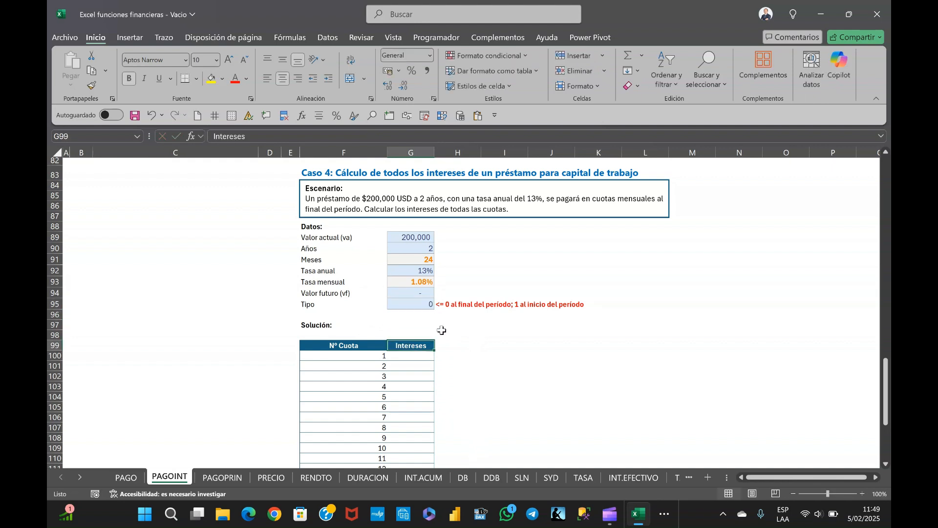
pyautogui.scroll(-5, 437, 336)
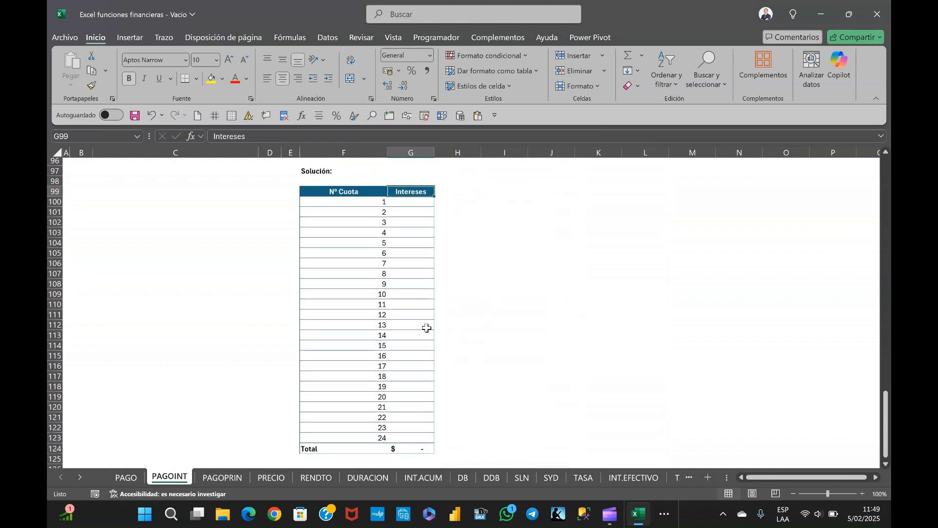
pyautogui.scroll(1, 425, 325)
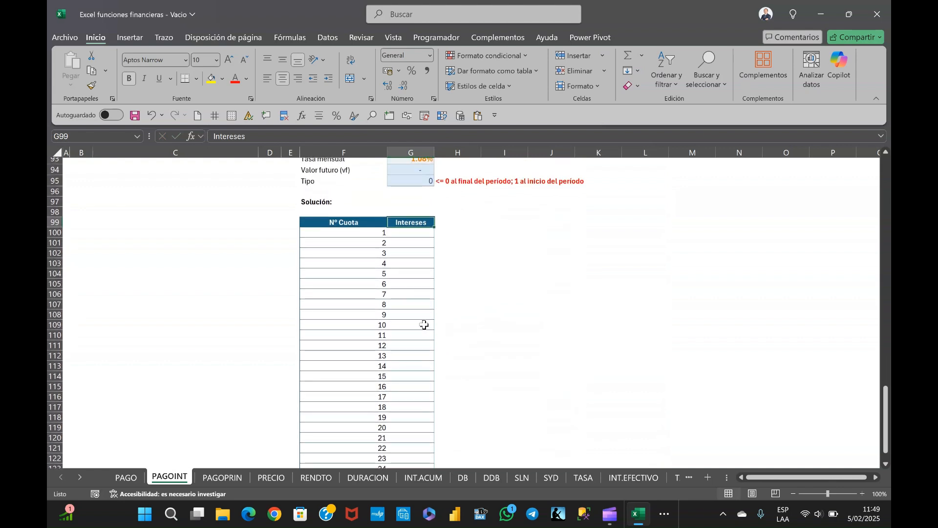
pyautogui.scroll(4, 424, 325)
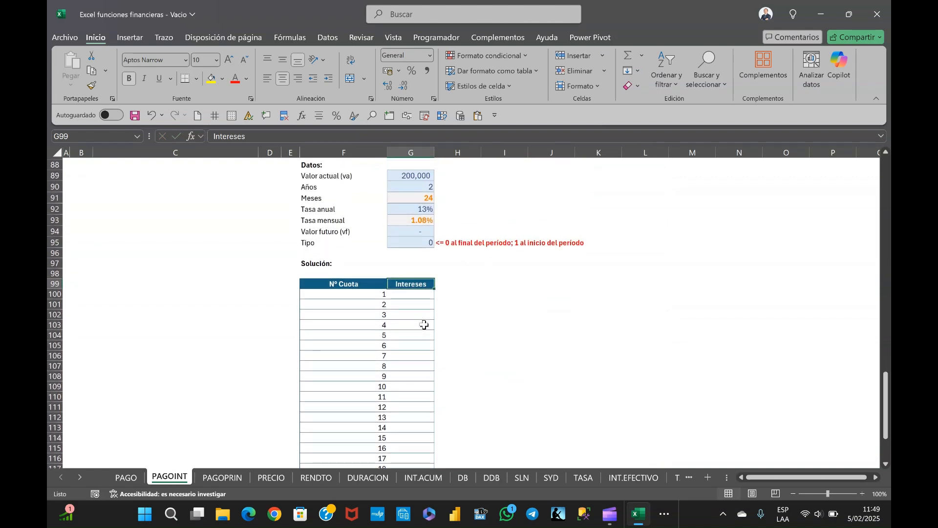
pyautogui.scroll(-1, 422, 327)
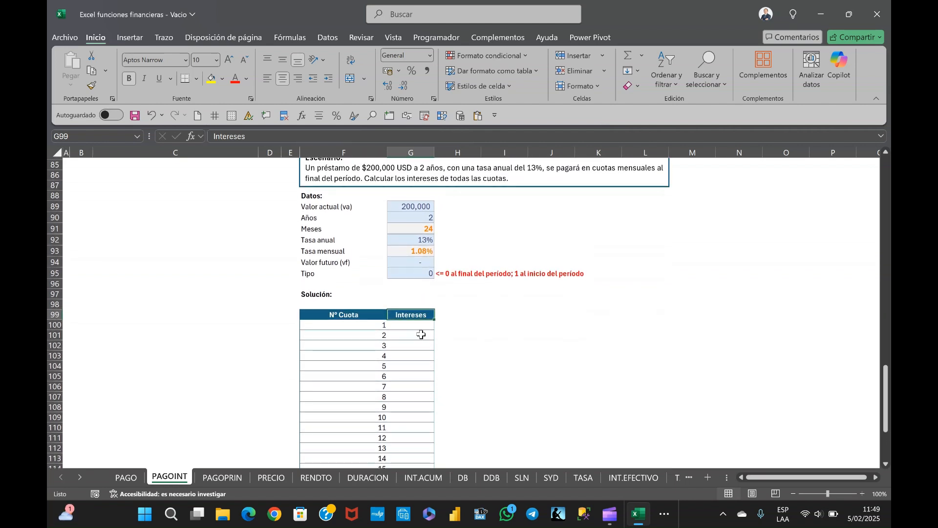
pyautogui.click(411, 327)
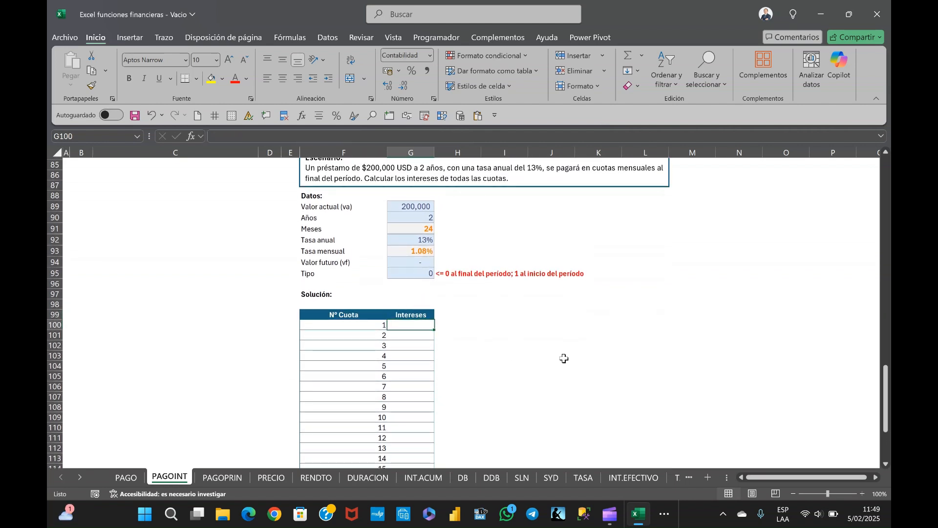
pyautogui.write('=')
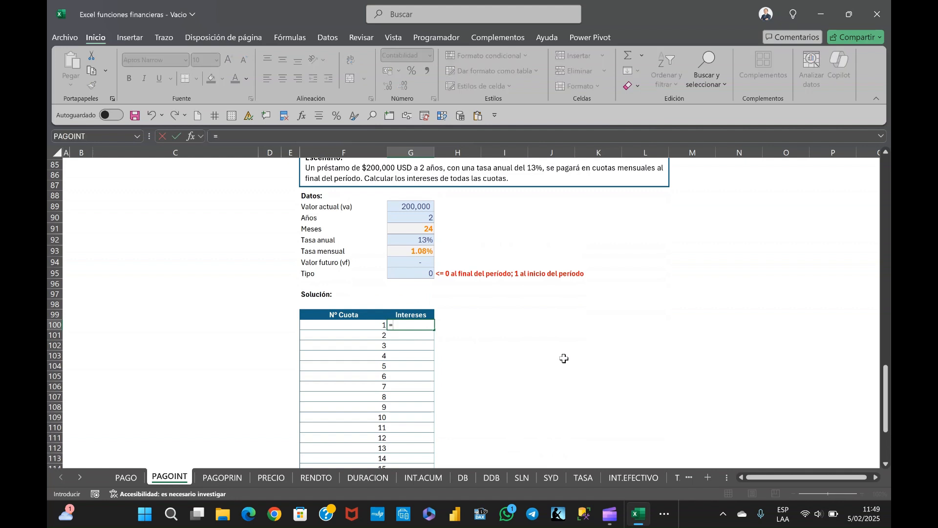
pyautogui.write('pagoint')
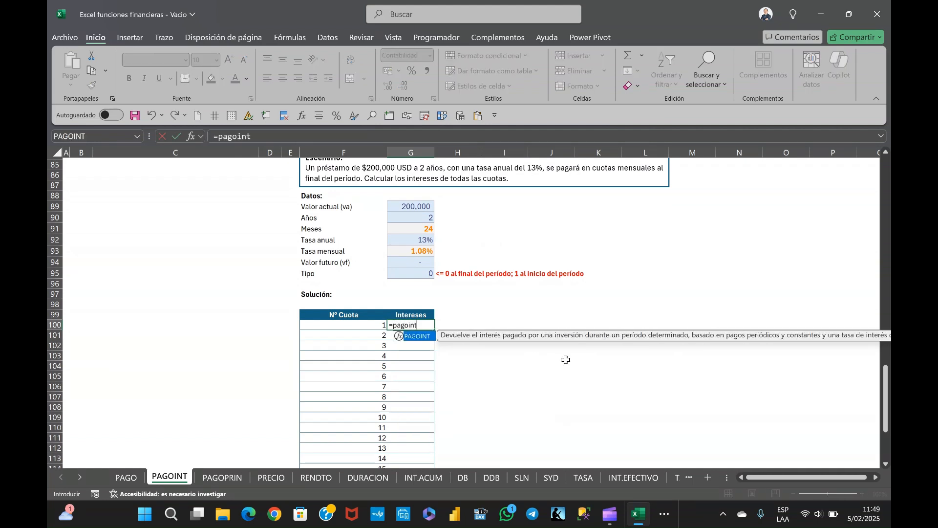
pyautogui.write('(')
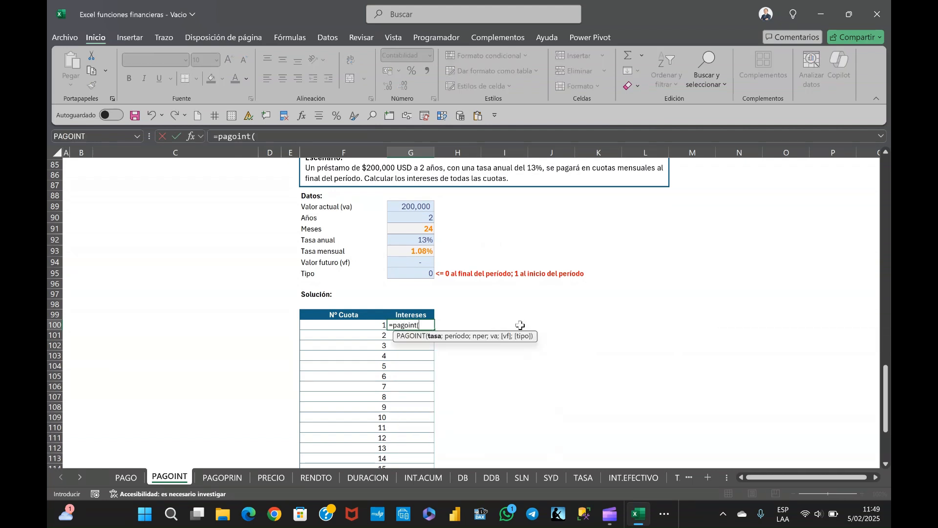
pyautogui.click(391, 253)
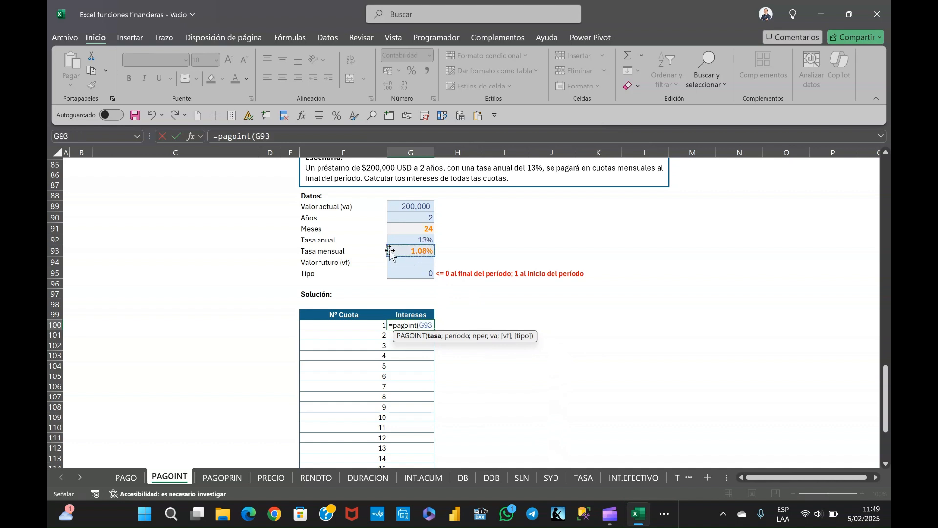
pyautogui.write(';')
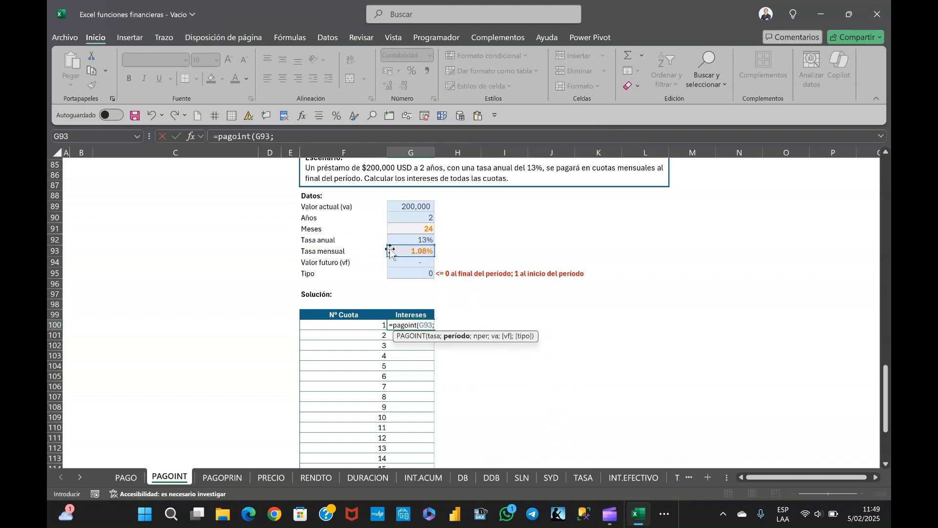
# Step: Add F100 as the period, G91 as the number of periods and G89 as the present value to the PAGOINT formula
pyautogui.click(351, 326)
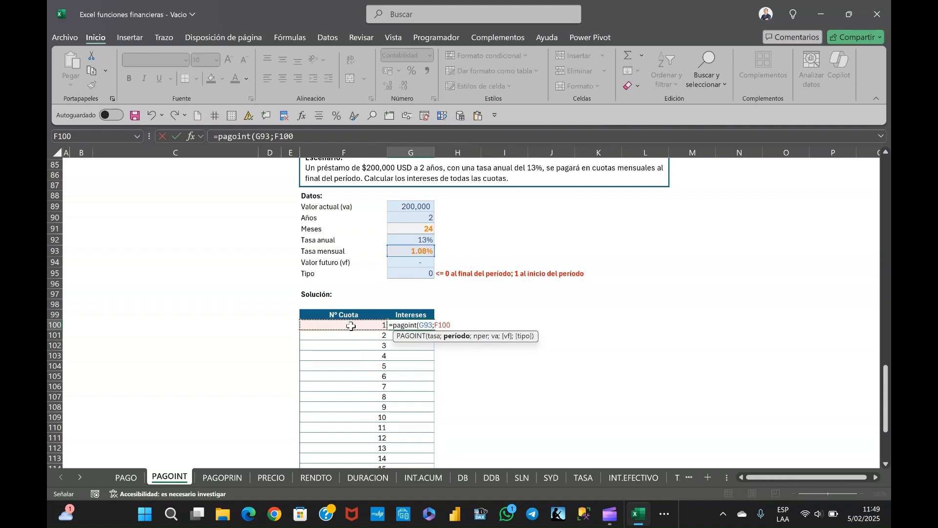
pyautogui.write(';')
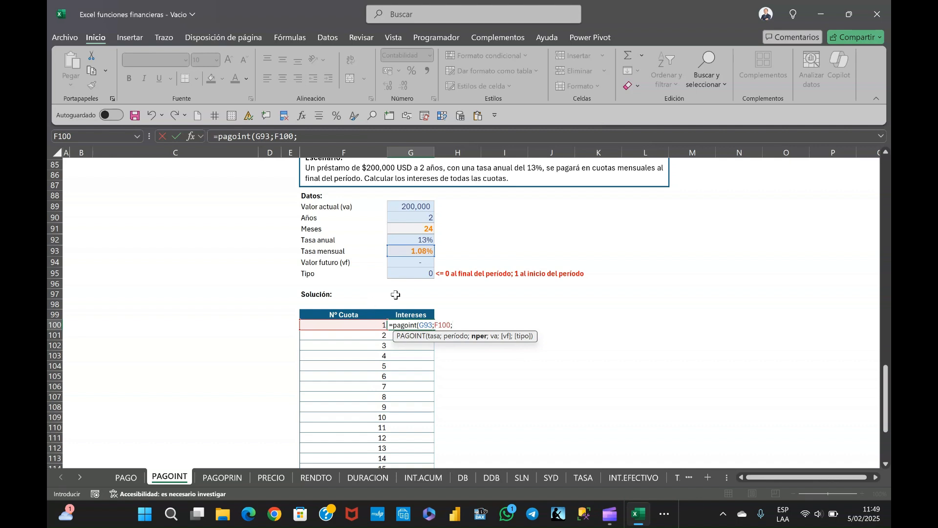
pyautogui.click(403, 227)
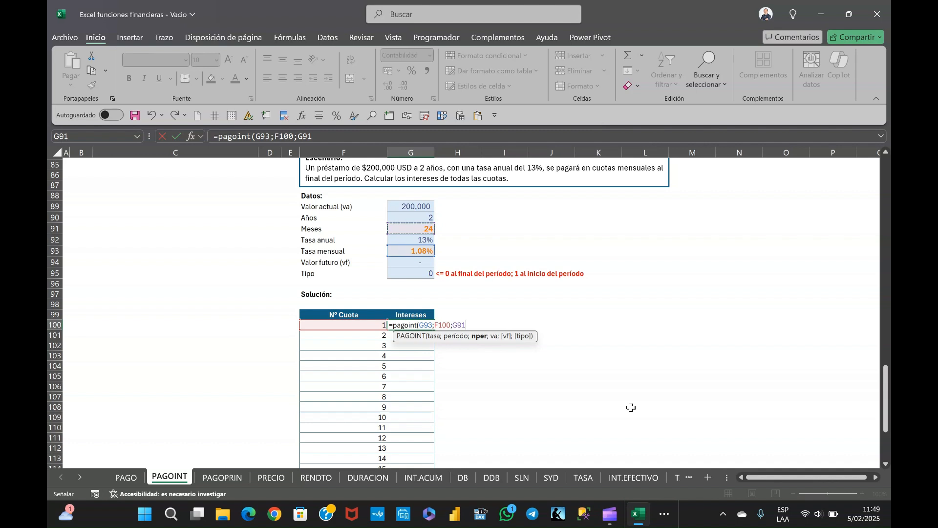
pyautogui.write(';')
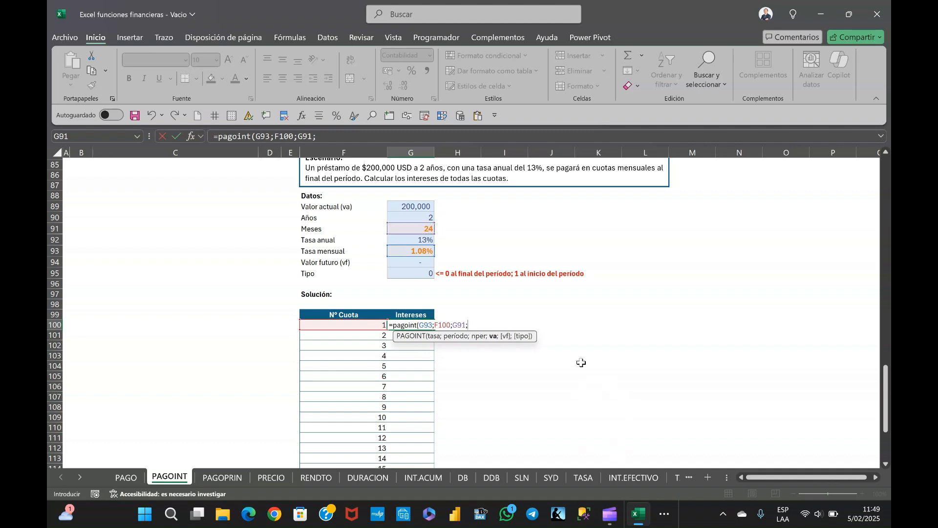
pyautogui.click(406, 211)
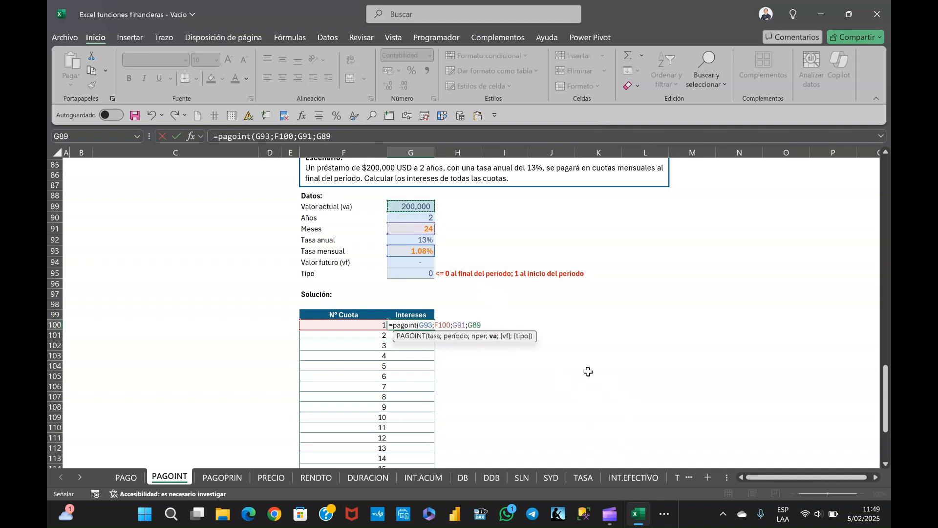
pyautogui.write(';')
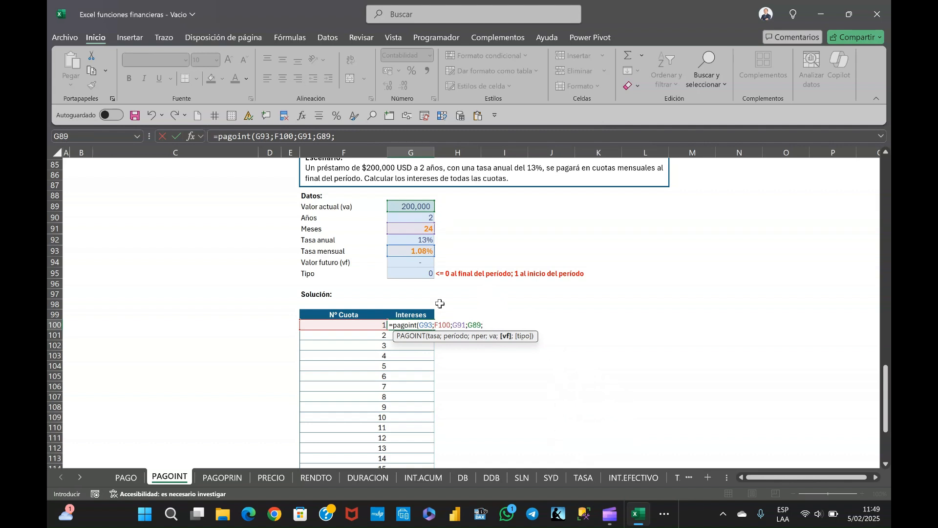
# Step: Complete the formula in G100 with future value G94 and type G95, giving =PAGOINT(G93;F100;G91;G89;G94;G95)
pyautogui.click(413, 263)
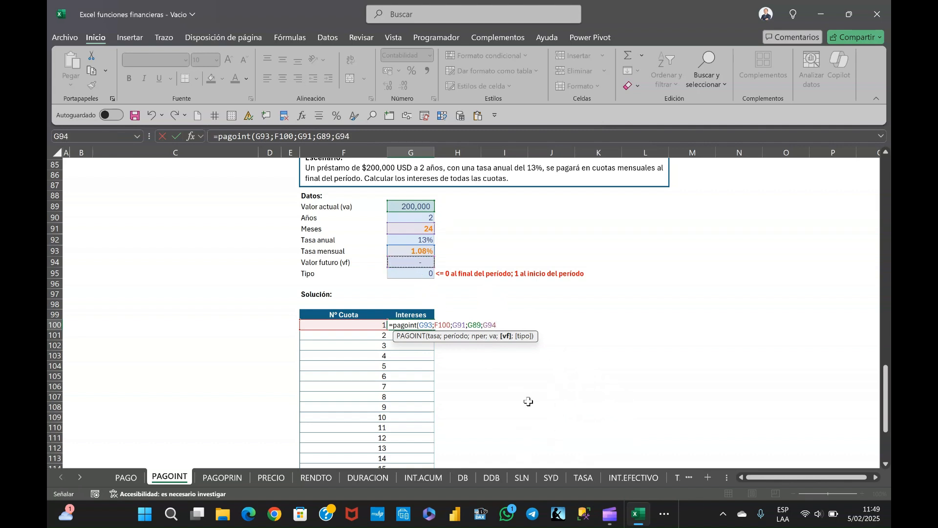
pyautogui.write(';')
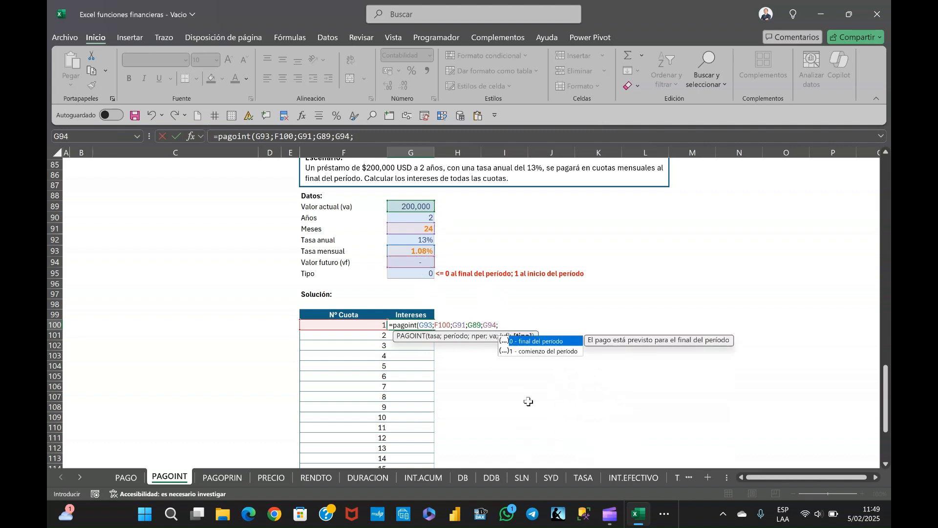
pyautogui.click(401, 274)
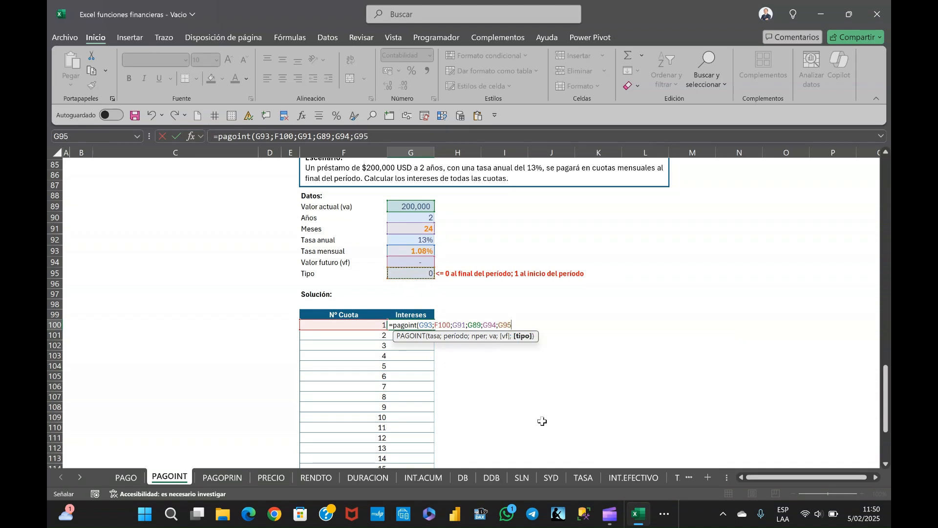
pyautogui.write(')')
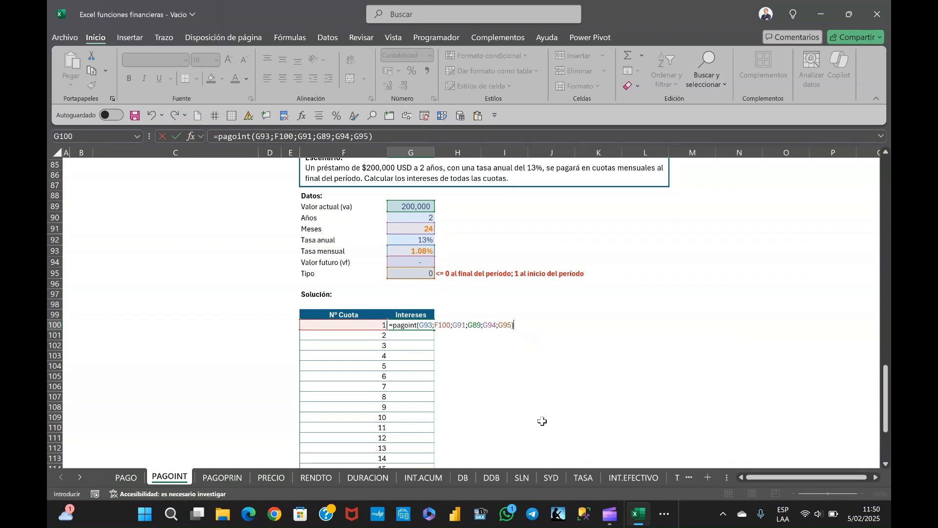
pyautogui.press('Return')
pyautogui.press('Up')
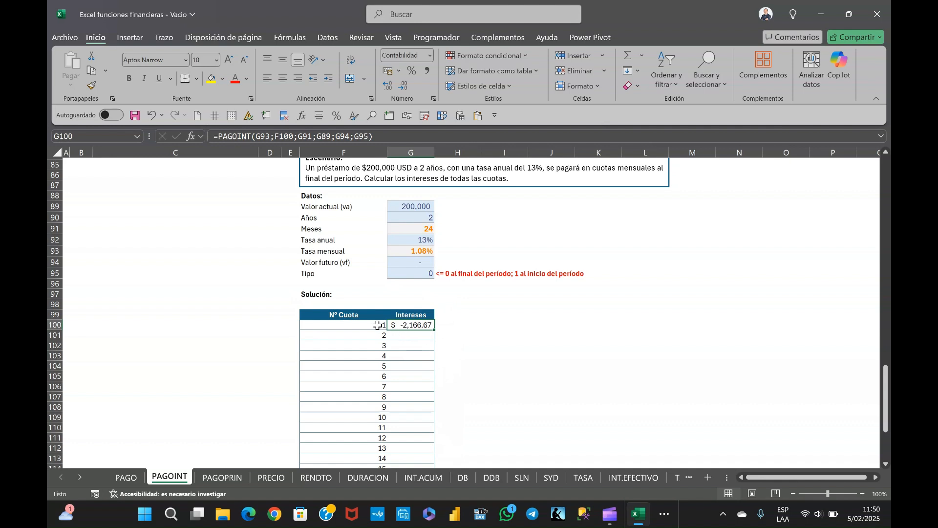
# Step: Fill the formula in G100 down to G105 and compare the references of the copies in G102 and G101 with the original
pyautogui.scroll(-2, 377, 327)
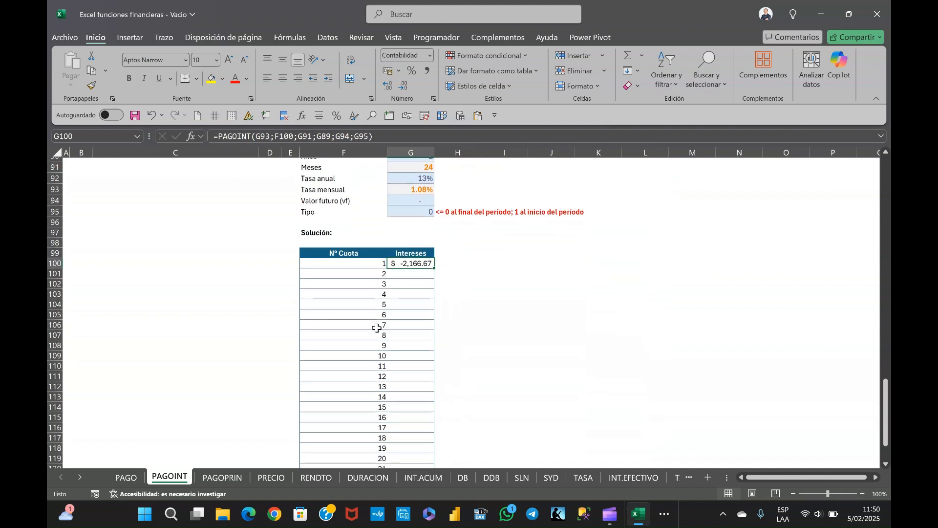
pyautogui.scroll(-1, 377, 328)
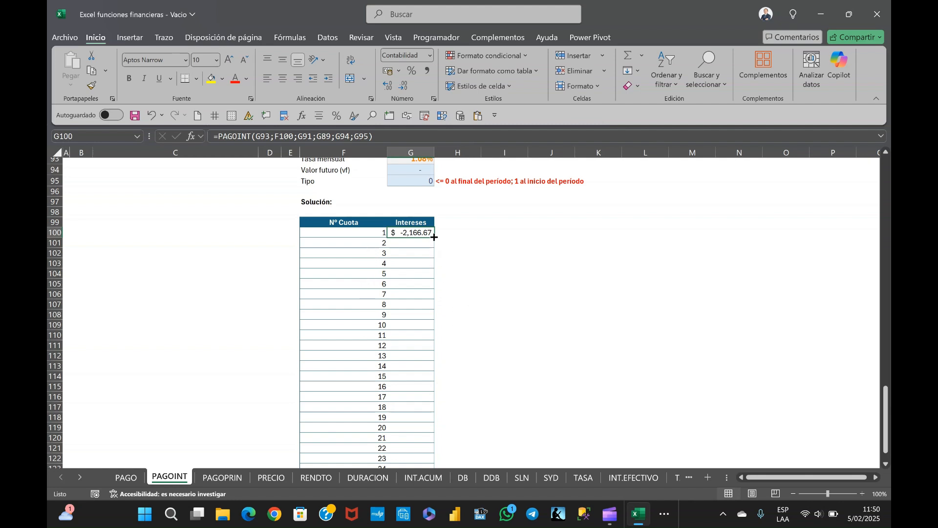
pyautogui.moveTo(434, 237); pyautogui.dragTo(432, 288)
pyautogui.click(422, 252)
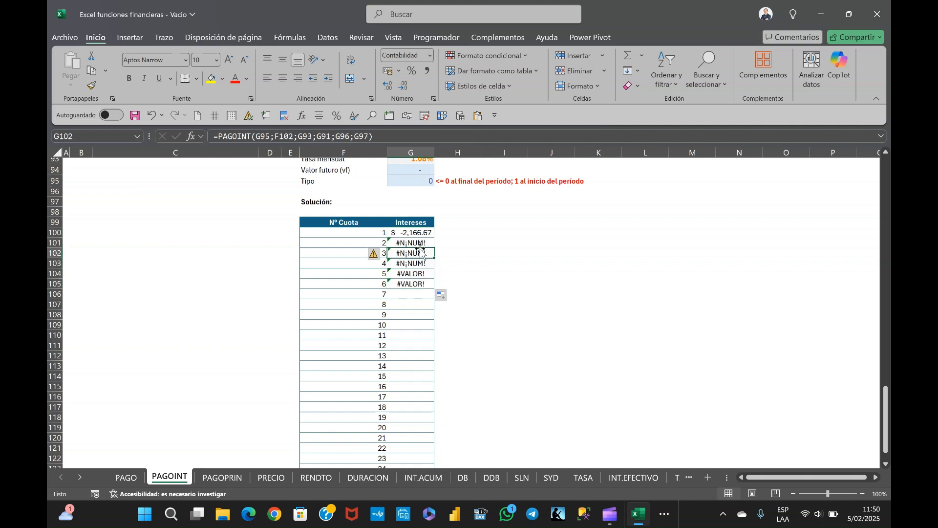
pyautogui.click(423, 244)
pyautogui.click(426, 233)
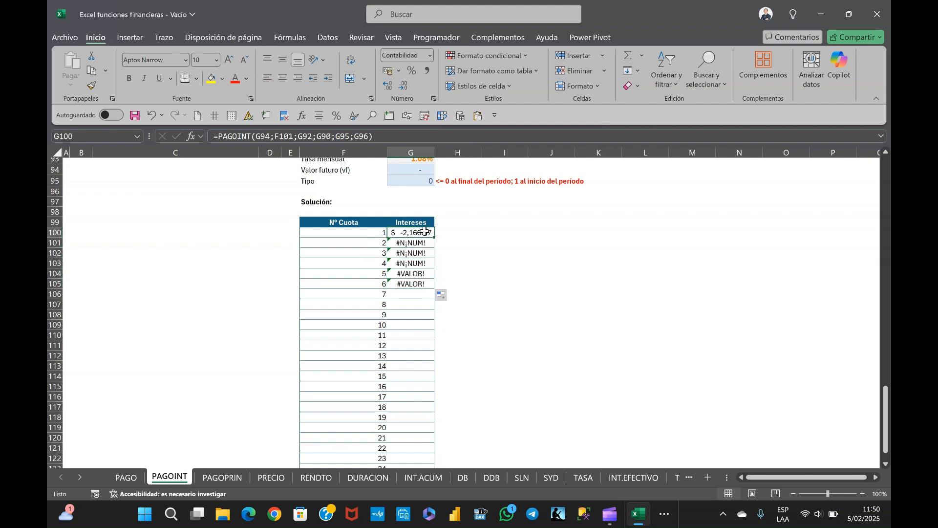
# Step: Clear the faulty PAGOINT copies from G101:G105, keeping only the original formula in G100
pyautogui.moveTo(422, 243); pyautogui.dragTo(421, 284)
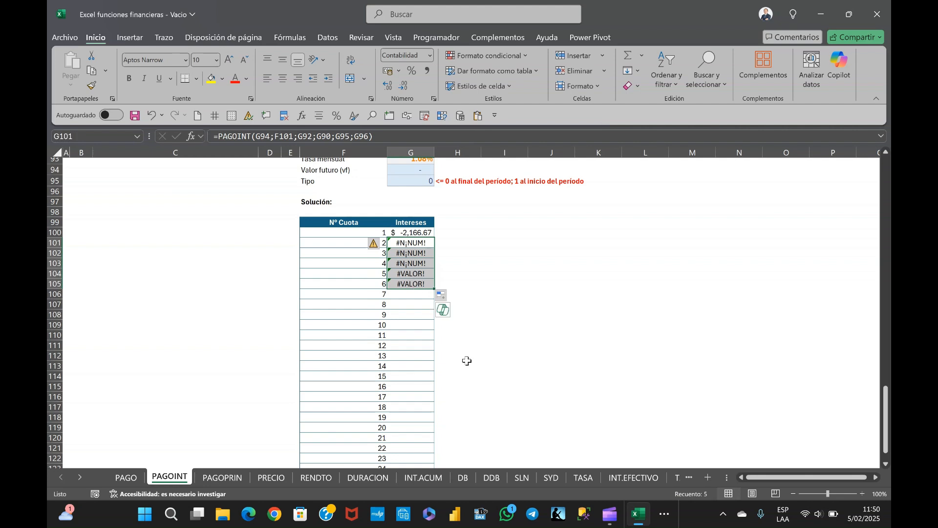
pyautogui.press('Delete')
pyautogui.press('Up')
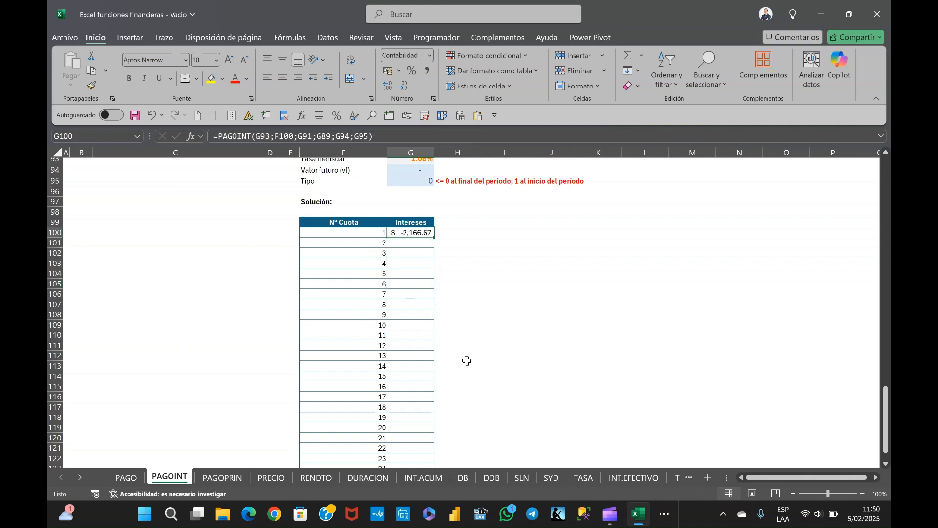
# Step: In the G100 formula, lock the rows of the monthly rate and number-of-periods references as G$93 and G$91
pyautogui.scroll(3, 467, 361)
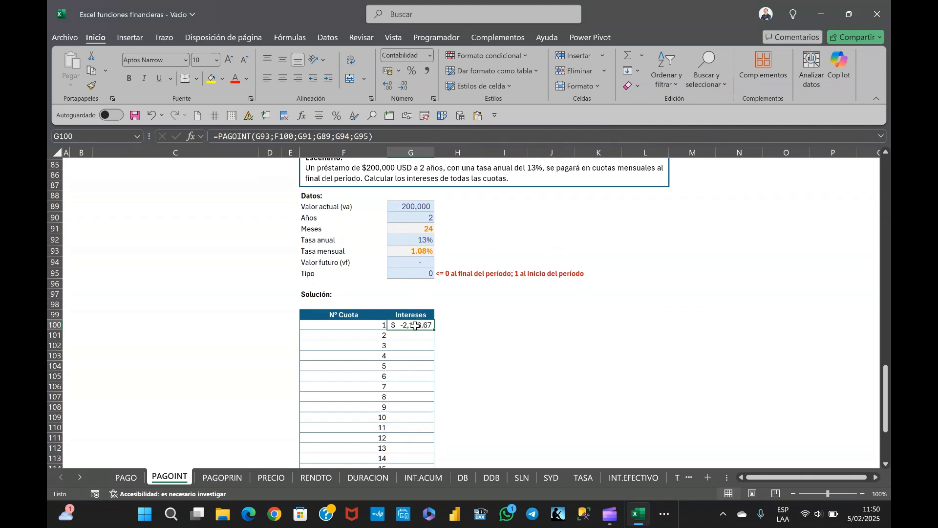
pyautogui.click(270, 136)
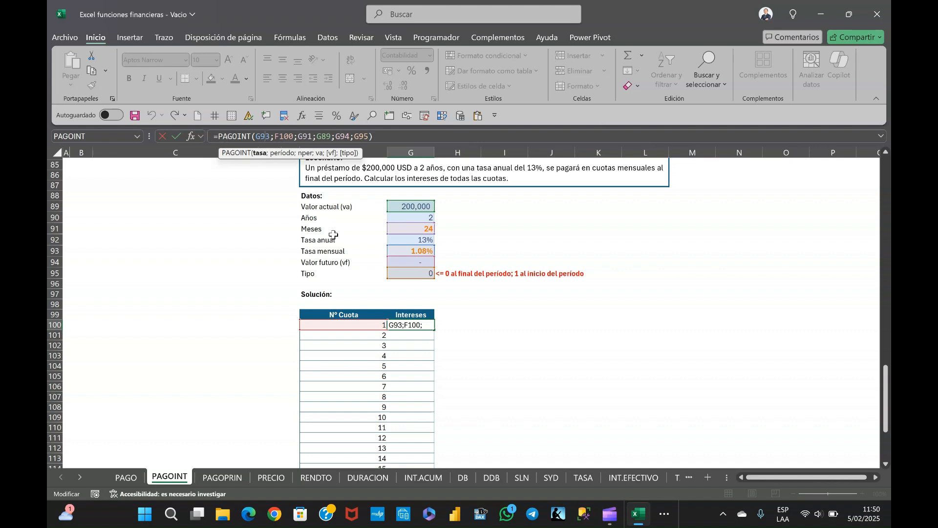
pyautogui.press('F4')
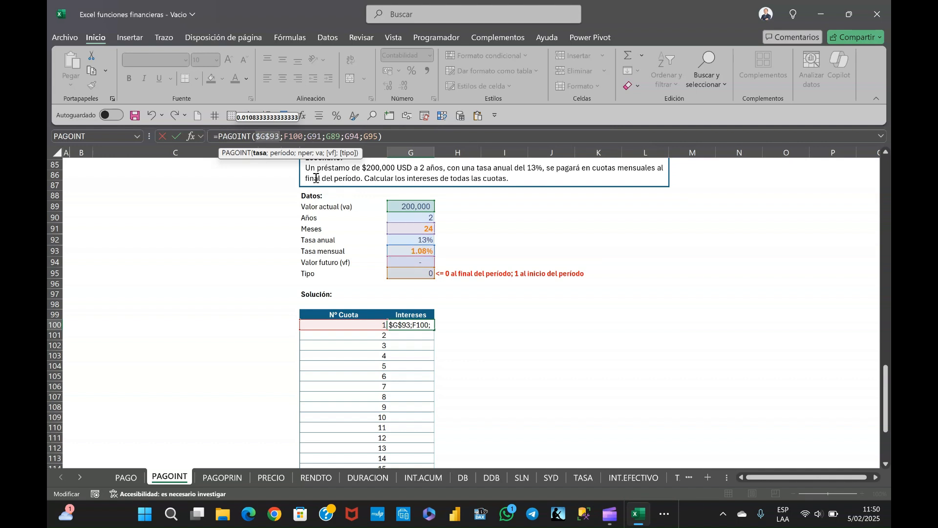
pyautogui.press('F4')
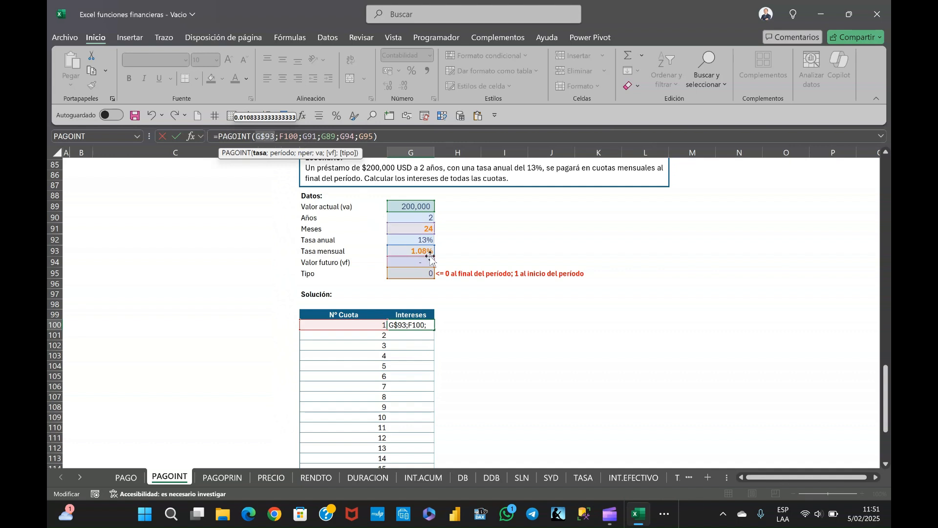
pyautogui.click(293, 137)
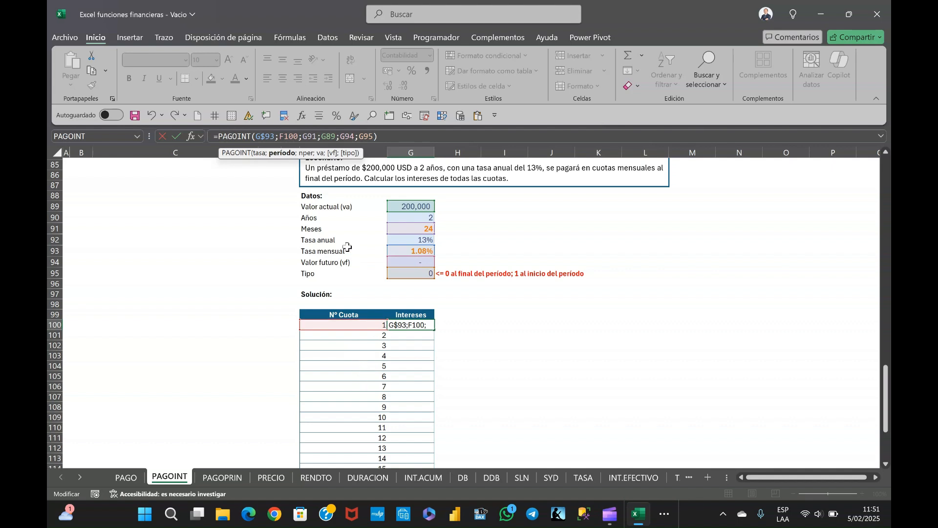
pyautogui.click(309, 136)
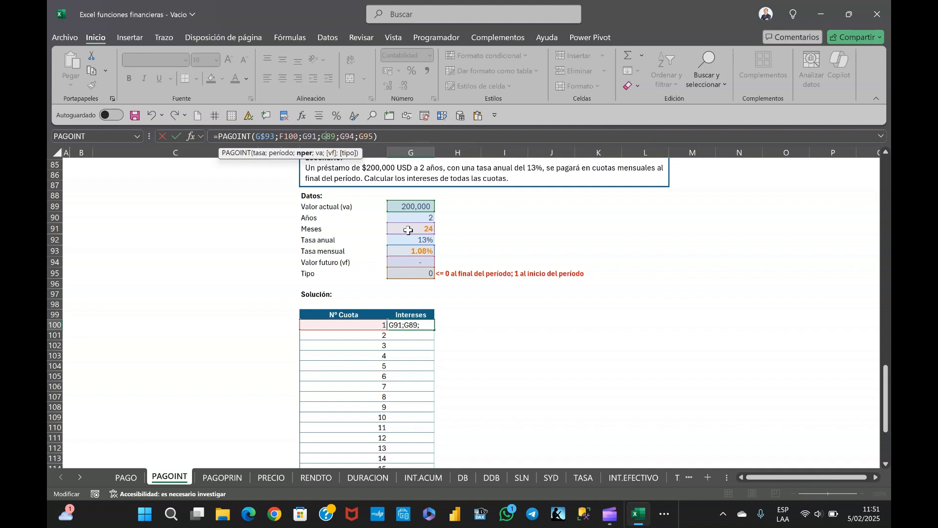
pyautogui.press('F4')
pyautogui.press('F4')
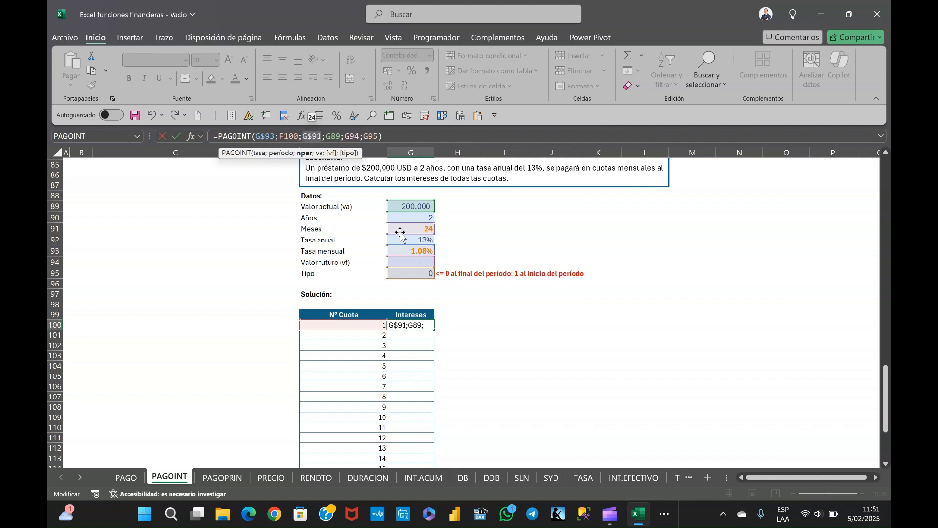
# Step: Lock the rows of the present value, future value and type references as G$89, G$94 and G$95, and accept the G100 formula
pyautogui.click(334, 140)
pyautogui.click(398, 207)
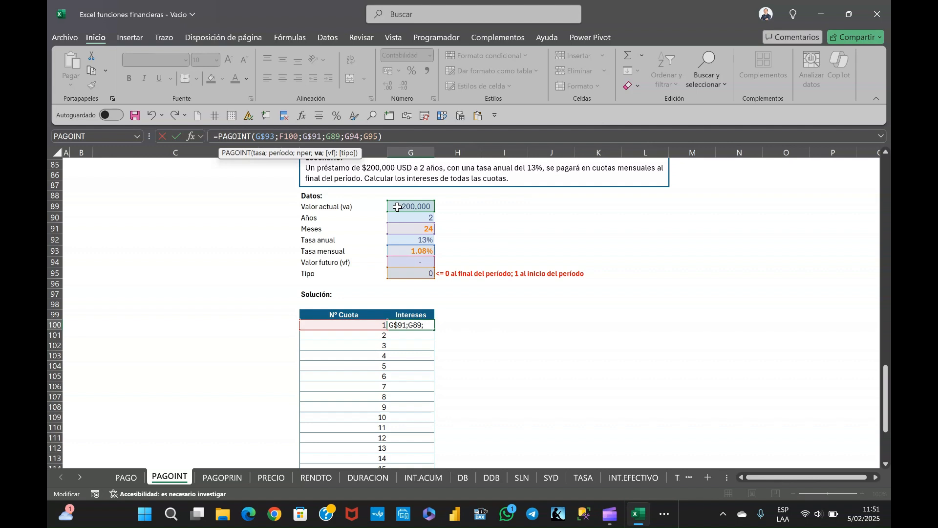
pyautogui.press('F4')
pyautogui.press('F4')
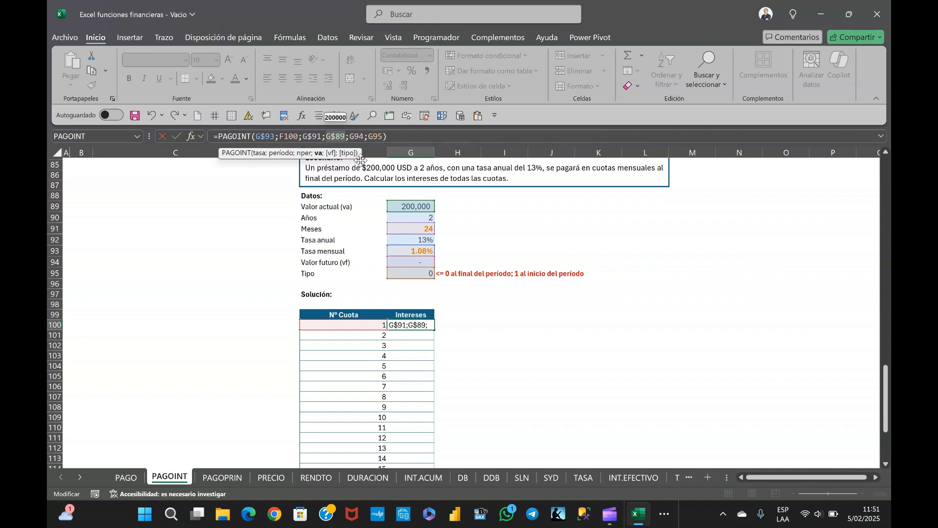
pyautogui.click(357, 135)
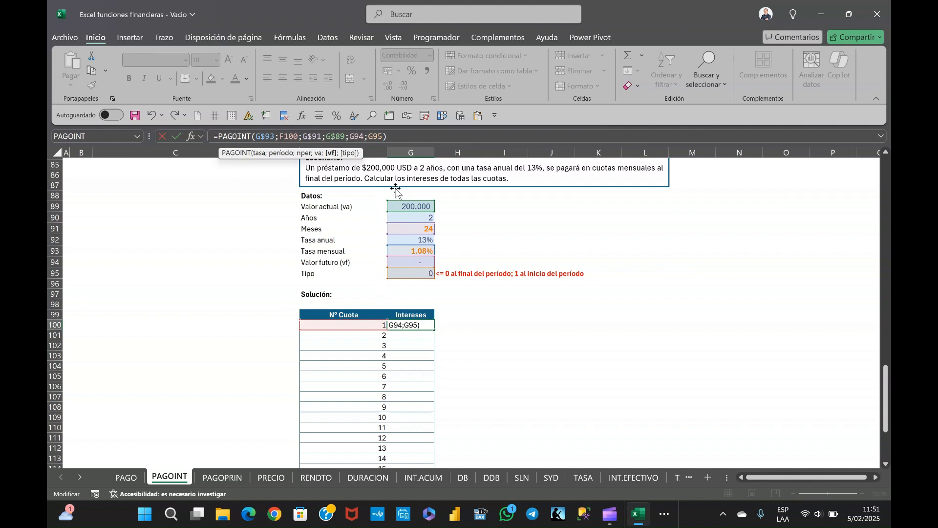
pyautogui.press('F4')
pyautogui.press('F4')
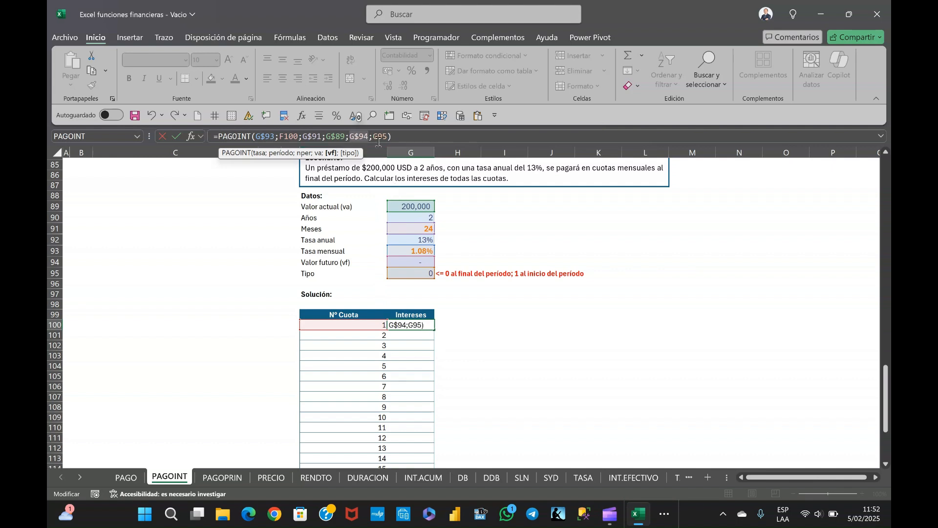
pyautogui.click(379, 136)
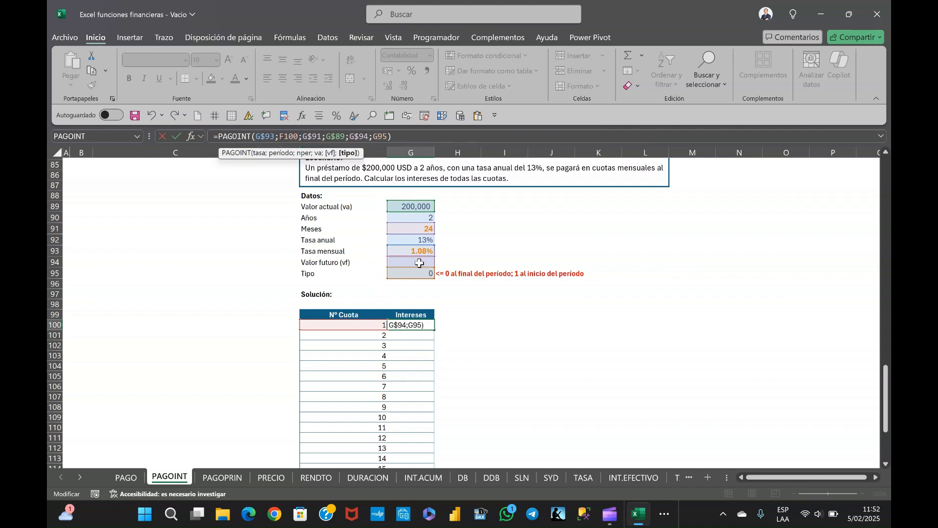
pyautogui.press('F4')
pyautogui.press('F4')
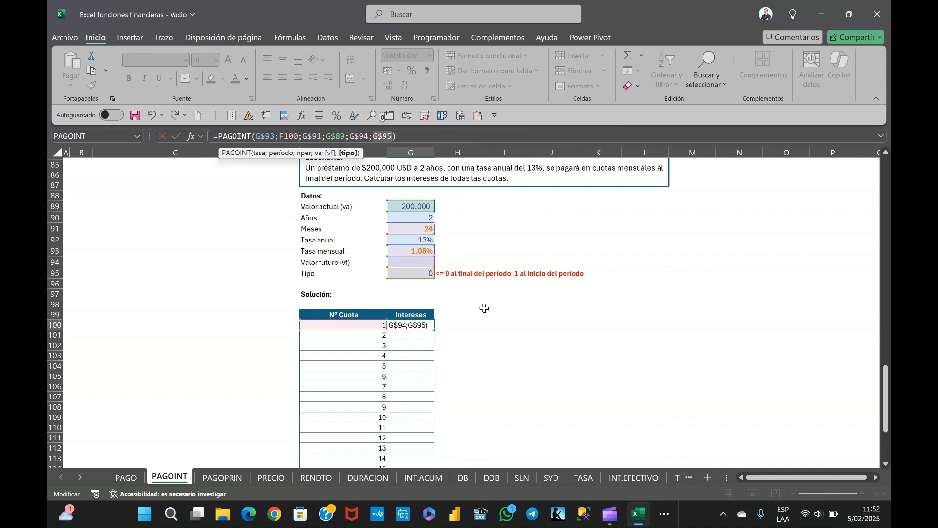
pyautogui.press('Return')
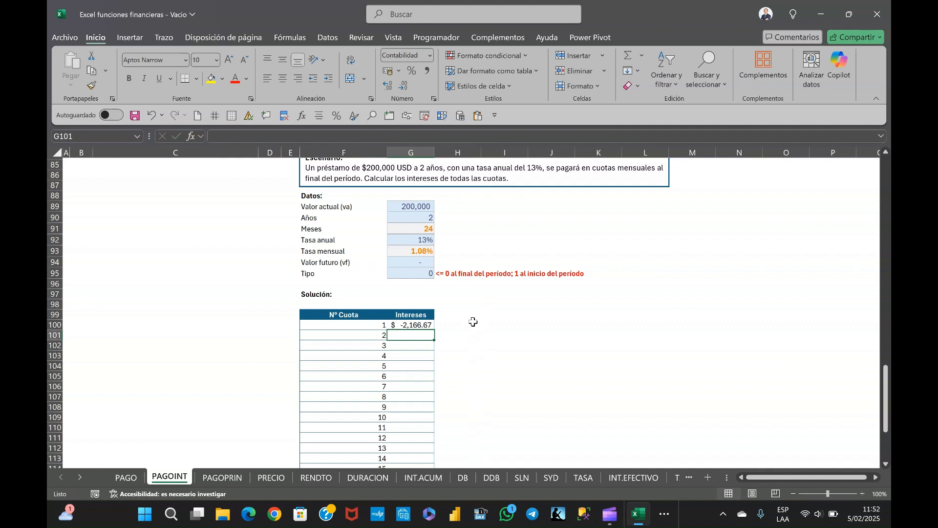
# Step: Fill the G100 formula down to G107 and check the cell references in the copy for installment 8
pyautogui.scroll(-1, 464, 313)
pyautogui.click(428, 295)
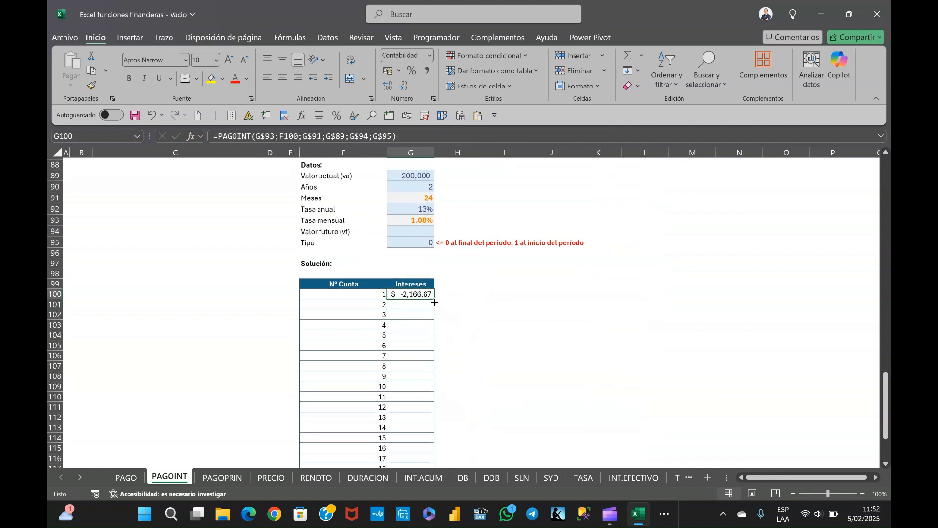
pyautogui.moveTo(434, 302); pyautogui.dragTo(425, 368)
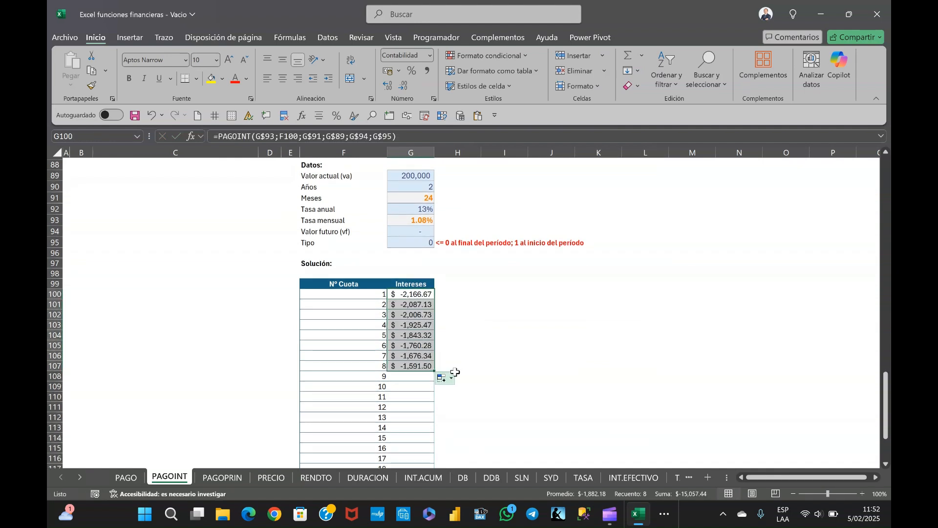
pyautogui.click(411, 368)
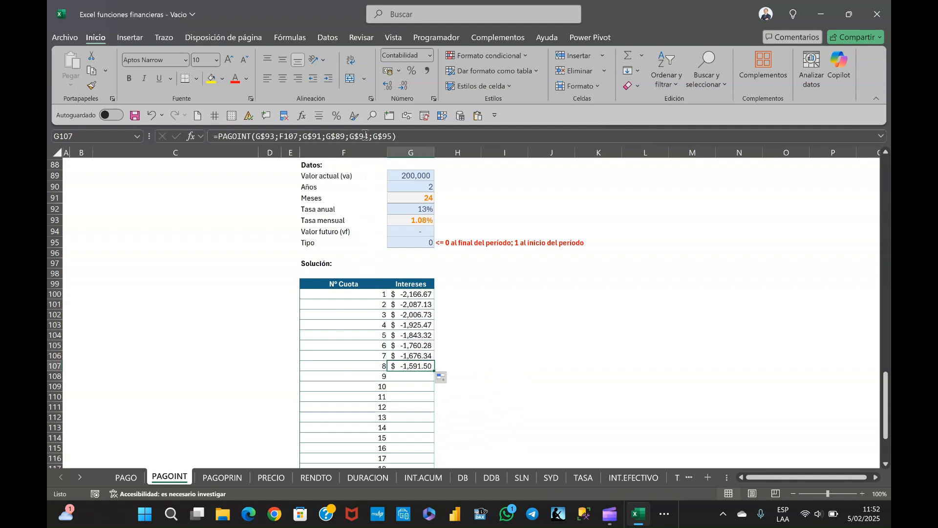
pyautogui.press('F2')
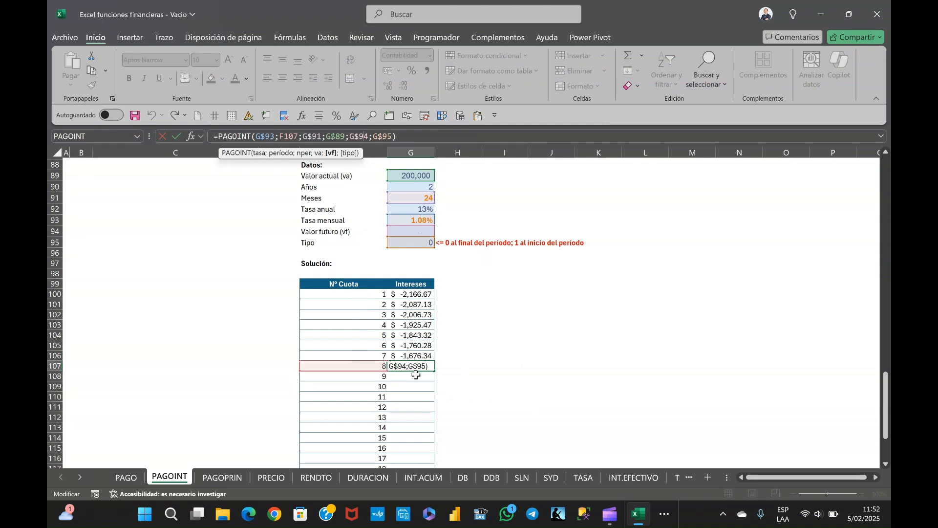
pyautogui.press('Escape')
# Step: Copy the PAGOINT formula from G107 into G108:G123 for installments 9 to 24
pyautogui.scroll(-3, 457, 360)
pyautogui.scroll(-1, 459, 361)
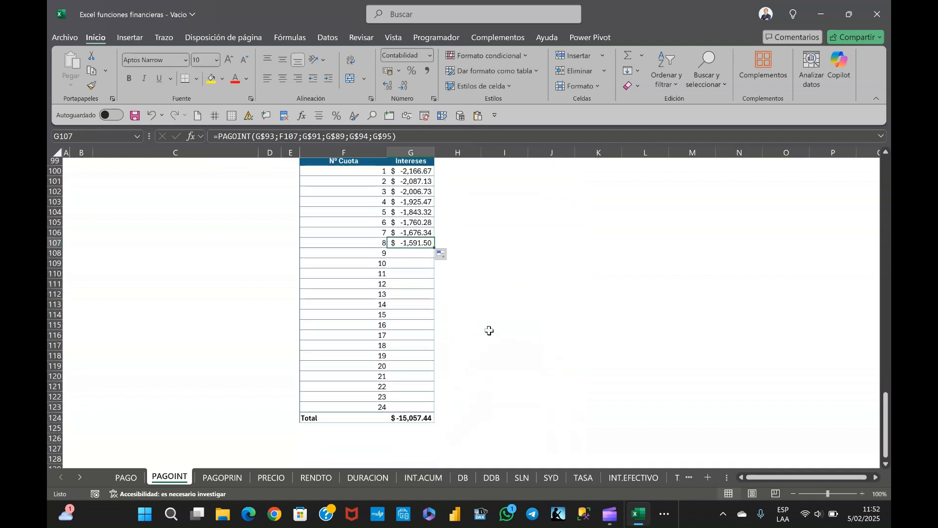
pyautogui.hotkey('ctrl', 'c')
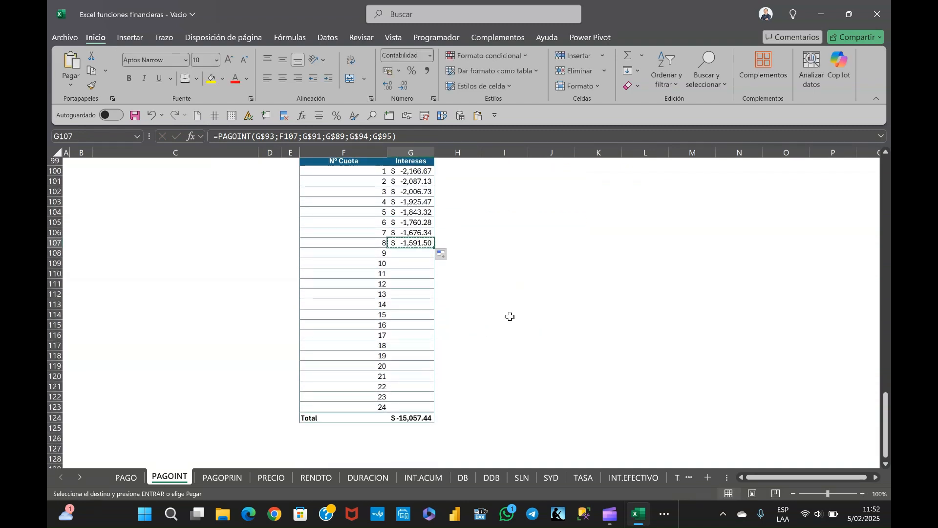
pyautogui.press('Down')
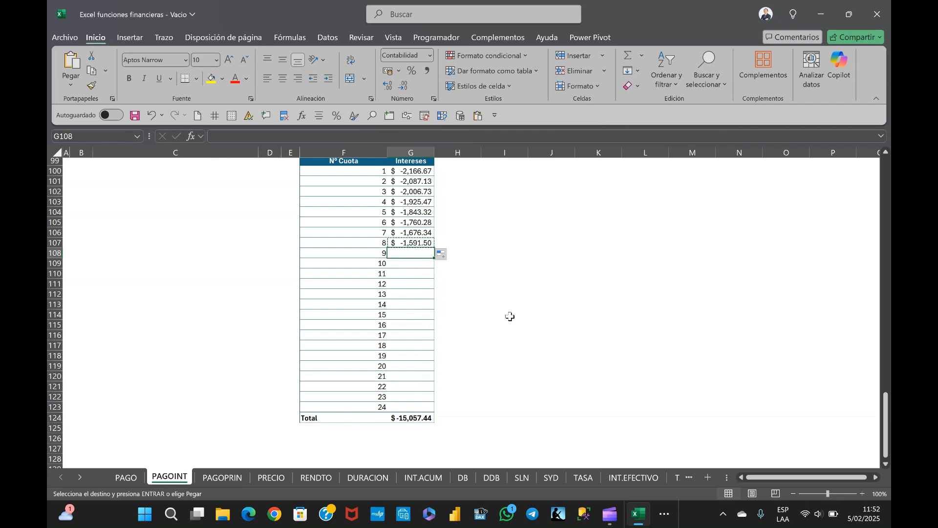
pyautogui.hotkey('shift', 'Down')
pyautogui.hotkey('shift', 'Down')
pyautogui.hotkey('shift', 'Down')
pyautogui.hotkey('shift', 'Down')
pyautogui.hotkey('shift', 'Down')
pyautogui.hotkey('shift', 'Down')
pyautogui.hotkey('shift', 'Down')
pyautogui.hotkey('shift', 'Down')
pyautogui.hotkey('shift', 'Down')
pyautogui.hotkey('shift', 'Down')
pyautogui.hotkey('shift', 'Down')
pyautogui.hotkey('shift', 'Down')
pyautogui.hotkey('shift', 'Down')
pyautogui.hotkey('shift', 'Down')
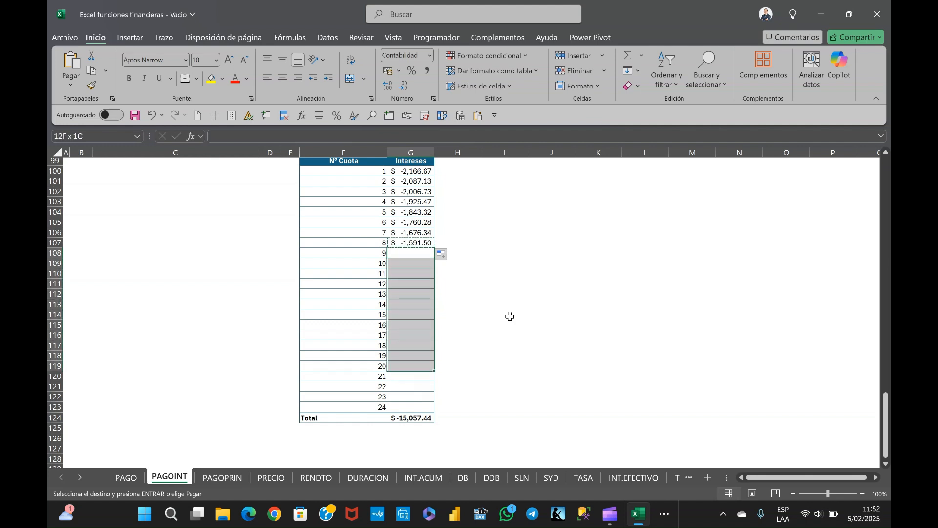
pyautogui.hotkey('shift', 'Down')
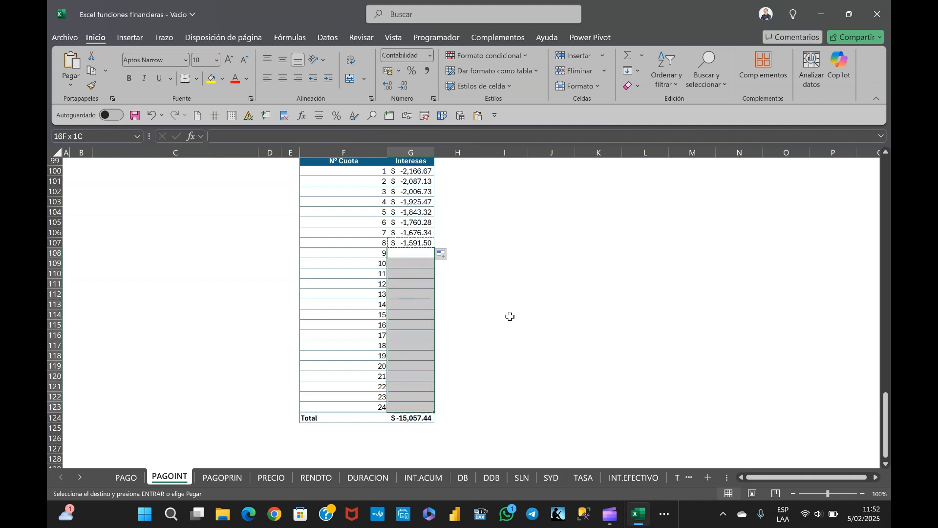
pyautogui.hotkey('ctrl', 'v')
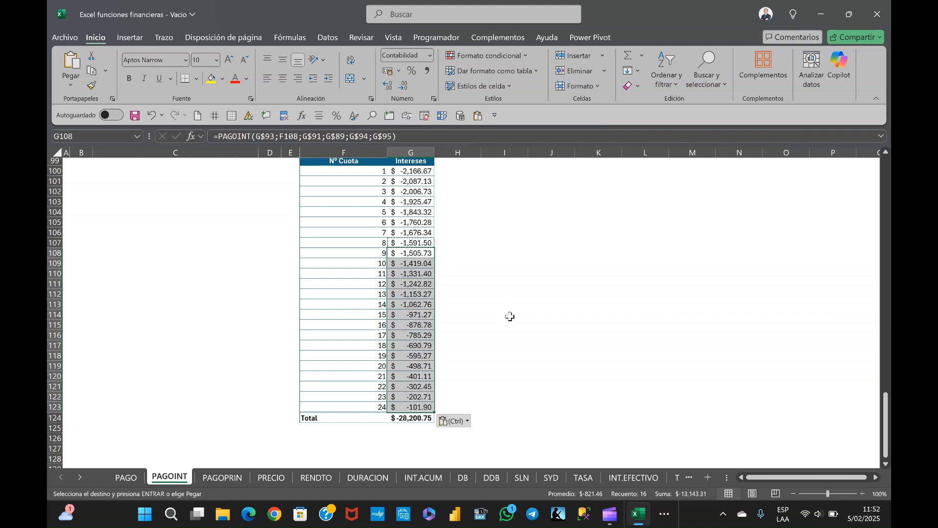
# Step: Examine the SUBTOTALES formula of the Total row in G124 and review the interest table against the loan data
pyautogui.hotkey('ctrl', 'Down')
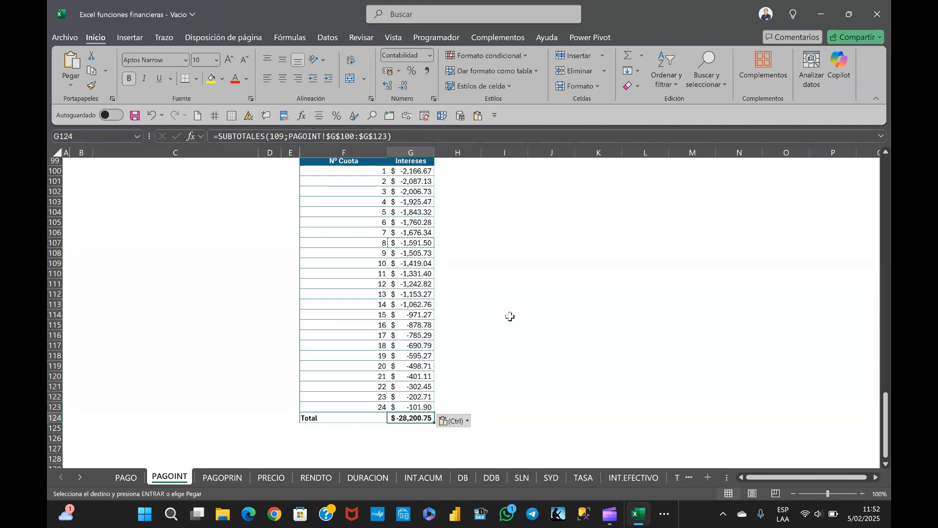
pyautogui.press('F2')
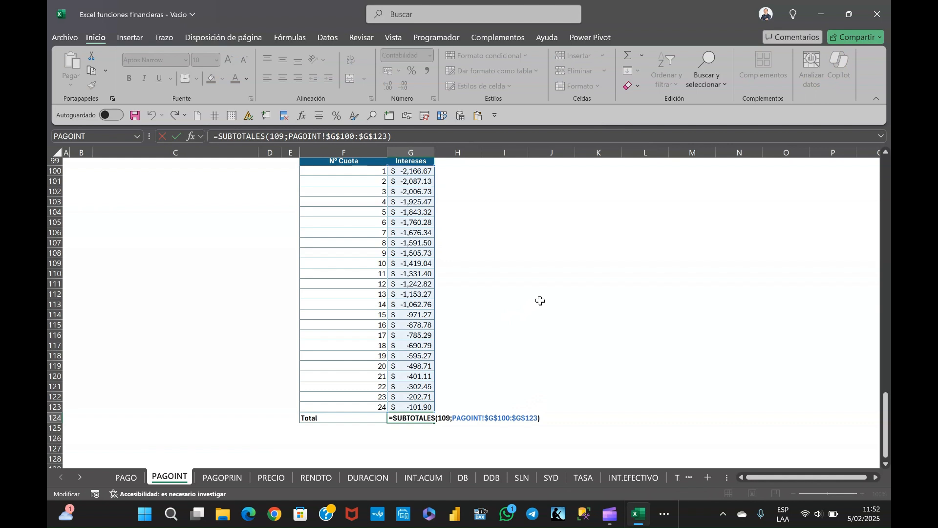
pyautogui.press('Return')
pyautogui.scroll(2, 540, 300)
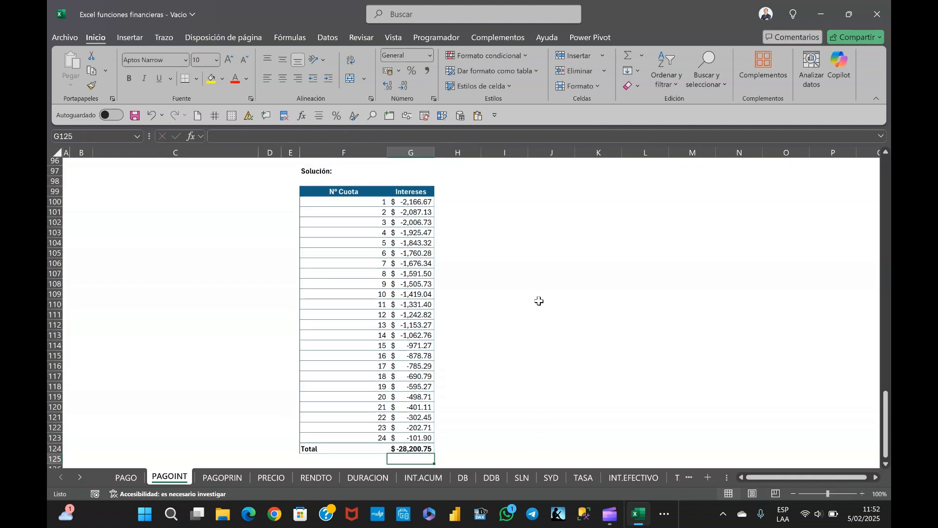
pyautogui.scroll(2, 483, 321)
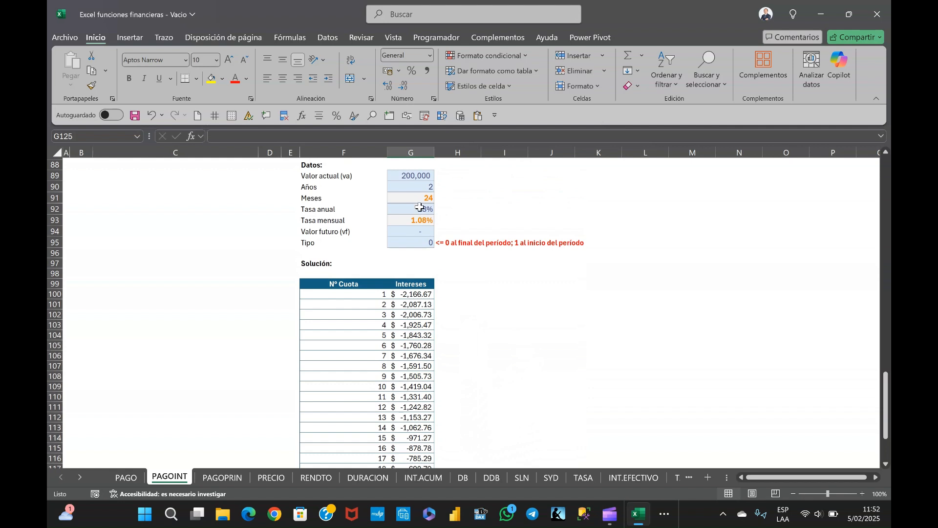
pyautogui.scroll(-3, 424, 299)
pyautogui.scroll(-2, 425, 299)
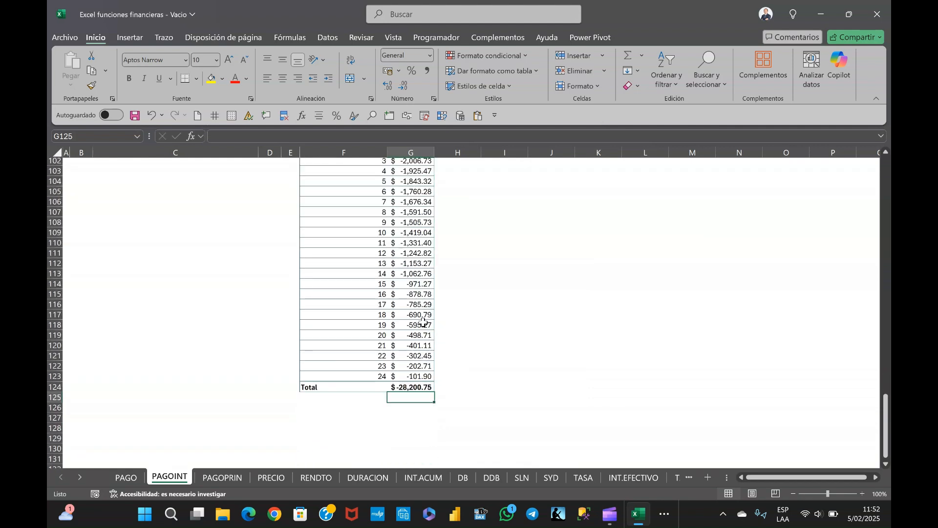
pyautogui.click(416, 387)
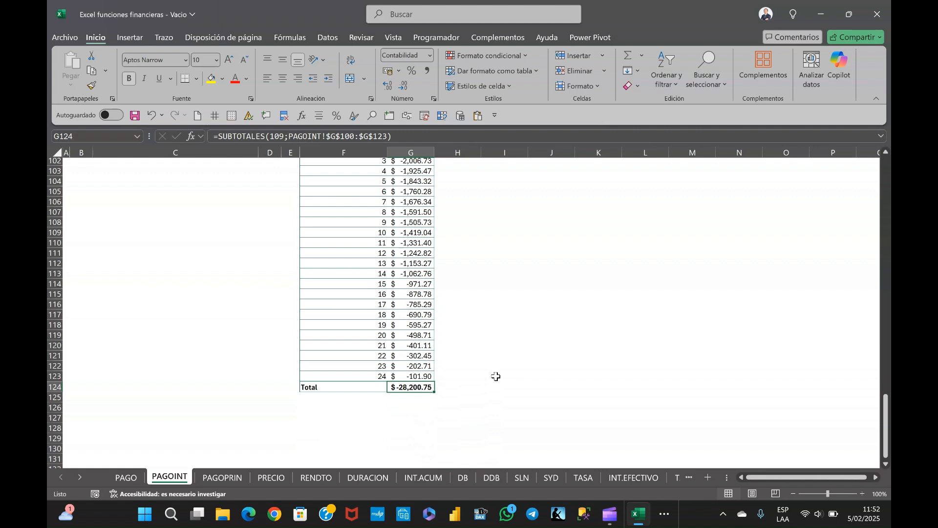
pyautogui.scroll(6, 495, 377)
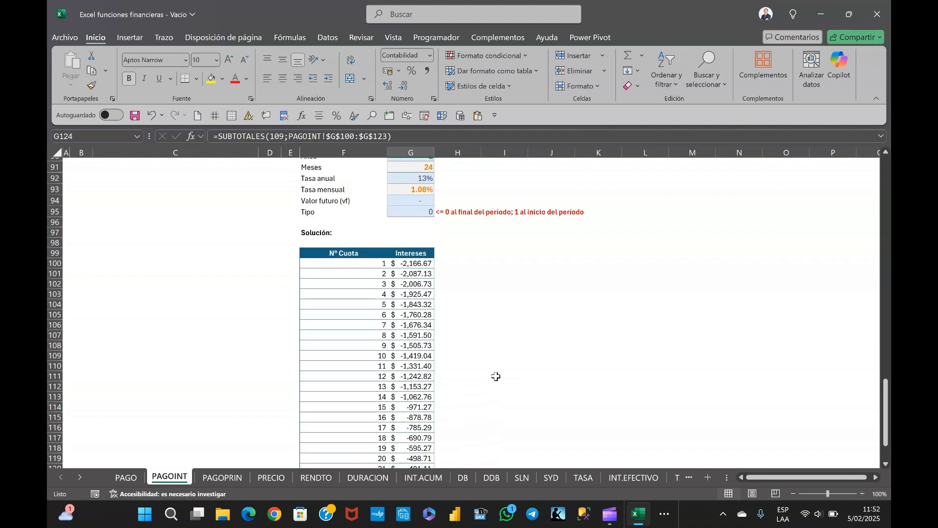